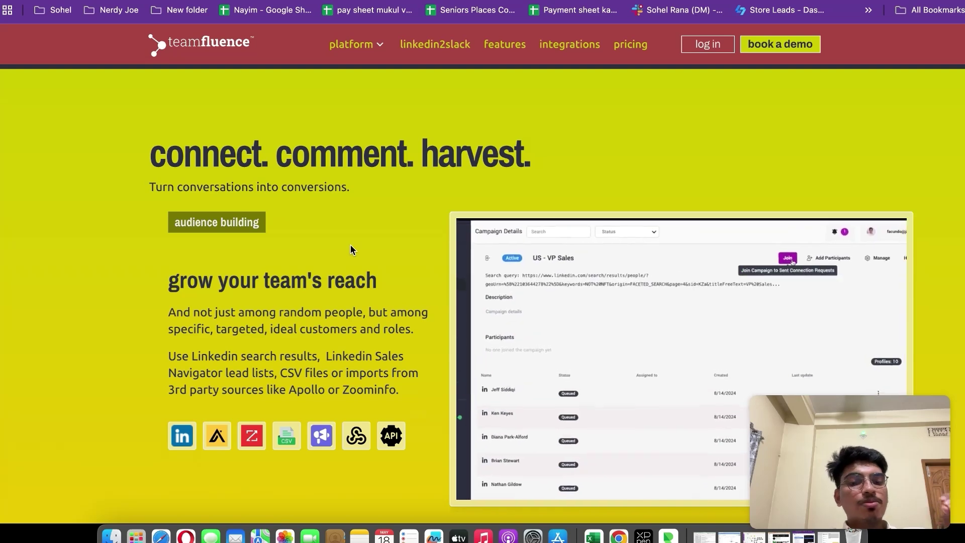
Step: Switch to the Teamfluence workspace and open the Engagement Leads list under Lead Harvest
{"action": "scroll", "coordinate": [194, 210], "scroll_direction": "down", "scroll_amount": 3}
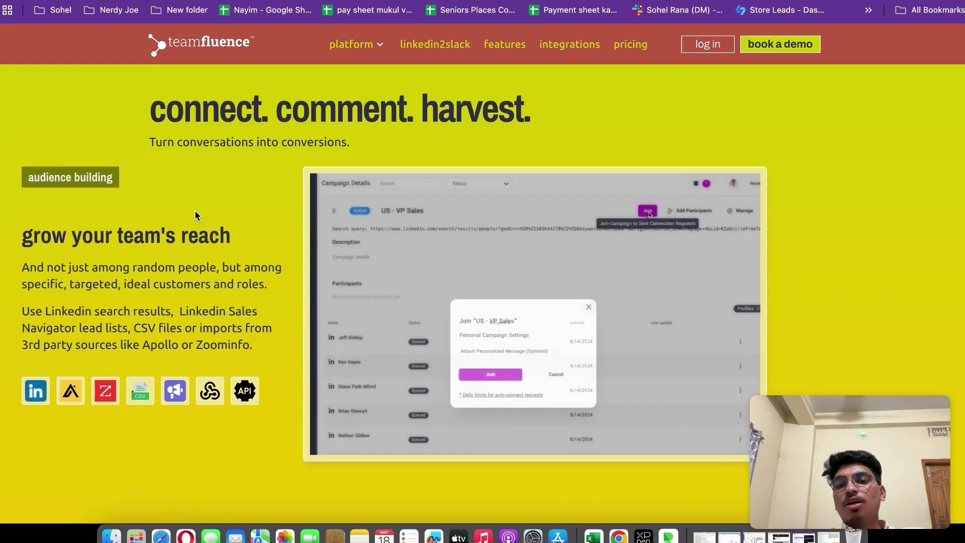
{"action": "scroll", "coordinate": [195, 210], "scroll_direction": "up", "scroll_amount": 3}
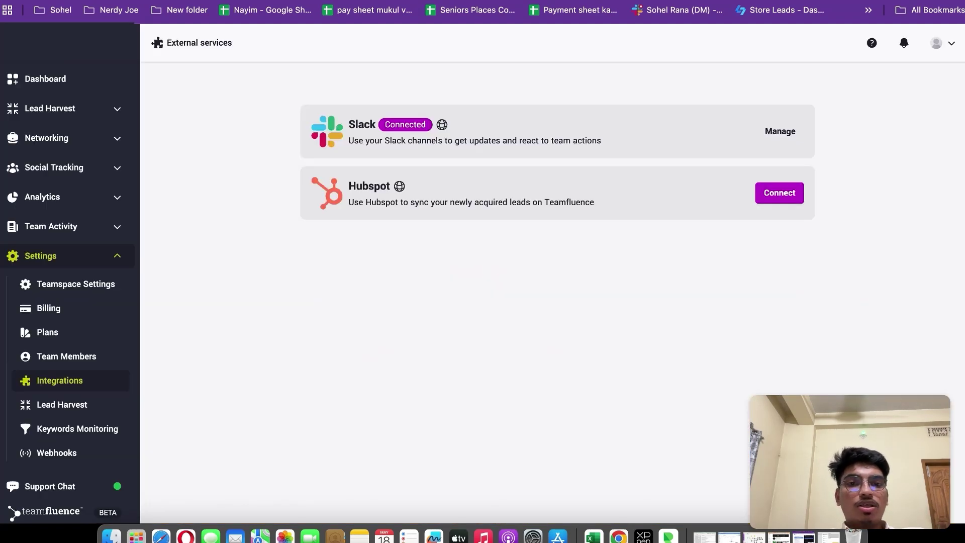
{"action": "left_click", "coordinate": [67, 109]}
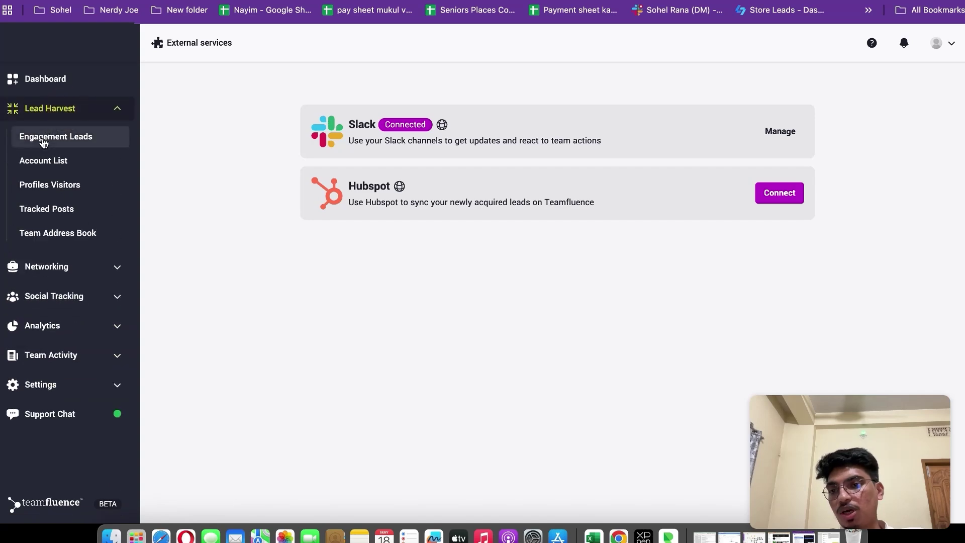
{"action": "left_click", "coordinate": [70, 138]}
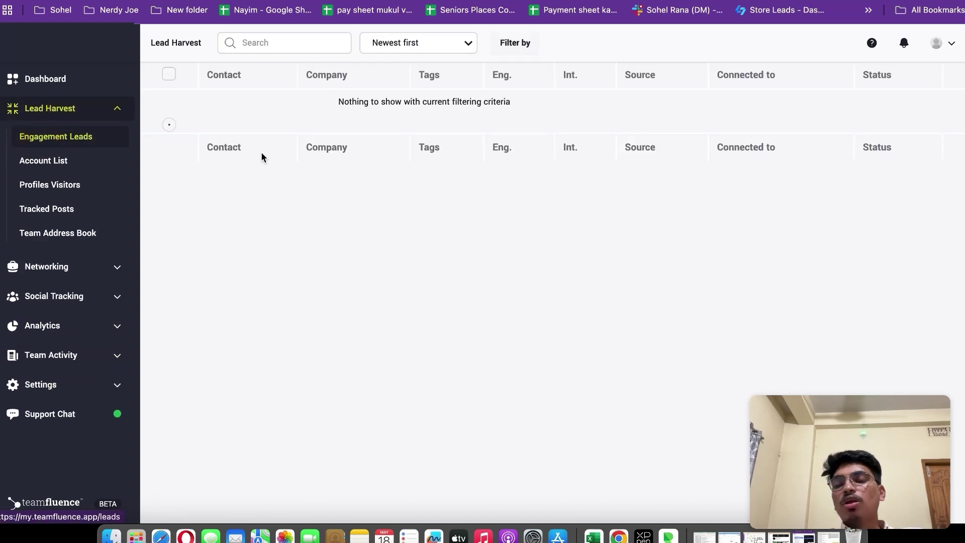
{"action": "left_click", "coordinate": [38, 135]}
Step: Examine the Source column of the engagement leads, briefly viewing the first lead's details and closing them again
{"action": "scroll", "coordinate": [503, 302], "scroll_direction": "right", "scroll_amount": 3}
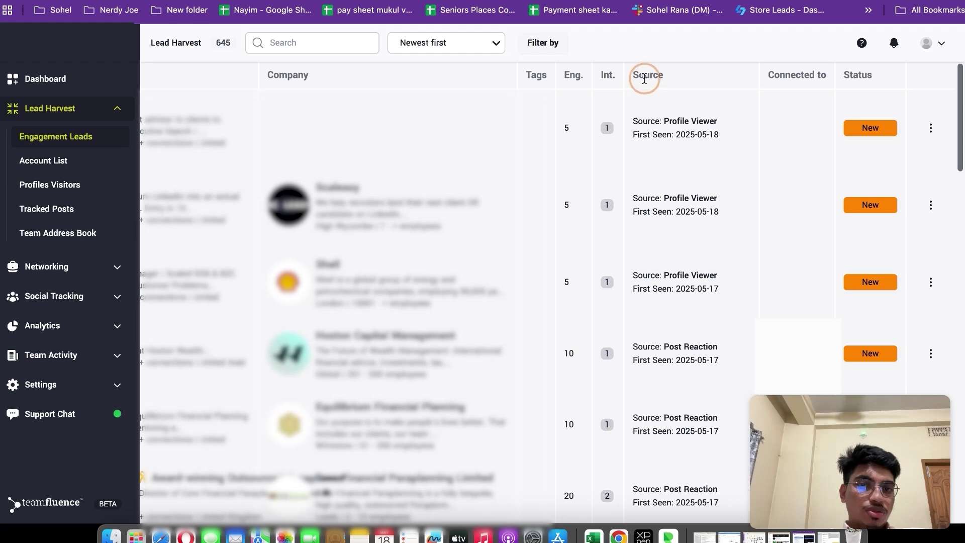
{"action": "double_click", "coordinate": [645, 76]}
{"action": "left_click", "coordinate": [713, 123]}
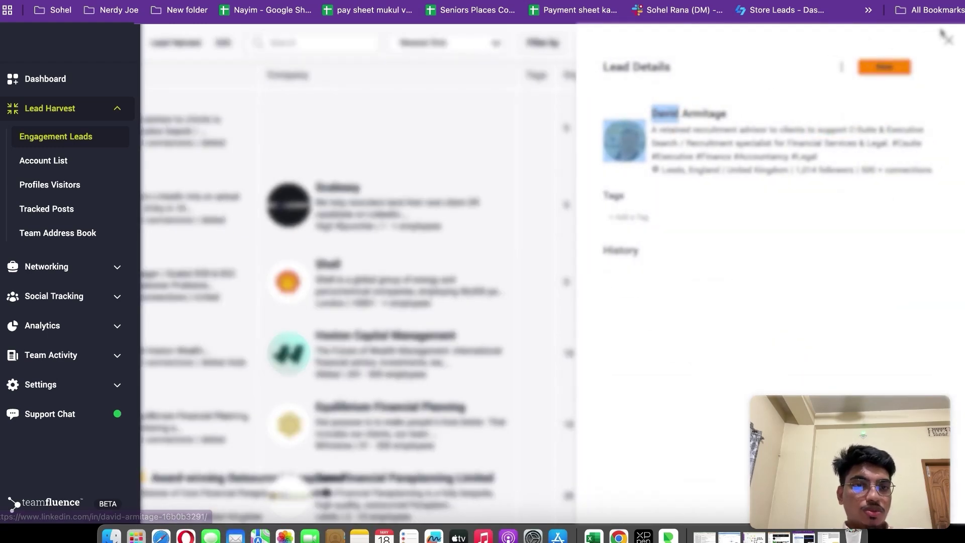
{"action": "left_click", "coordinate": [952, 41]}
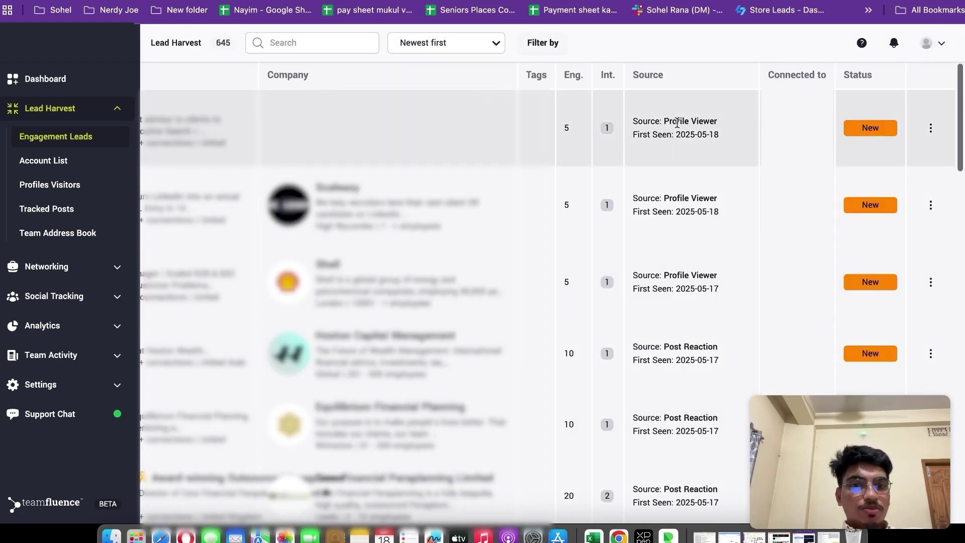
{"action": "scroll", "coordinate": [677, 123], "scroll_direction": "down", "scroll_amount": 5}
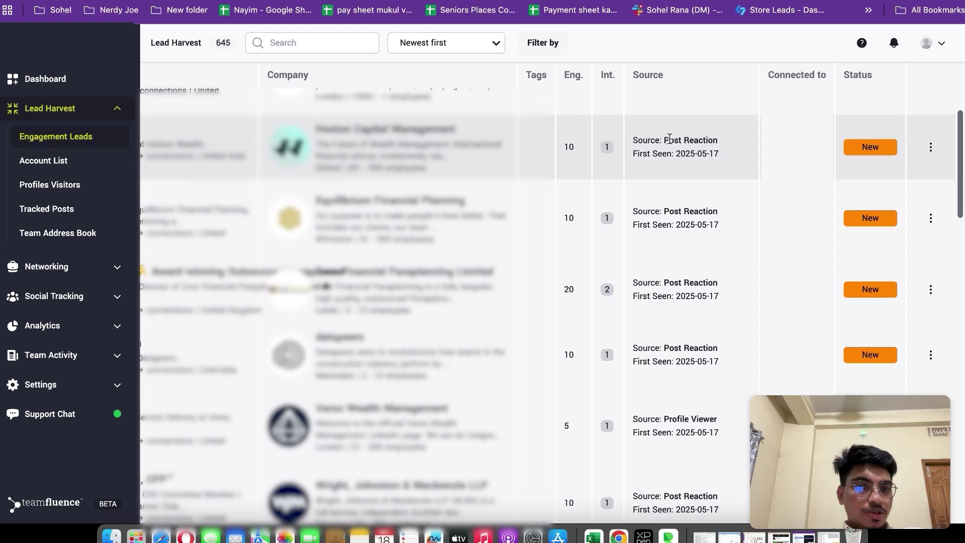
{"action": "scroll", "coordinate": [681, 158], "scroll_direction": "down", "scroll_amount": 8}
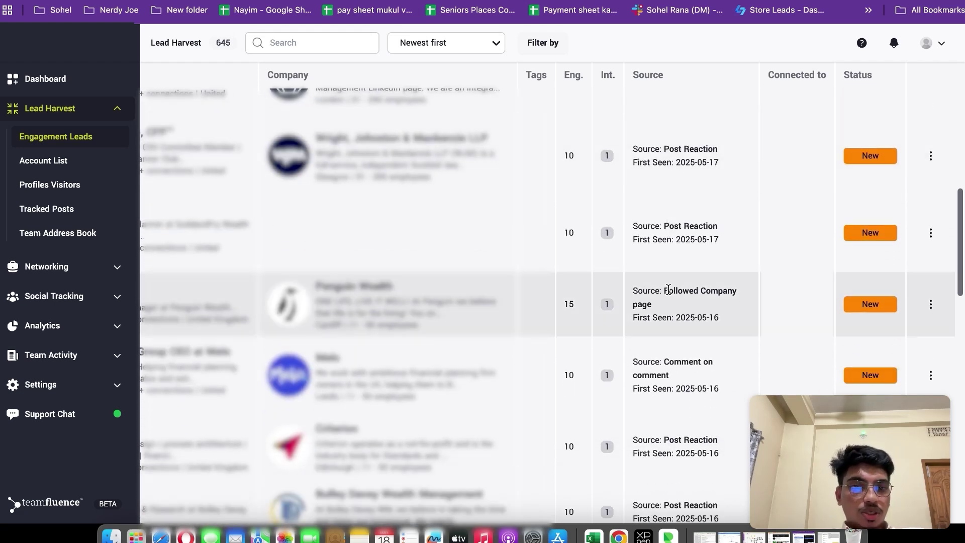
{"action": "scroll", "coordinate": [674, 284], "scroll_direction": "down", "scroll_amount": 5}
{"action": "scroll", "coordinate": [687, 263], "scroll_direction": "down", "scroll_amount": 1}
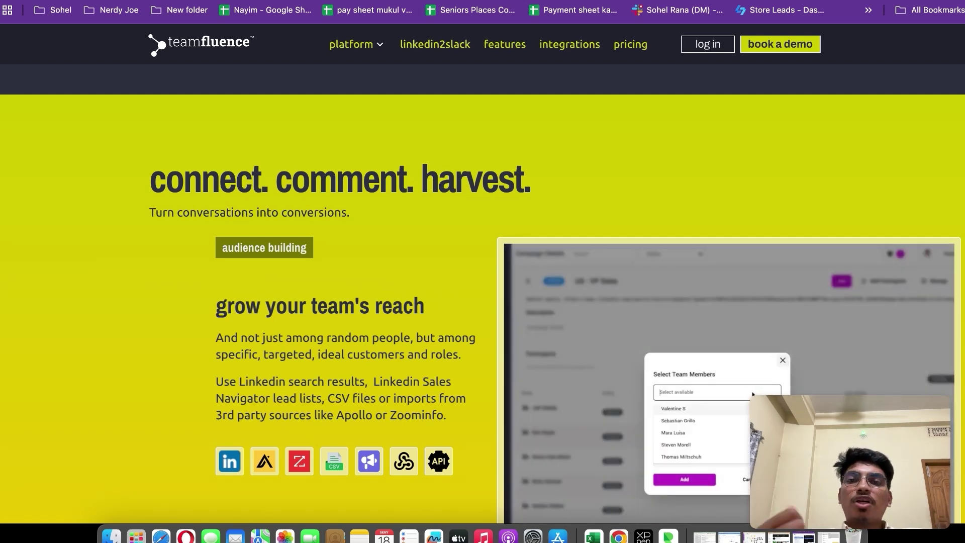
{"action": "key", "text": "ctrl+Tab"}
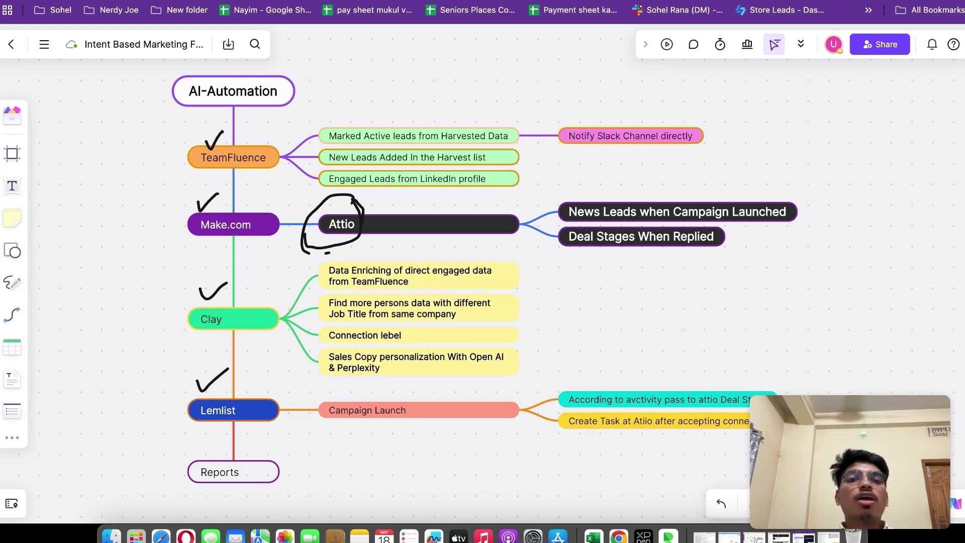
{"action": "key", "text": "ctrl+Tab"}
{"action": "left_click", "coordinate": [654, 57]}
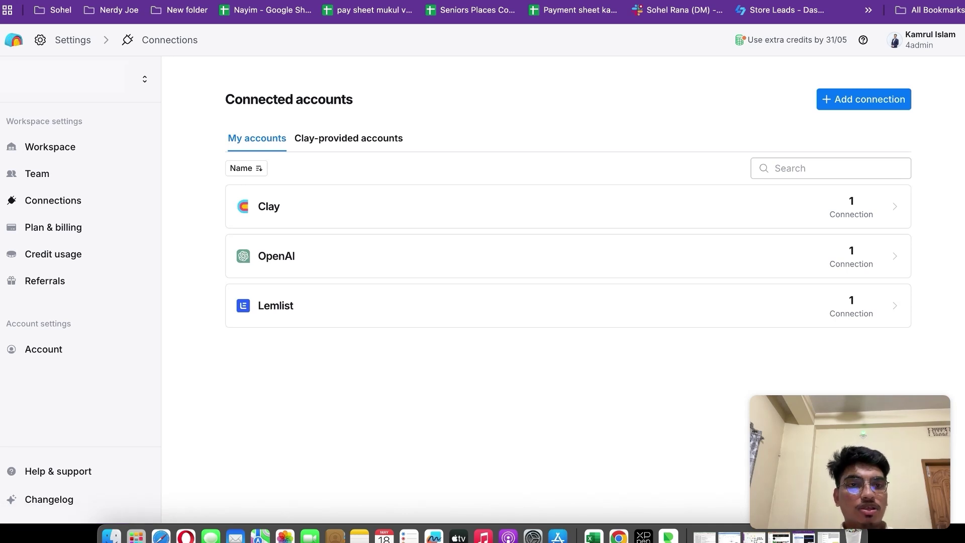
Step: Search Google for "clay" in a new browser tab and open the official Clay website
{"action": "key", "text": "super+t"}
{"action": "type", "text": "clay"}
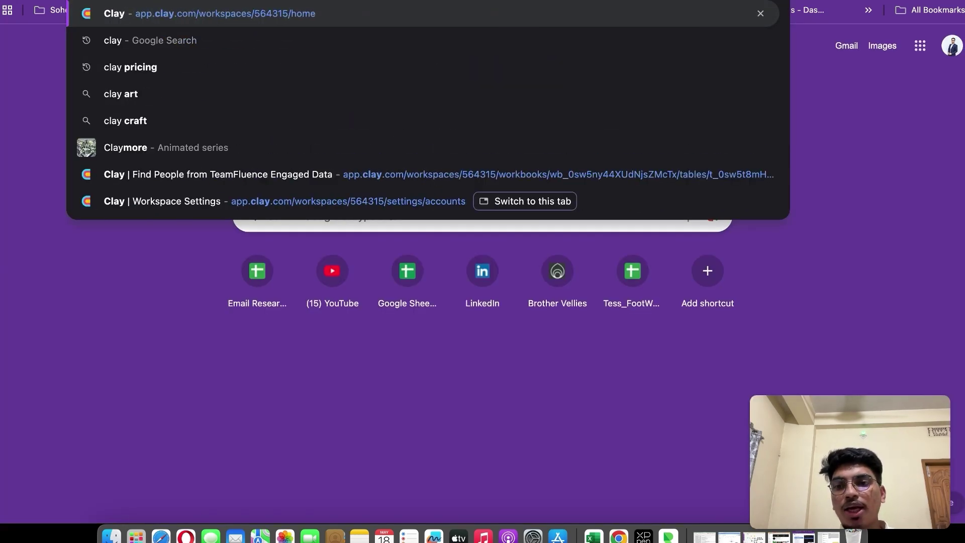
{"action": "key", "text": "BackSpace"}
{"action": "key", "text": "Return"}
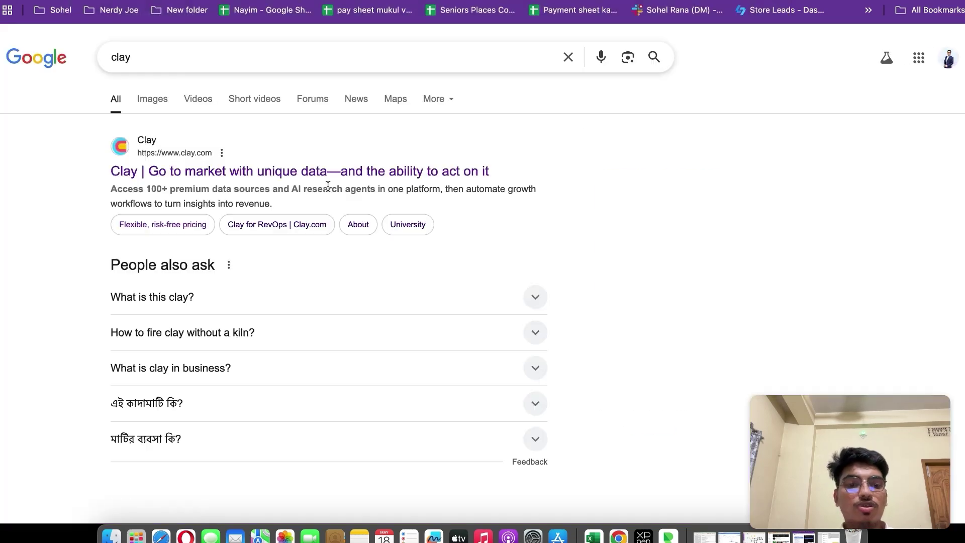
{"action": "left_click", "coordinate": [125, 171]}
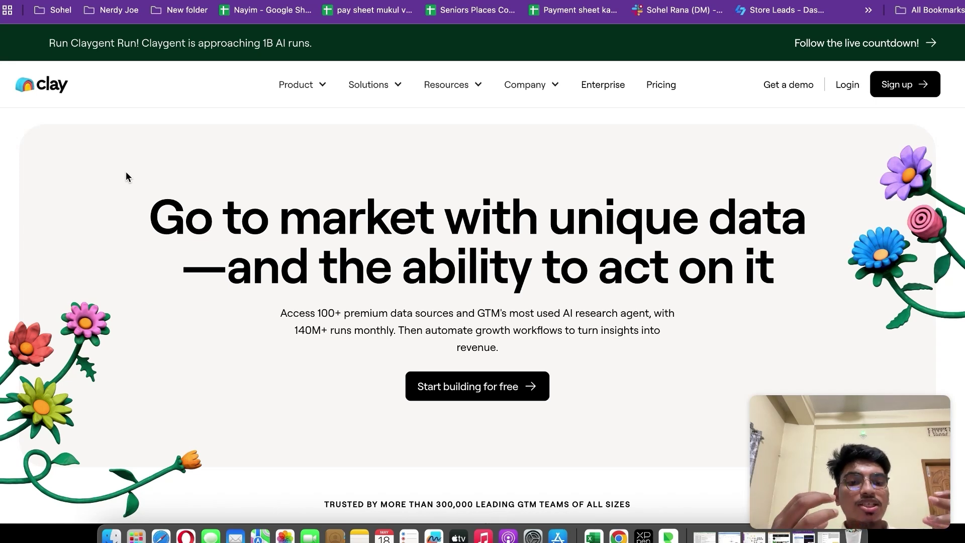
Step: Reload the Clay homepage and look through its sections on data sources and AI research agents
{"action": "key", "text": "super+r"}
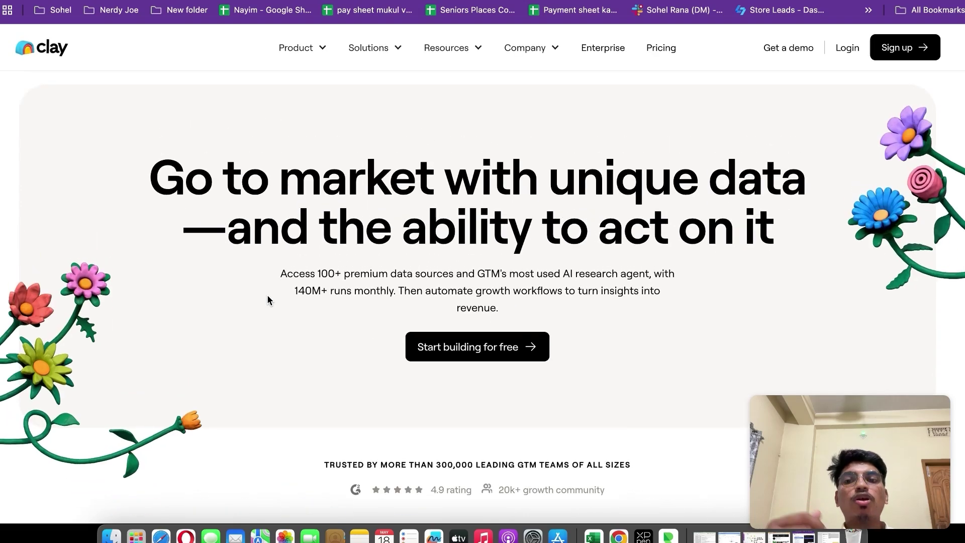
{"action": "scroll", "coordinate": [267, 296], "scroll_direction": "down", "scroll_amount": 2}
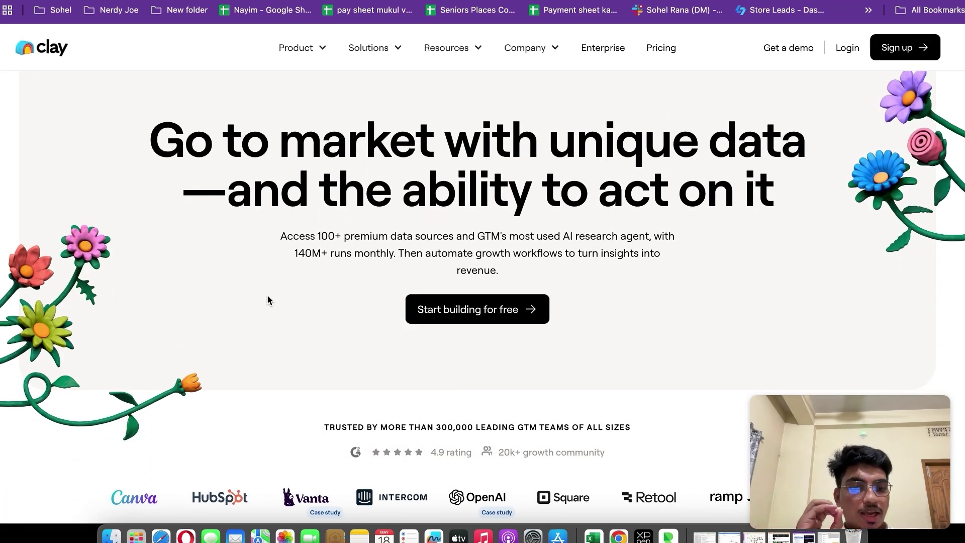
{"action": "scroll", "coordinate": [267, 295], "scroll_direction": "down", "scroll_amount": 15}
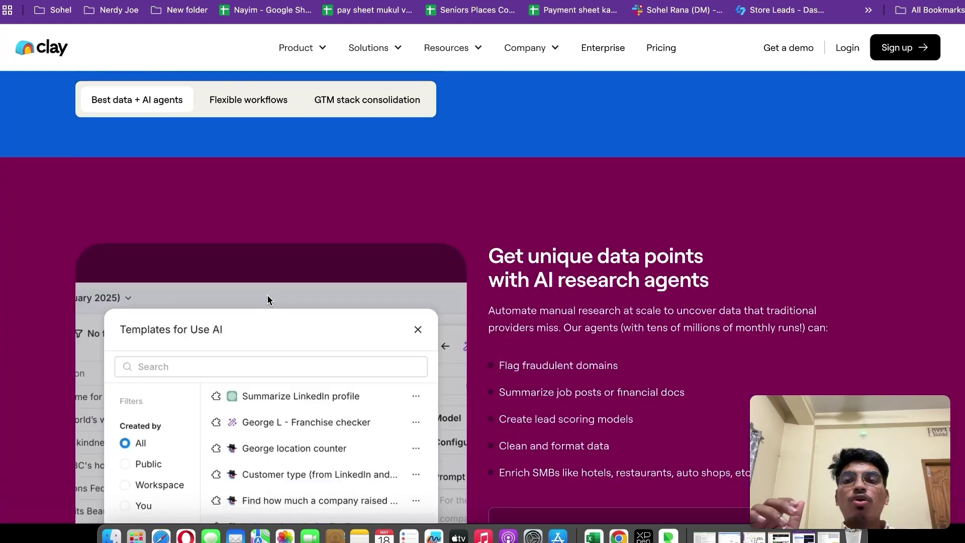
{"action": "scroll", "coordinate": [267, 294], "scroll_direction": "up", "scroll_amount": 10}
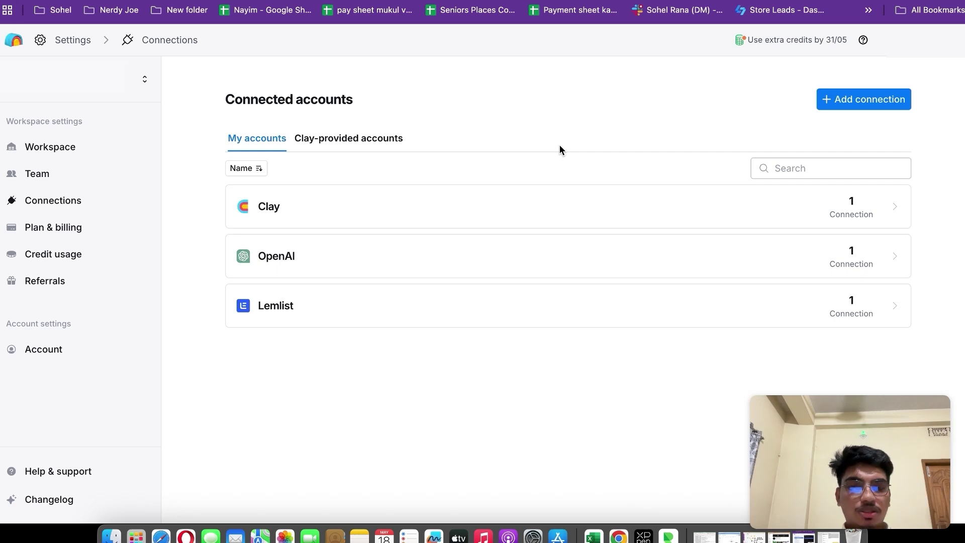
Step: Inspect the Clay connection among the connected accounts and browse the services that can be connected, without adding one
{"action": "left_click", "coordinate": [466, 208]}
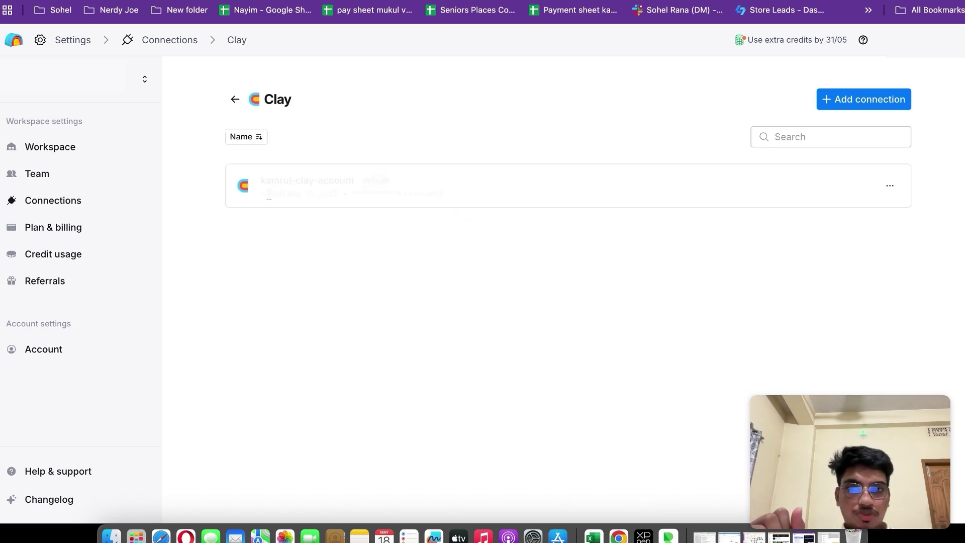
{"action": "left_click", "coordinate": [235, 100]}
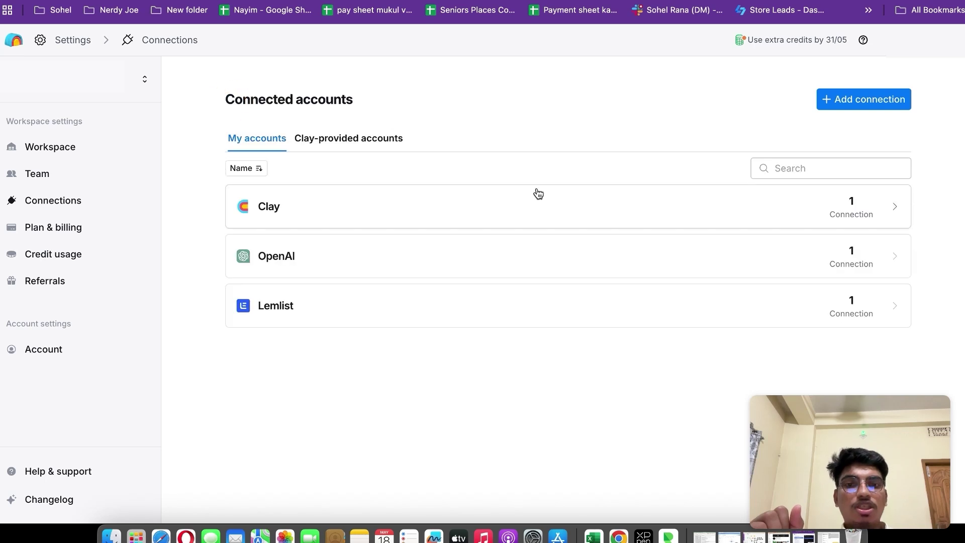
{"action": "left_click", "coordinate": [831, 107]}
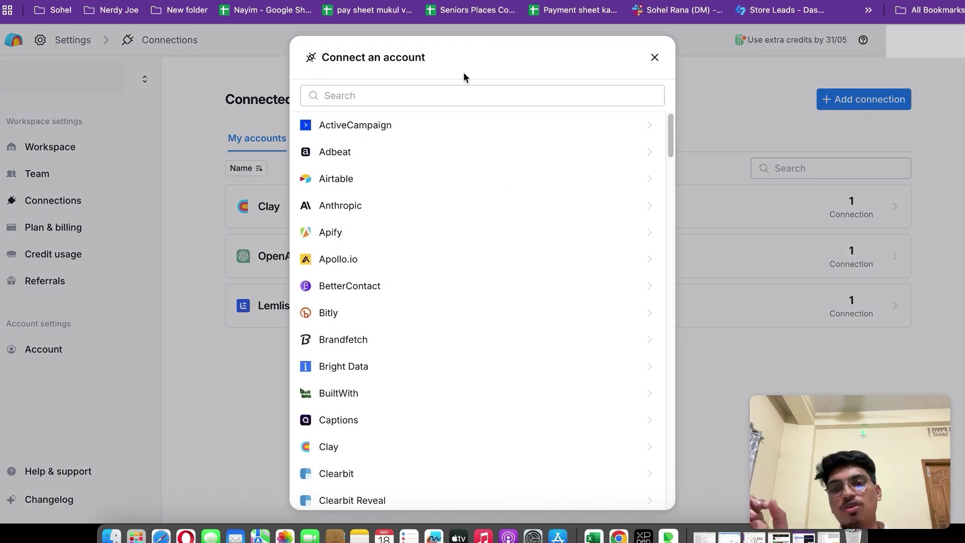
{"action": "scroll", "coordinate": [372, 346], "scroll_direction": "down", "scroll_amount": 20}
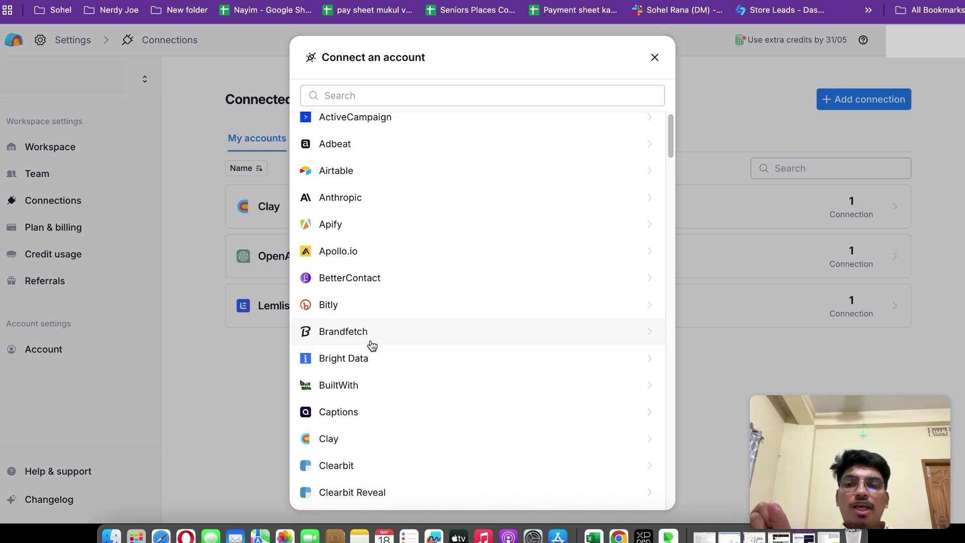
{"action": "scroll", "coordinate": [372, 346], "scroll_direction": "down", "scroll_amount": 5}
{"action": "scroll", "coordinate": [372, 346], "scroll_direction": "up", "scroll_amount": 20}
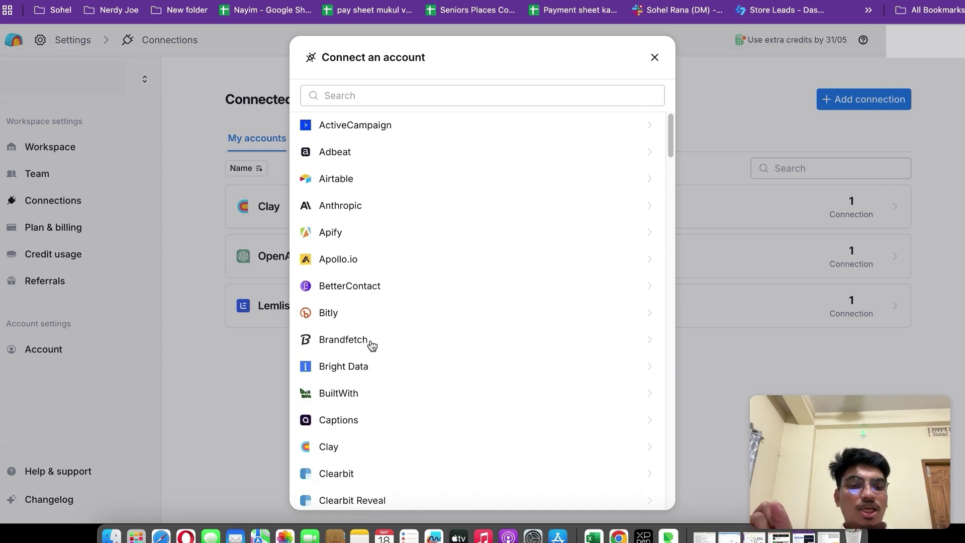
{"action": "left_click", "coordinate": [654, 58]}
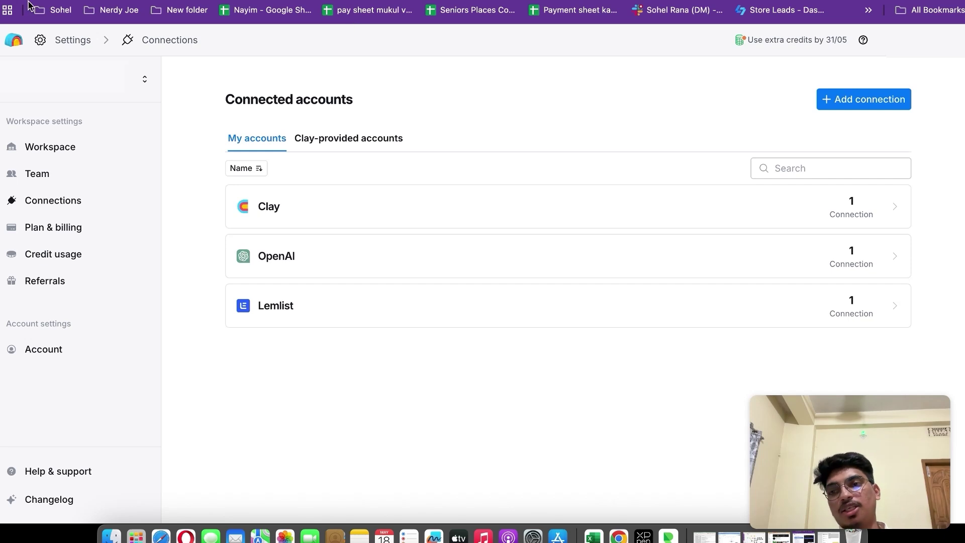
Step: Open the TeamFluence Active Contacts workbook and bring up its Find People source for editing
{"action": "left_click", "coordinate": [13, 39]}
{"action": "left_click", "coordinate": [273, 380]}
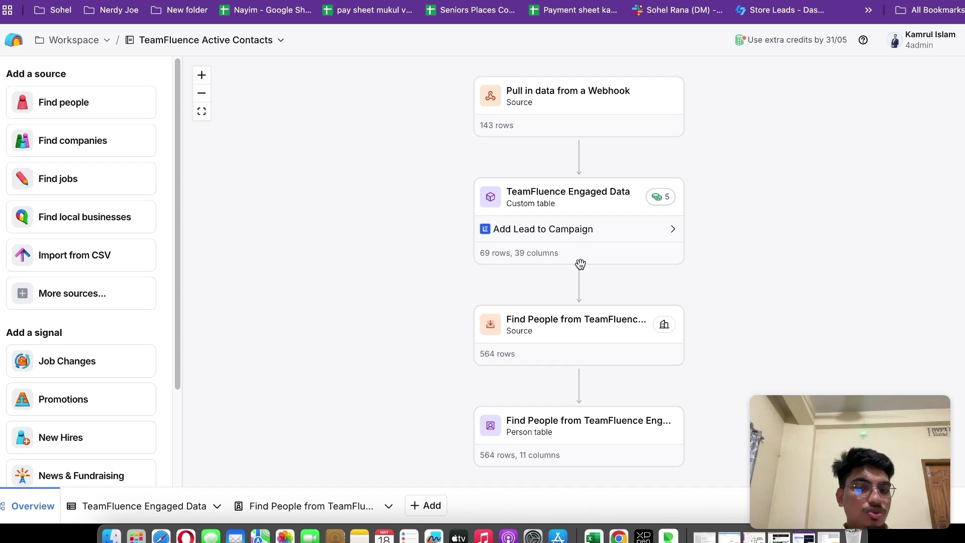
{"action": "left_click", "coordinate": [567, 341]}
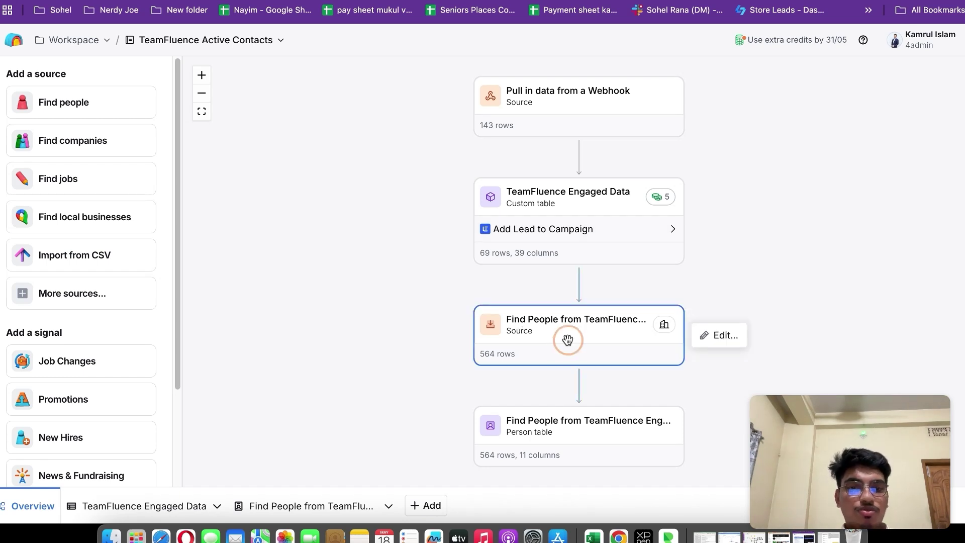
{"action": "left_click", "coordinate": [726, 333]}
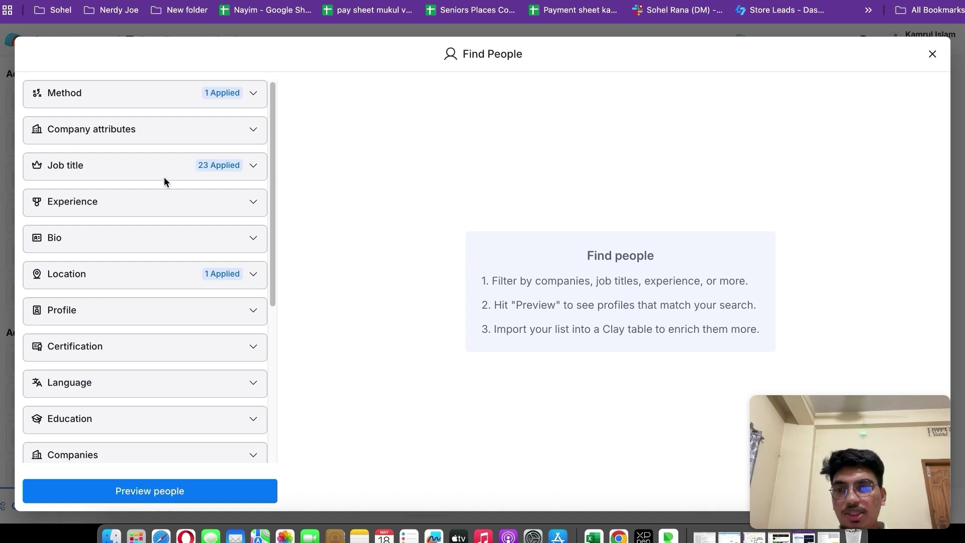
Step: Review the levels and job titles included in the Job title filter, then collapse that filter
{"action": "left_click", "coordinate": [127, 164]}
{"action": "scroll", "coordinate": [95, 325], "scroll_direction": "down", "scroll_amount": 3}
{"action": "scroll", "coordinate": [95, 325], "scroll_direction": "up", "scroll_amount": 1}
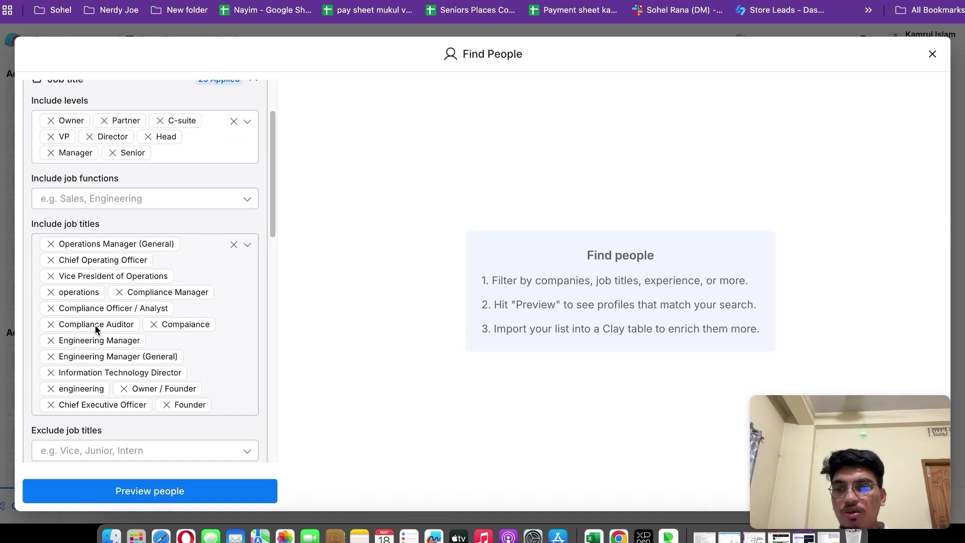
{"action": "scroll", "coordinate": [228, 190], "scroll_direction": "up", "scroll_amount": 2}
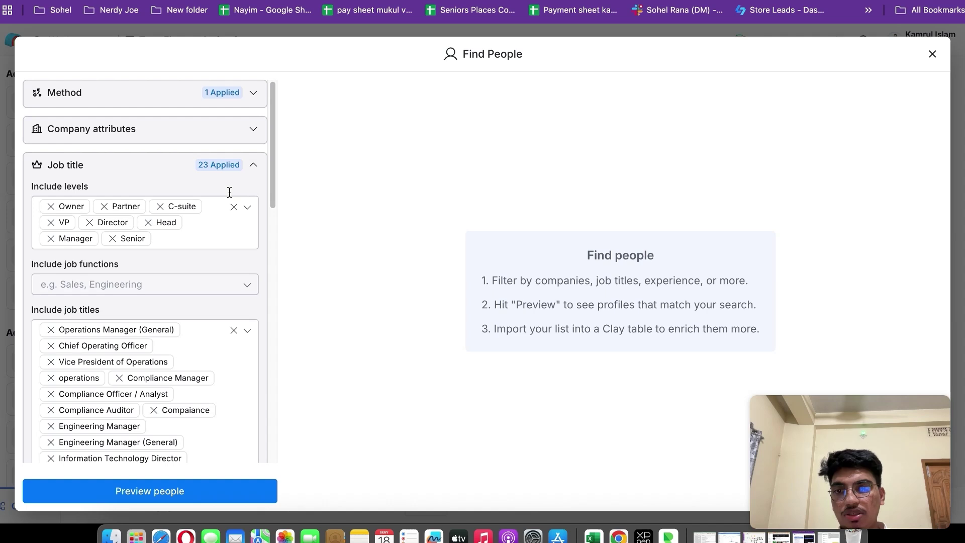
{"action": "left_click", "coordinate": [254, 166]}
Step: Review the Companies filter's source table, column and view, along with the remaining search settings
{"action": "scroll", "coordinate": [164, 253], "scroll_direction": "down", "scroll_amount": 4}
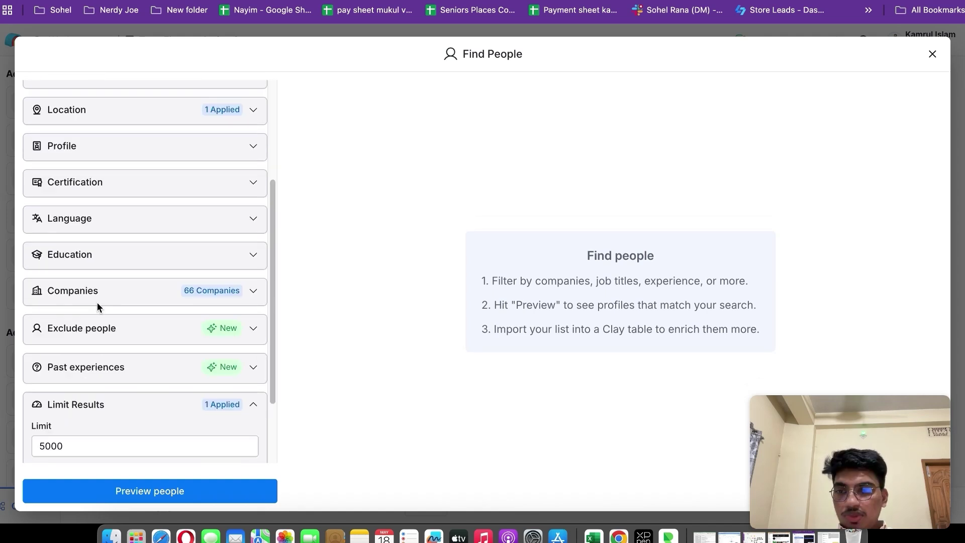
{"action": "left_click", "coordinate": [112, 288]}
{"action": "scroll", "coordinate": [125, 328], "scroll_direction": "down", "scroll_amount": 2}
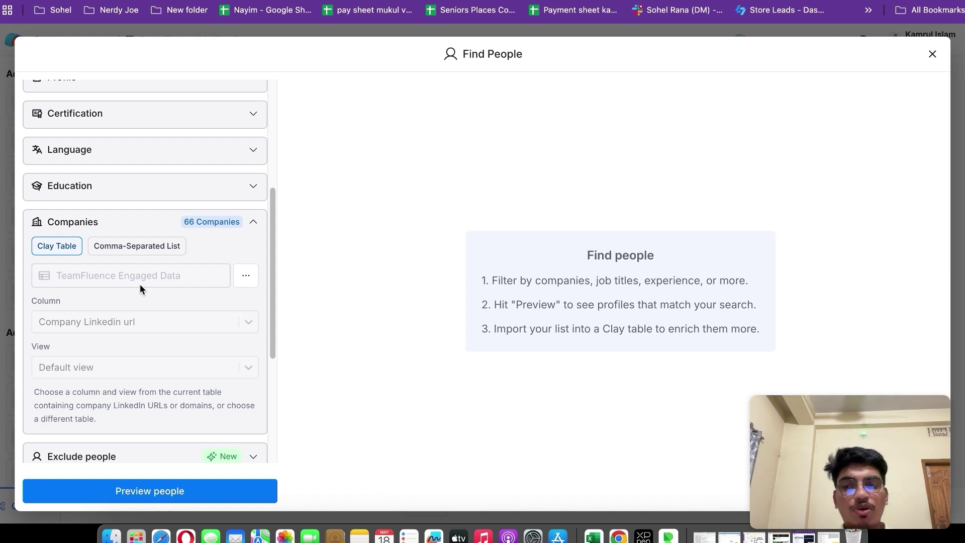
{"action": "scroll", "coordinate": [124, 334], "scroll_direction": "down", "scroll_amount": 4}
{"action": "scroll", "coordinate": [137, 322], "scroll_direction": "up", "scroll_amount": 10}
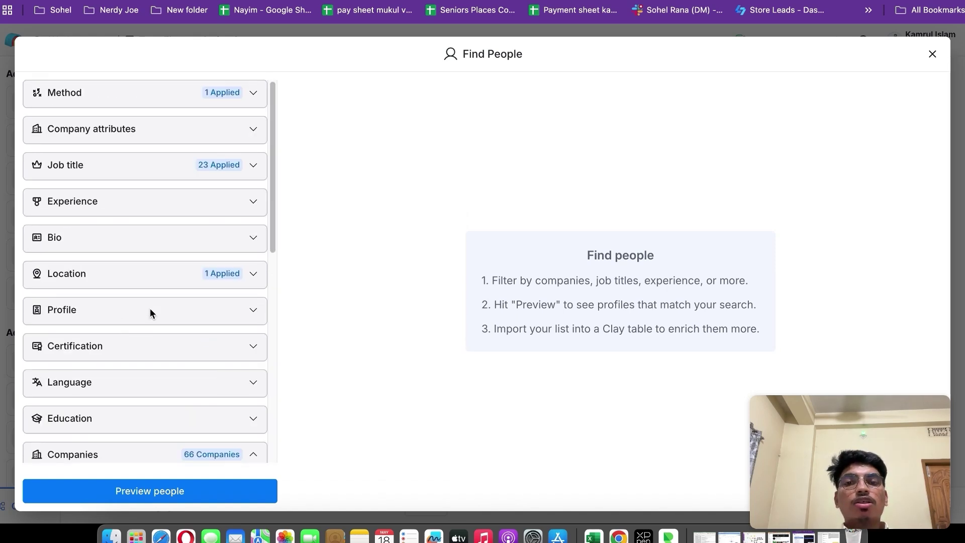
Step: Switch to the walkthrough document and highlight the bullet "Find other decision-makers in the same company"
{"action": "key", "text": "ctrl+Tab"}
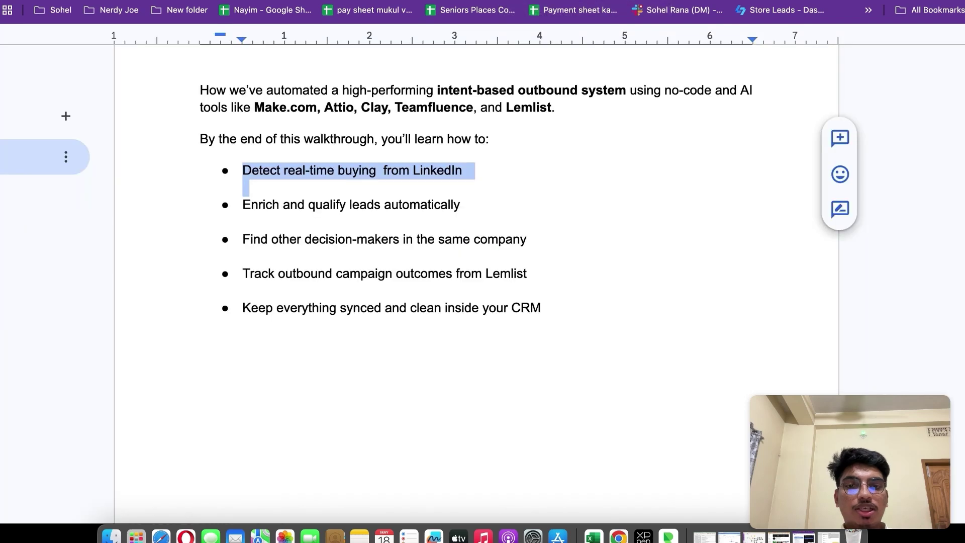
{"action": "triple_click", "coordinate": [276, 239]}
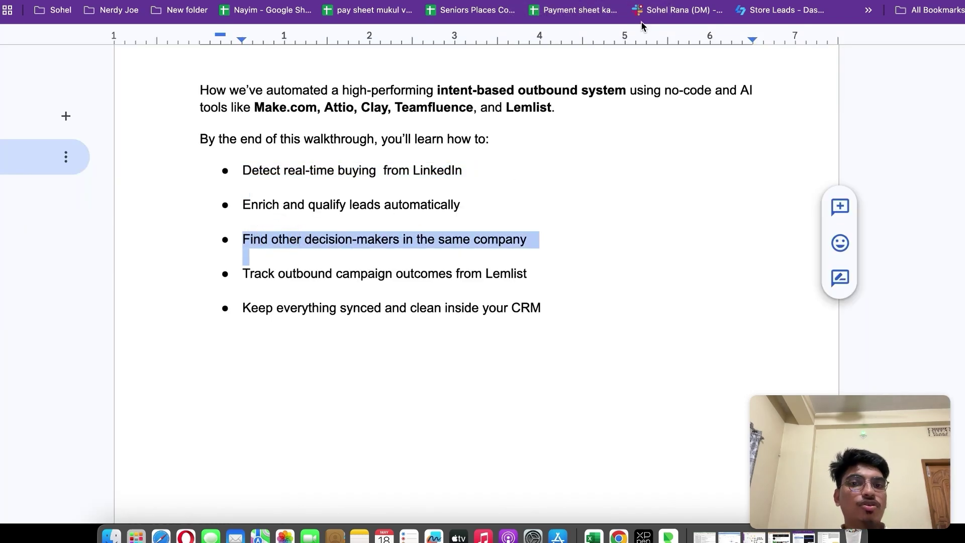
Step: Return to the Clay workbook, close the Find People settings and open the TeamFluence Engaged Data table
{"action": "key", "text": "ctrl+shift+Tab"}
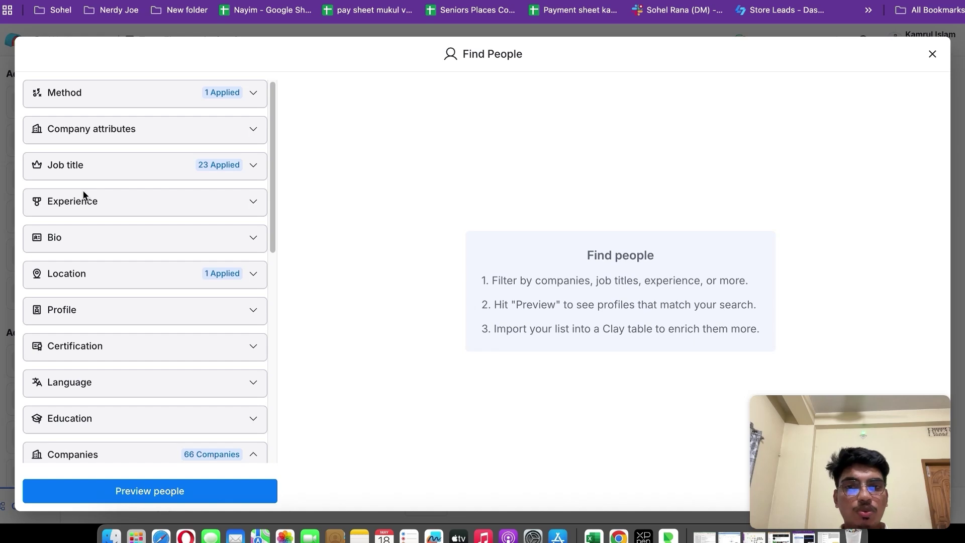
{"action": "left_click", "coordinate": [933, 55]}
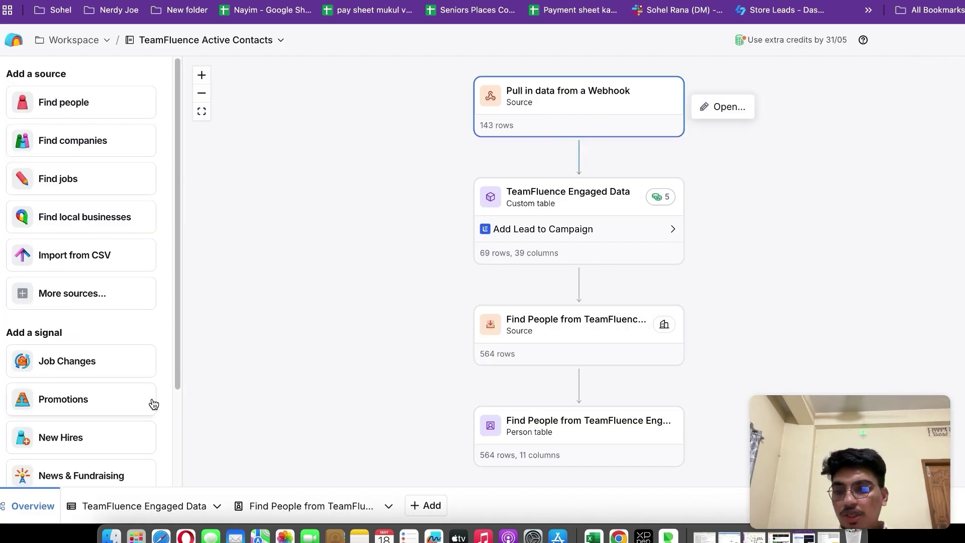
{"action": "left_click", "coordinate": [151, 508]}
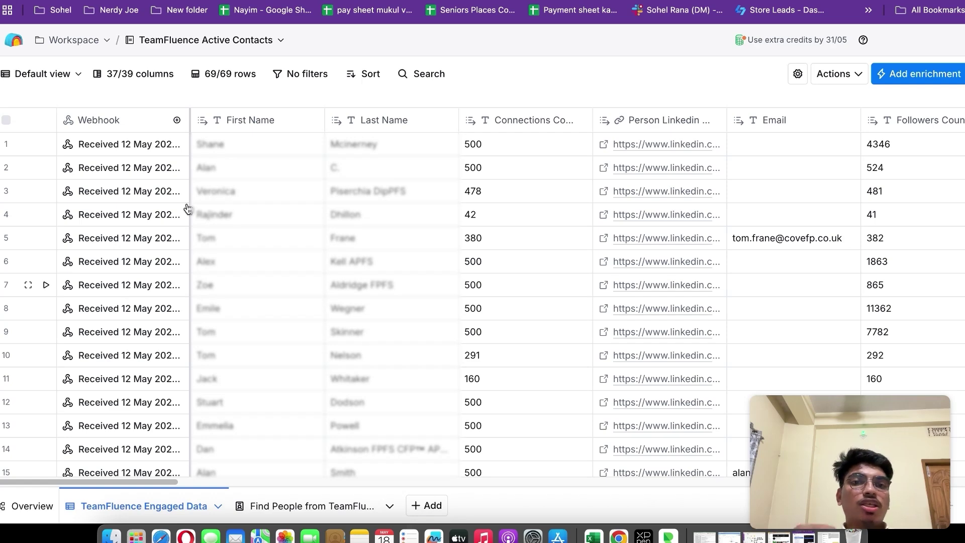
Step: Switch to Teamfluence and open the Integrations page in its settings
{"action": "key", "text": "ctrl+Tab"}
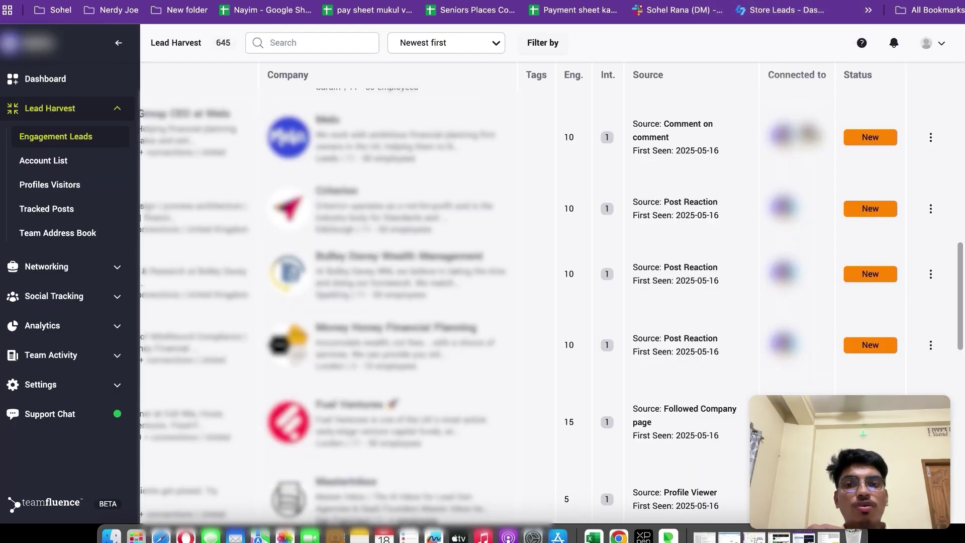
{"action": "left_click", "coordinate": [60, 385]}
{"action": "left_click", "coordinate": [61, 380]}
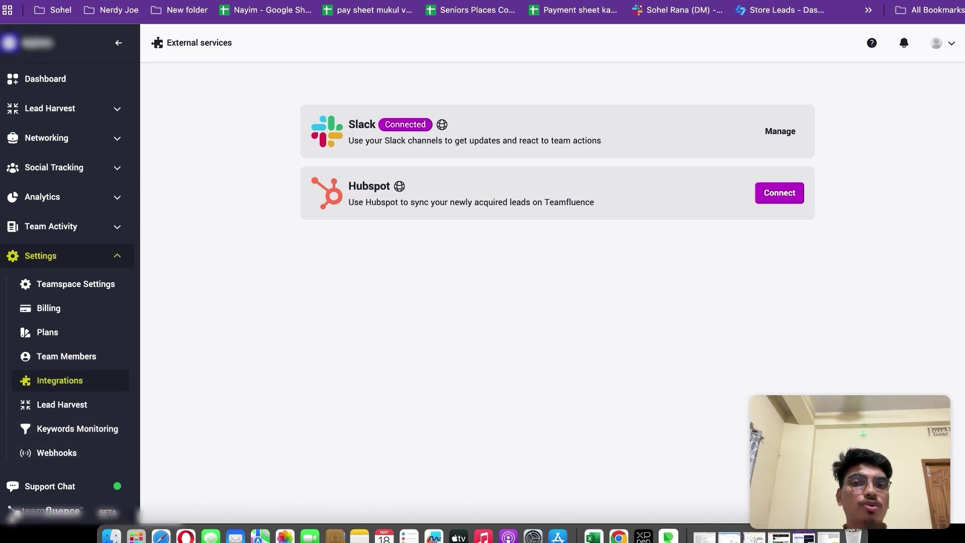
Step: Review Teamfluence's webhook setup guide and highlight the New Lead Created and Lead Moved to Active entries under Available Events
{"action": "left_click", "coordinate": [12, 512]}
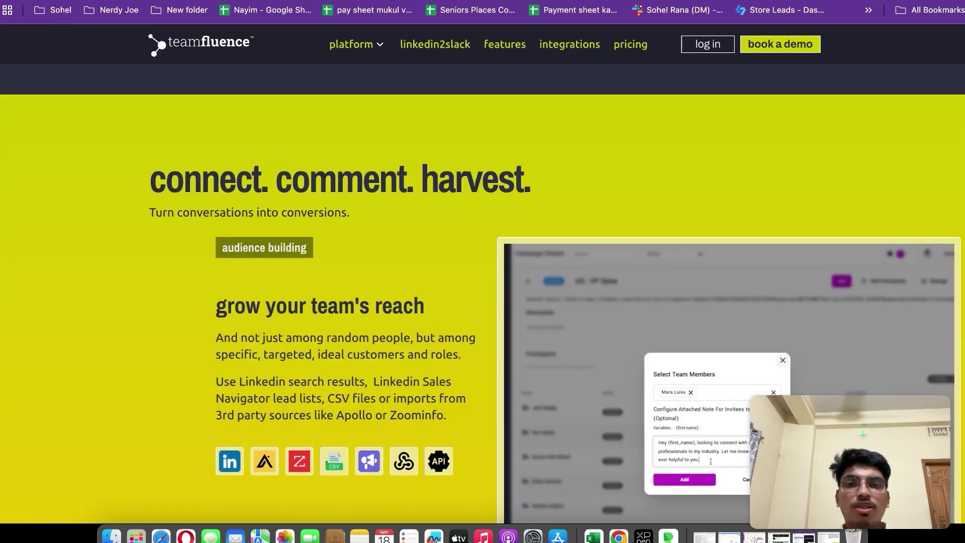
{"action": "key", "text": "super+bracketleft"}
{"action": "scroll", "coordinate": [457, 274], "scroll_direction": "down", "scroll_amount": 5}
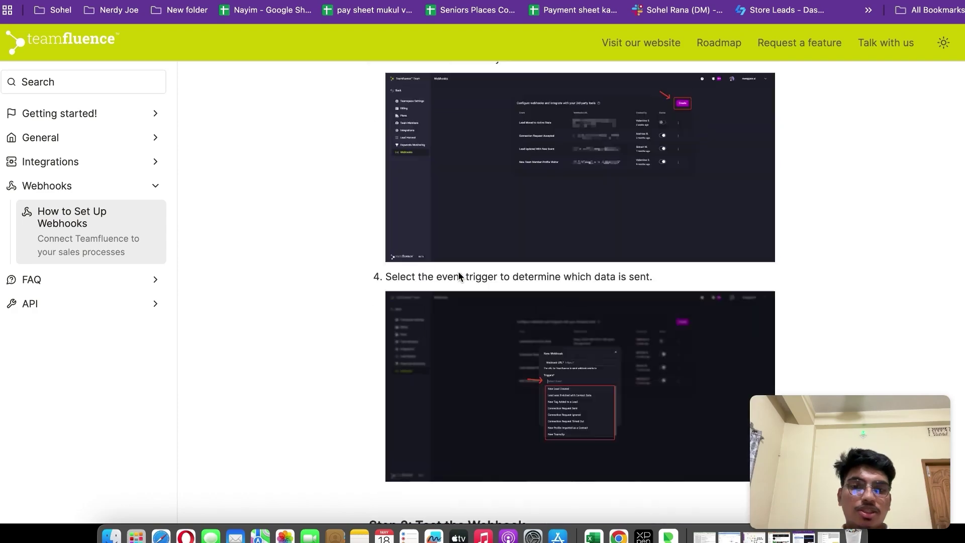
{"action": "scroll", "coordinate": [459, 251], "scroll_direction": "down", "scroll_amount": 8}
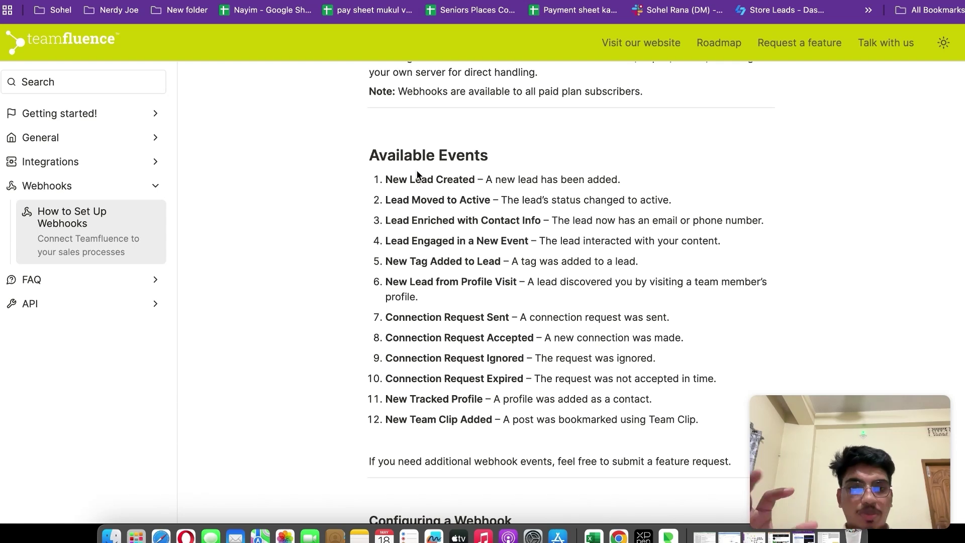
{"action": "left_click", "coordinate": [397, 179]}
{"action": "triple_click", "coordinate": [397, 179]}
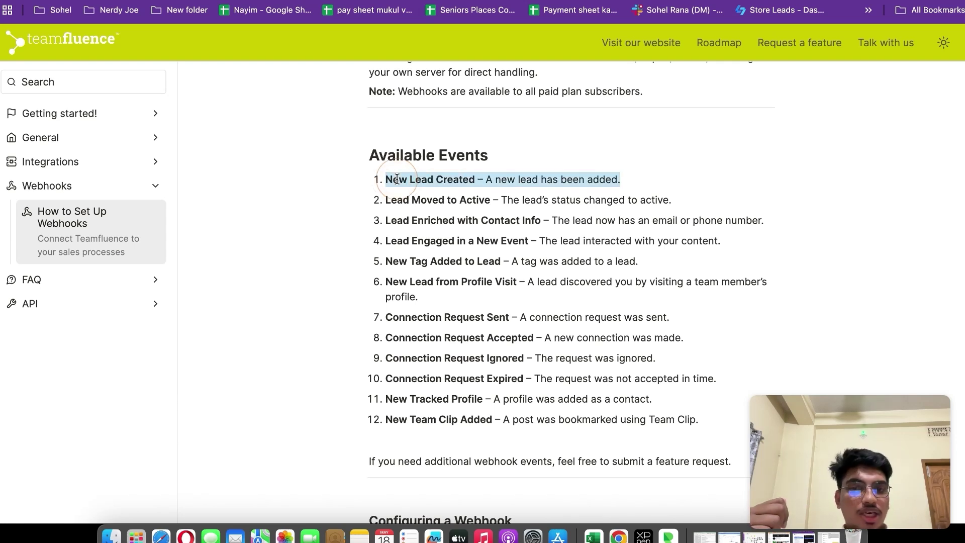
{"action": "triple_click", "coordinate": [410, 197]}
{"action": "left_click", "coordinate": [459, 219]}
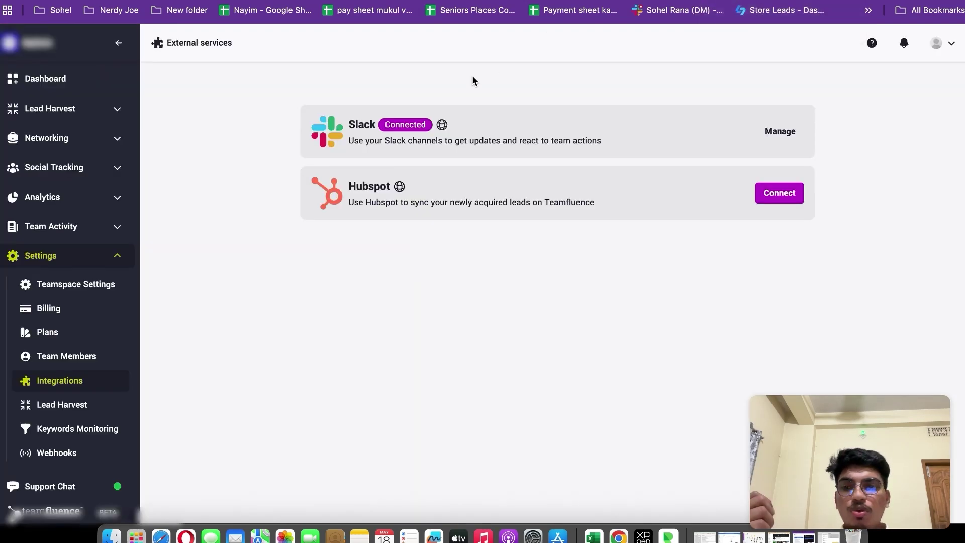
Step: Open Teamfluence's Engagement Leads, select the first lead, and review the statuses it can be moved to alongside the Status column
{"action": "left_click", "coordinate": [65, 107]}
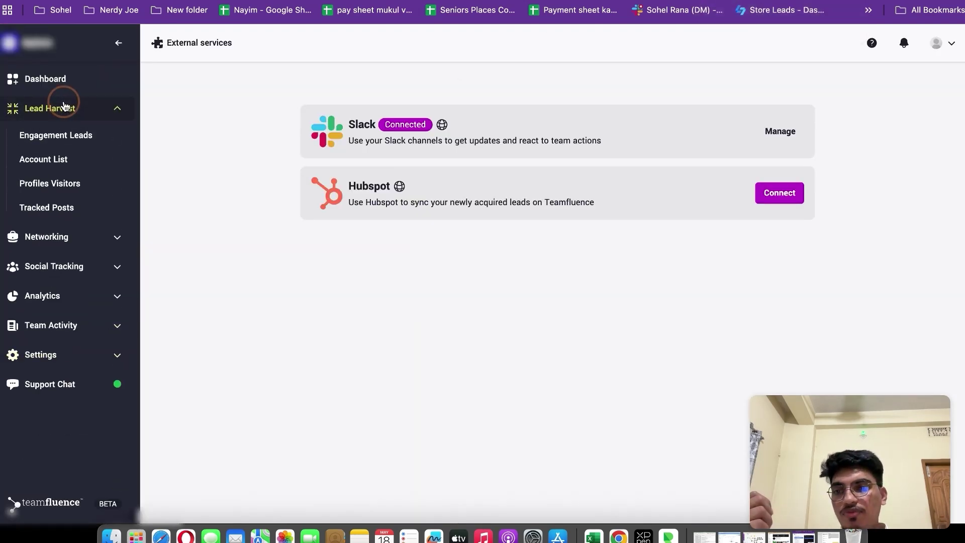
{"action": "left_click", "coordinate": [68, 136]}
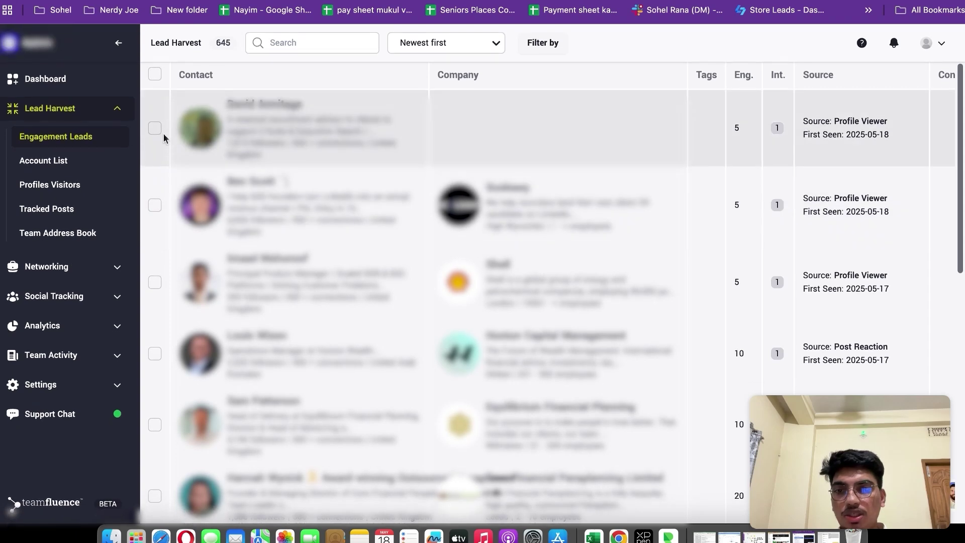
{"action": "left_click", "coordinate": [155, 129]}
{"action": "left_click", "coordinate": [183, 79]}
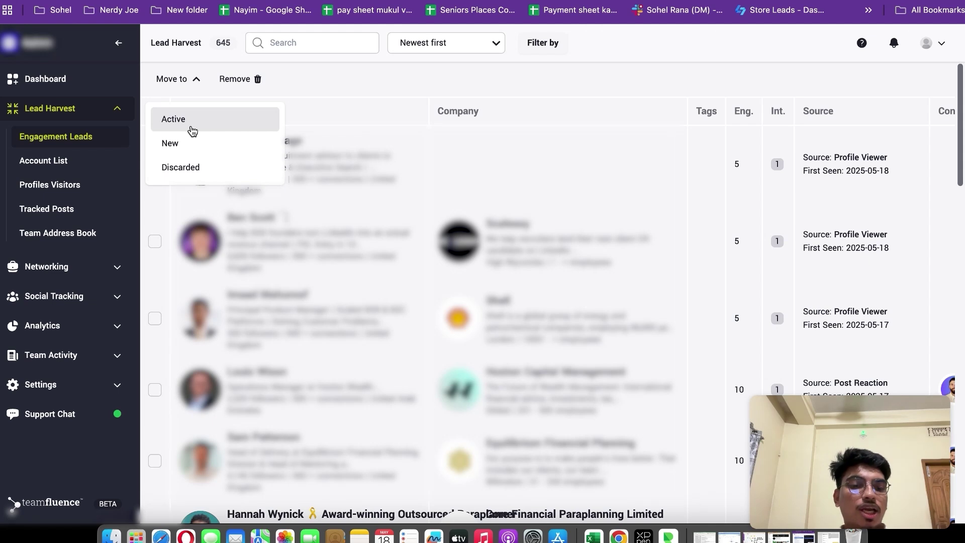
{"action": "scroll", "coordinate": [589, 181], "scroll_direction": "right", "scroll_amount": 4}
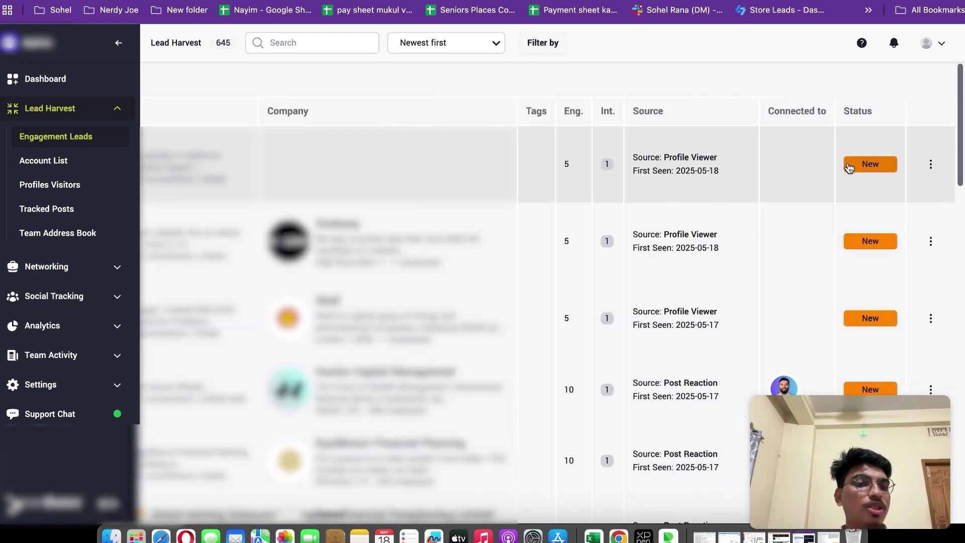
{"action": "scroll", "coordinate": [583, 171], "scroll_direction": "left", "scroll_amount": 4}
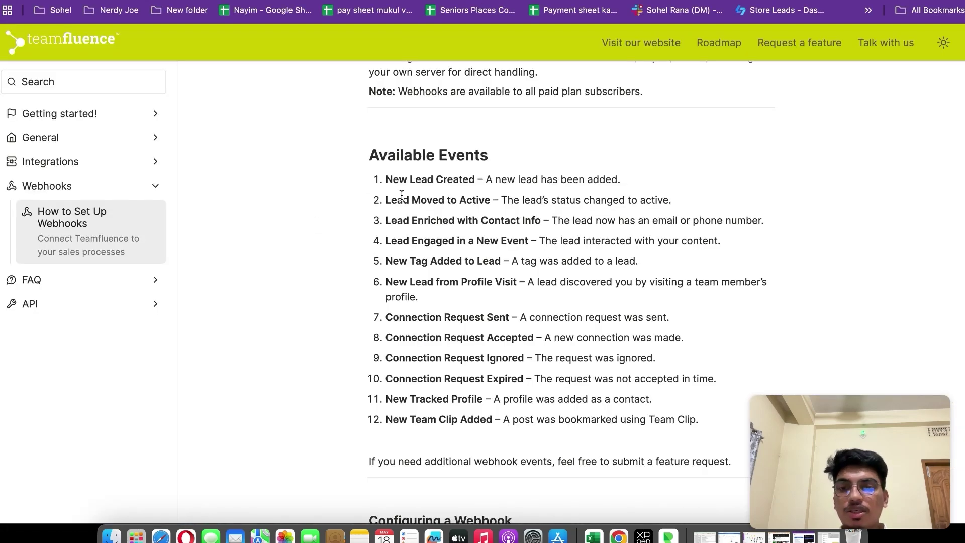
Step: Review the webhook guide's instructions for creating a scenario and obtaining a webhook URL, then return to Teamfluence and open its settings
{"action": "scroll", "coordinate": [413, 206], "scroll_direction": "down", "scroll_amount": 15}
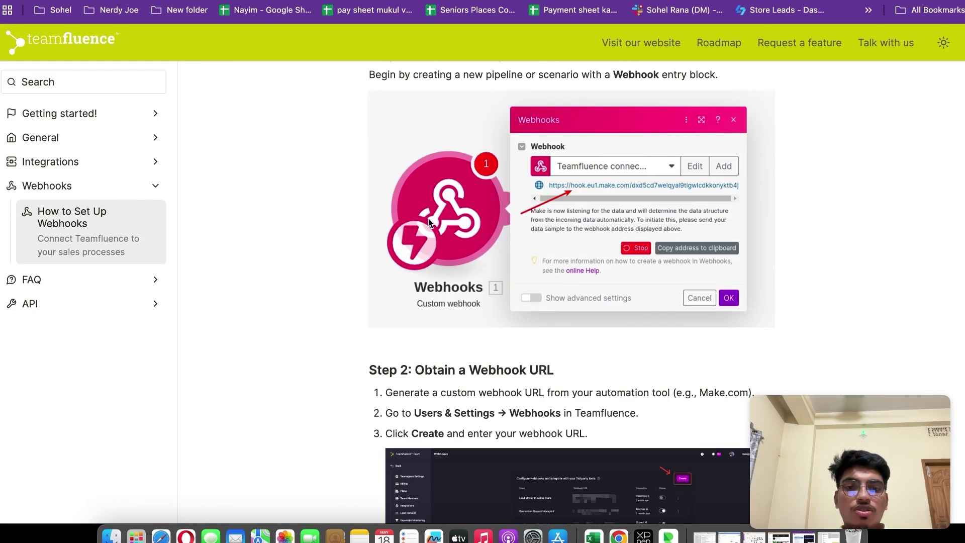
{"action": "scroll", "coordinate": [429, 221], "scroll_direction": "up", "scroll_amount": 2}
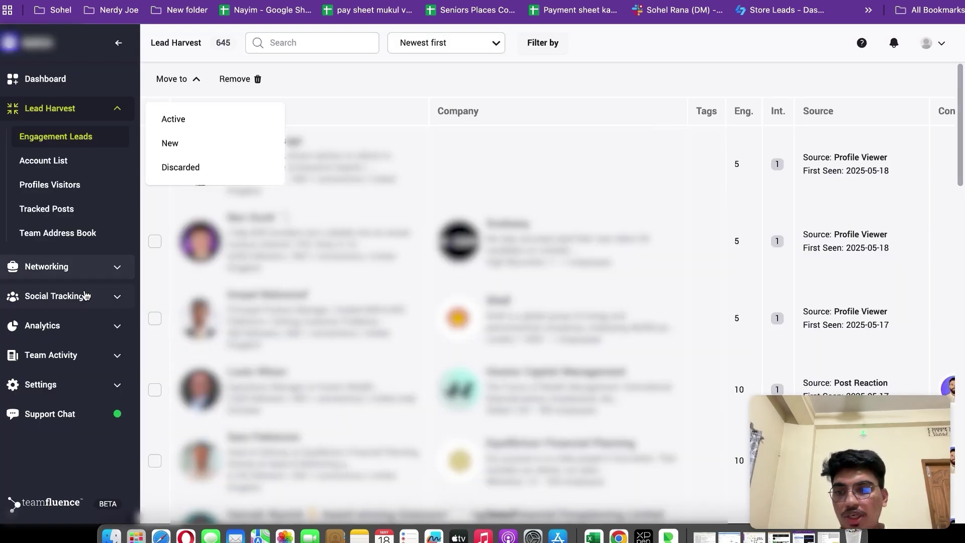
{"action": "left_click", "coordinate": [68, 383]}
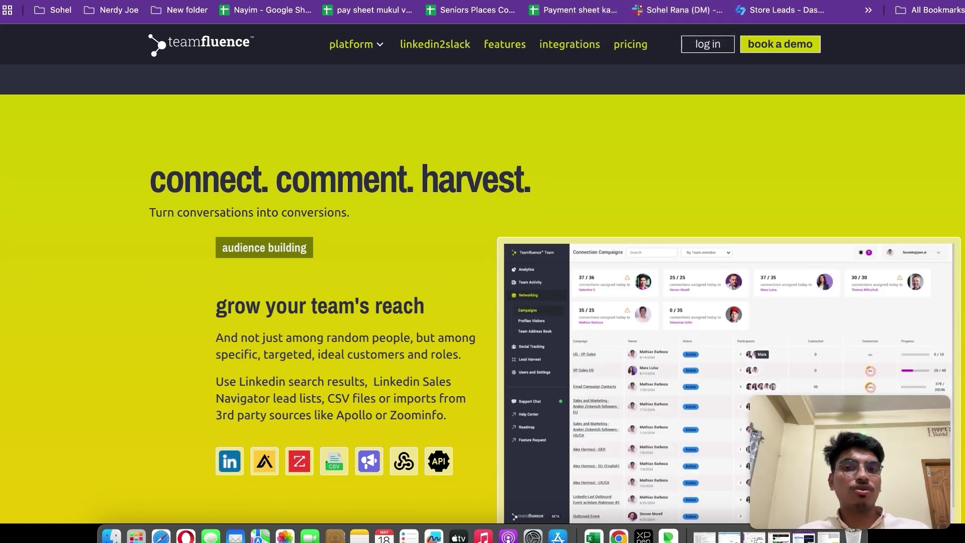
Step: Switch to Clay, go to the home page and create a new workbook
{"action": "key", "text": "ctrl+Tab"}
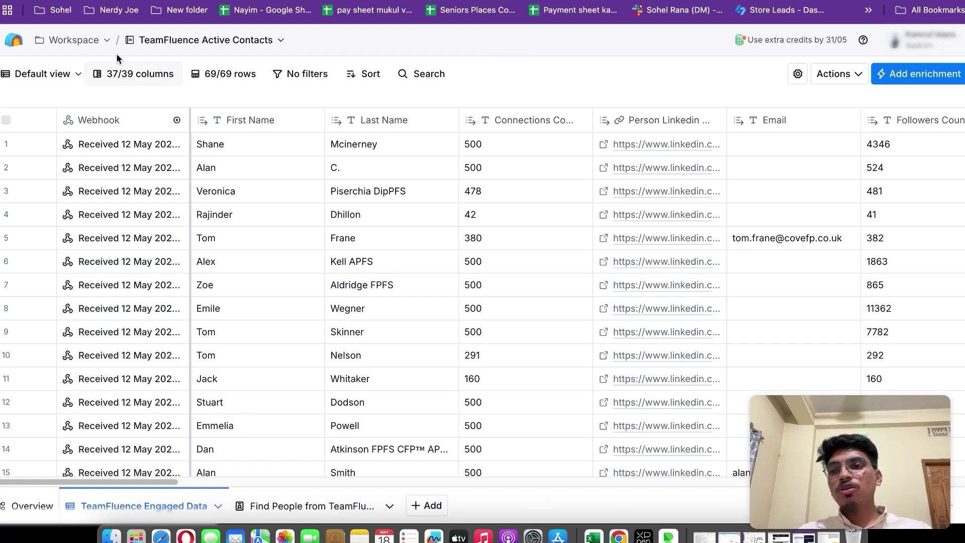
{"action": "left_click", "coordinate": [15, 42]}
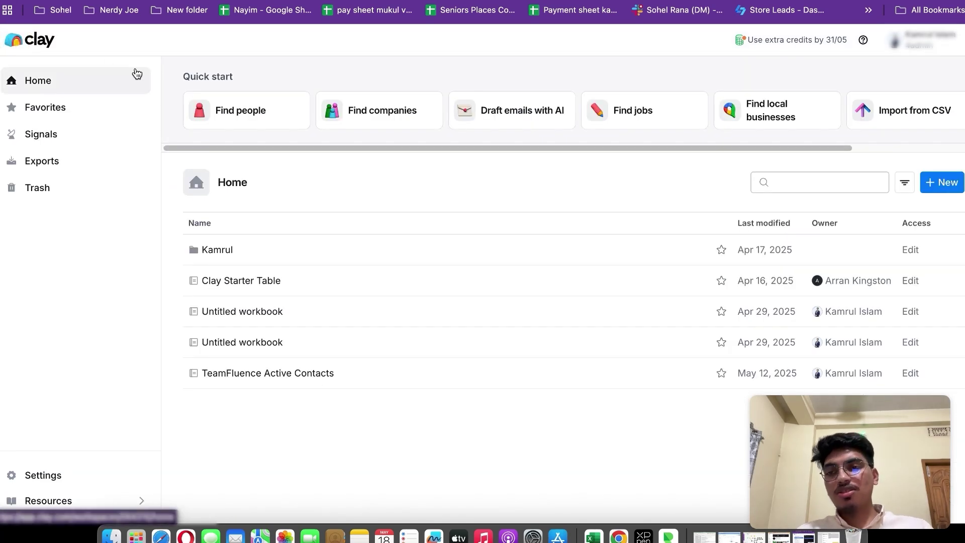
{"action": "left_click", "coordinate": [941, 182]}
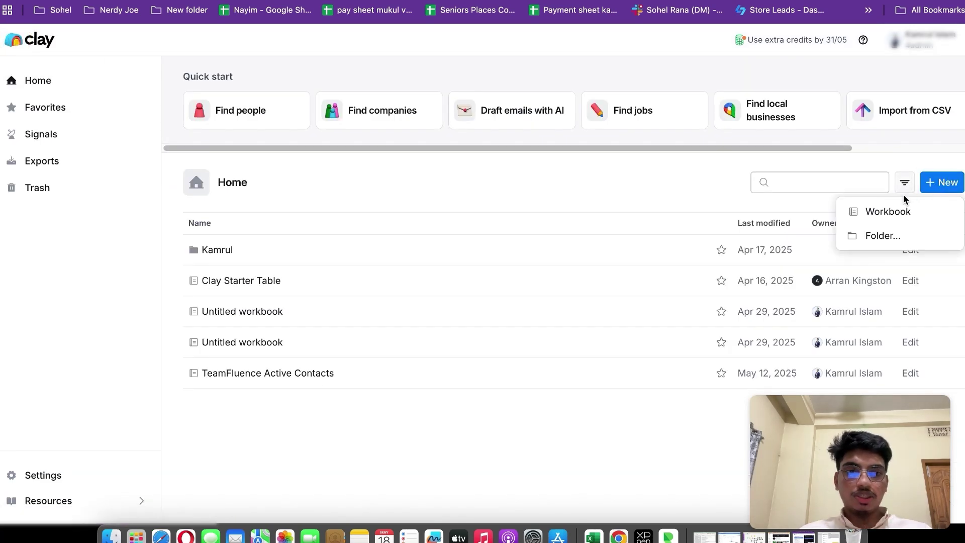
{"action": "key", "text": "Escape"}
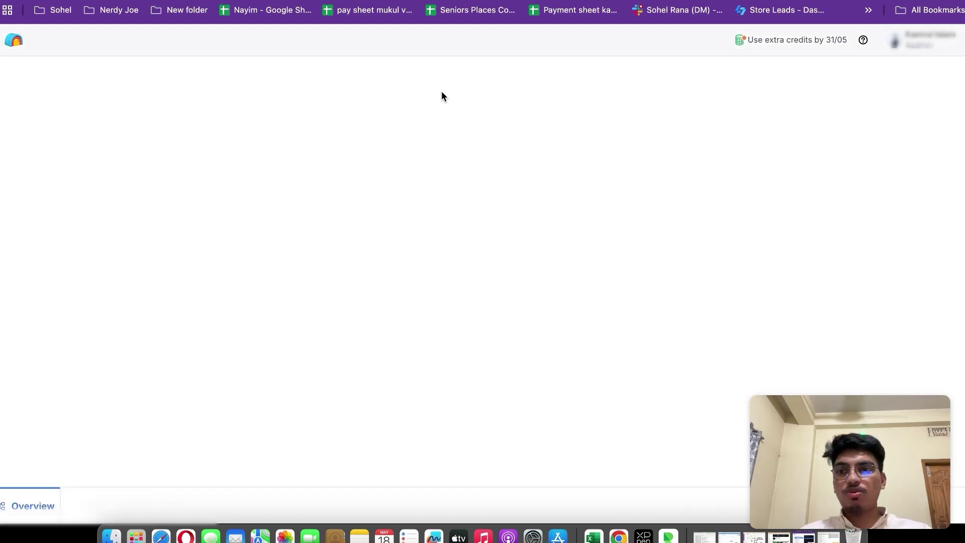
Step: Start adding a Monitor webhook source to the untitled workbook, then close the source and table creation dialogs
{"action": "left_click", "coordinate": [70, 297]}
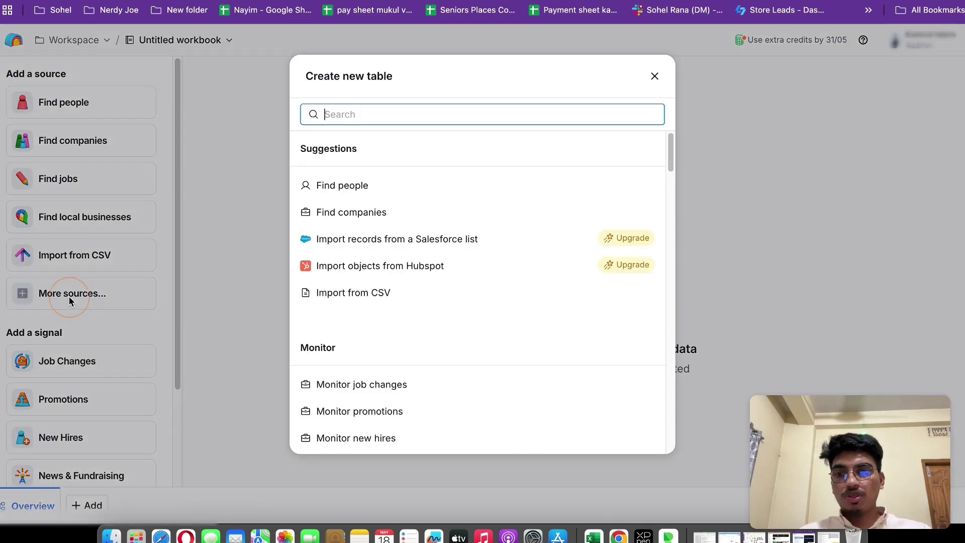
{"action": "scroll", "coordinate": [343, 352], "scroll_direction": "down", "scroll_amount": 5}
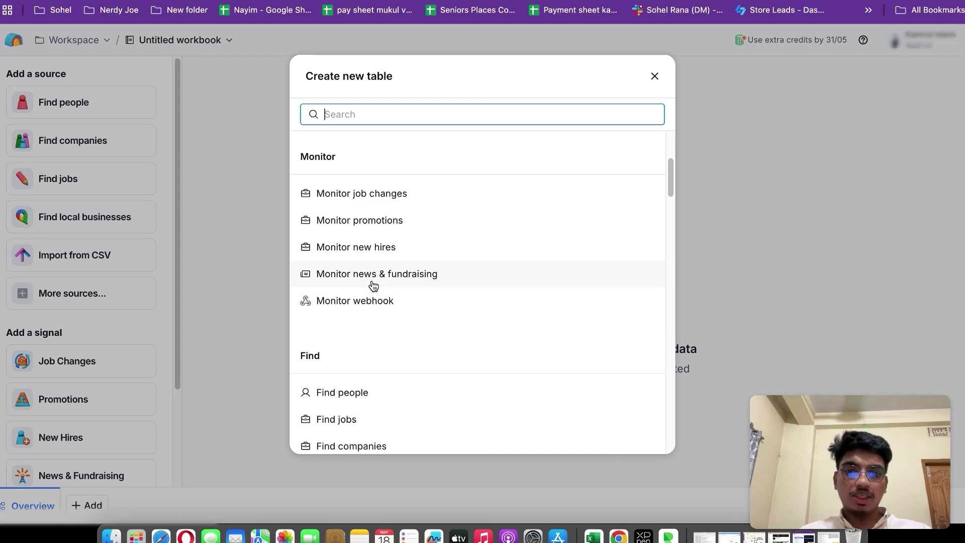
{"action": "left_click", "coordinate": [354, 304]}
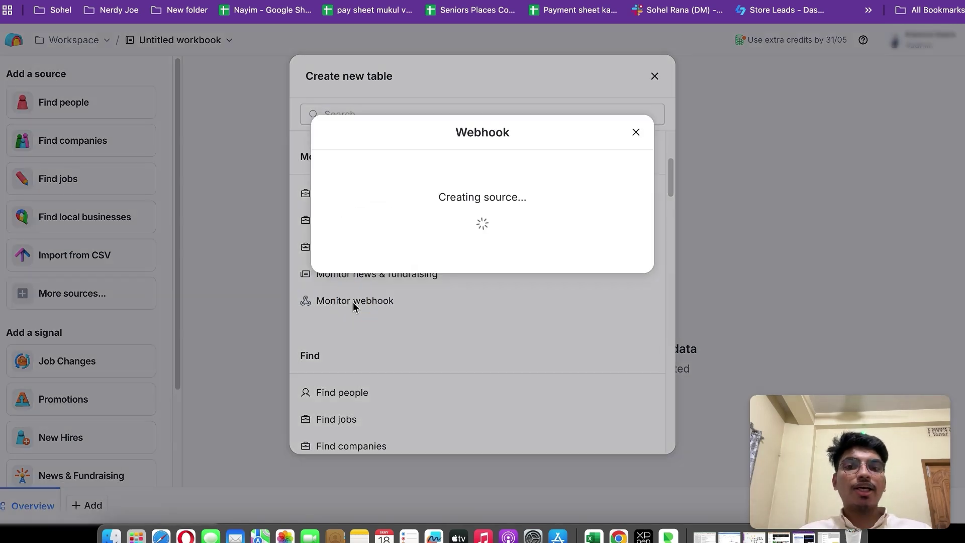
{"action": "left_click", "coordinate": [636, 132]}
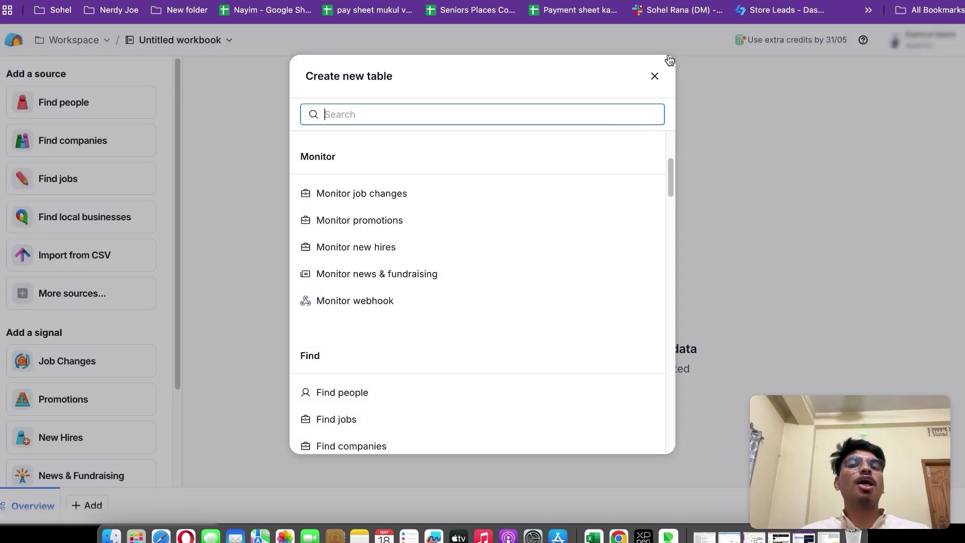
{"action": "left_click", "coordinate": [659, 70]}
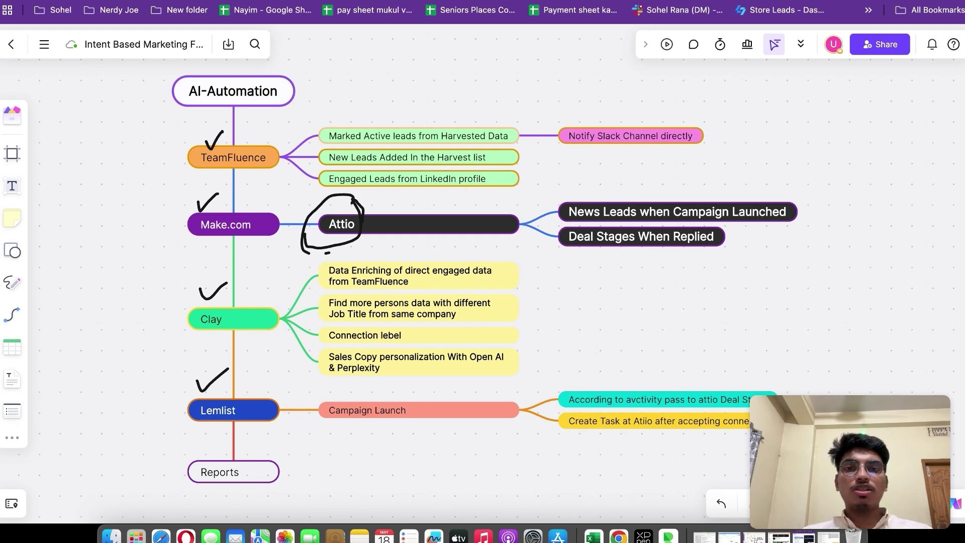
Step: Switch to Attio and look through the Recently Contacted People view of the People records
{"action": "key", "text": "ctrl+Tab"}
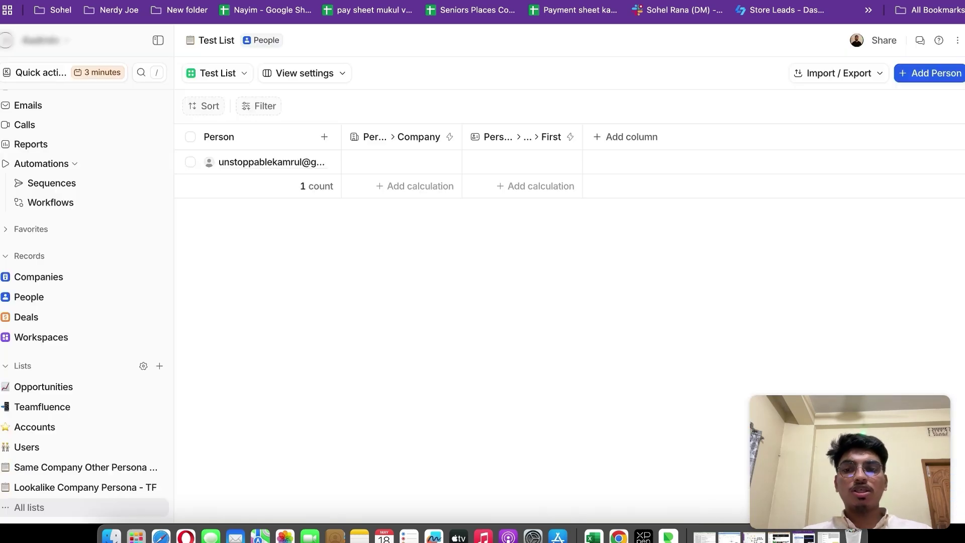
{"action": "left_click", "coordinate": [52, 298]}
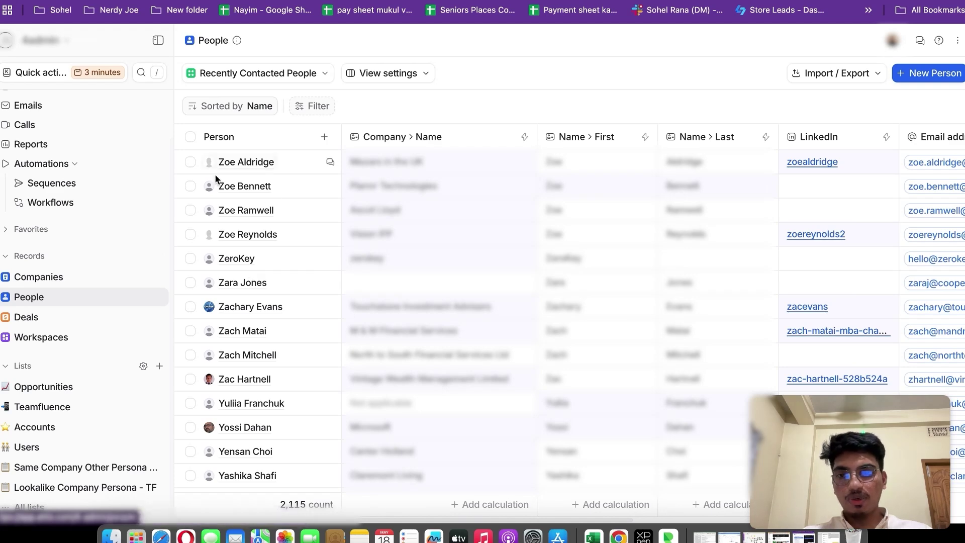
{"action": "scroll", "coordinate": [276, 360], "scroll_direction": "down", "scroll_amount": 5}
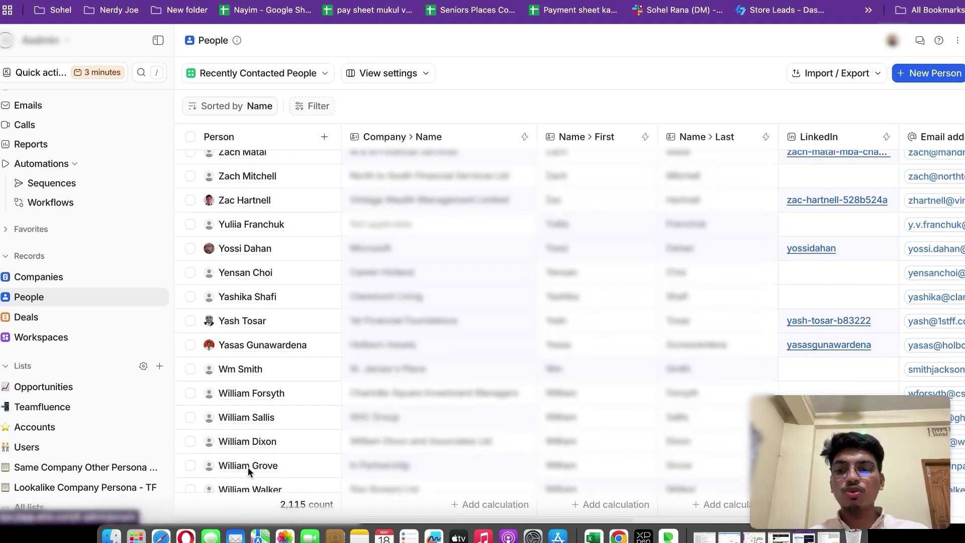
Step: Browse all the Attio lists and open Test List
{"action": "left_click", "coordinate": [30, 506]}
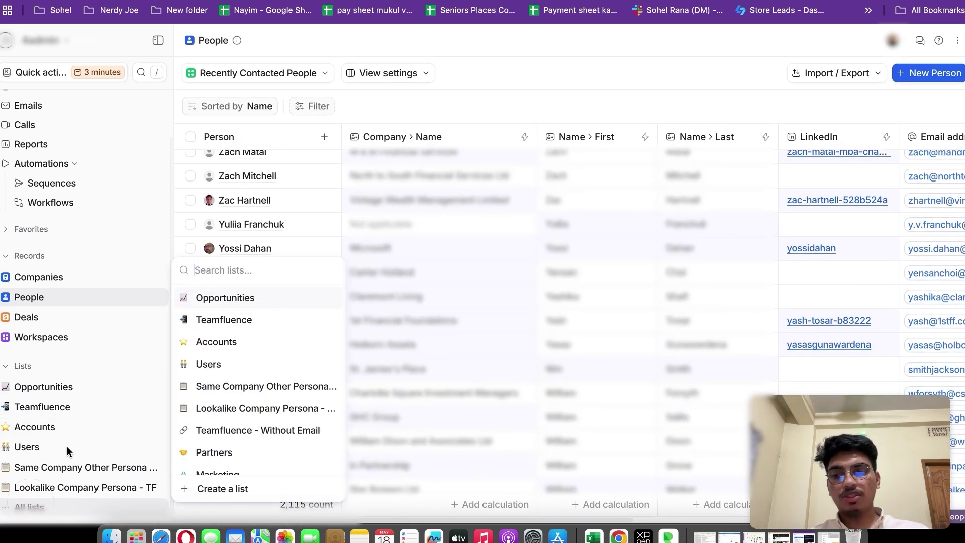
{"action": "scroll", "coordinate": [216, 429], "scroll_direction": "down", "scroll_amount": 2}
{"action": "left_click", "coordinate": [216, 459]}
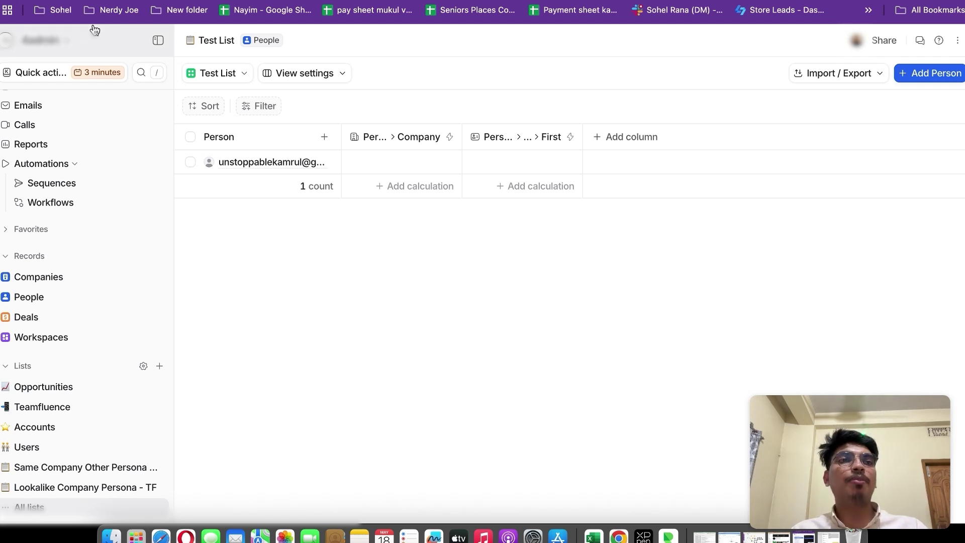
Step: Switch to the Make scenario "Teamfluence - Active > Attio", open its Webhooks trigger and show the webhooks available for selection
{"action": "key", "text": "ctrl+Tab"}
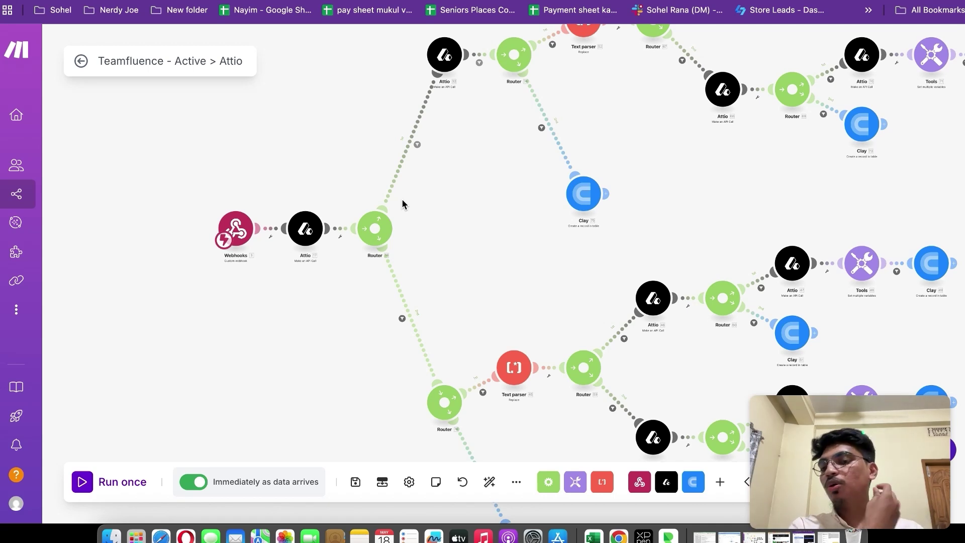
{"action": "left_click", "coordinate": [238, 215]}
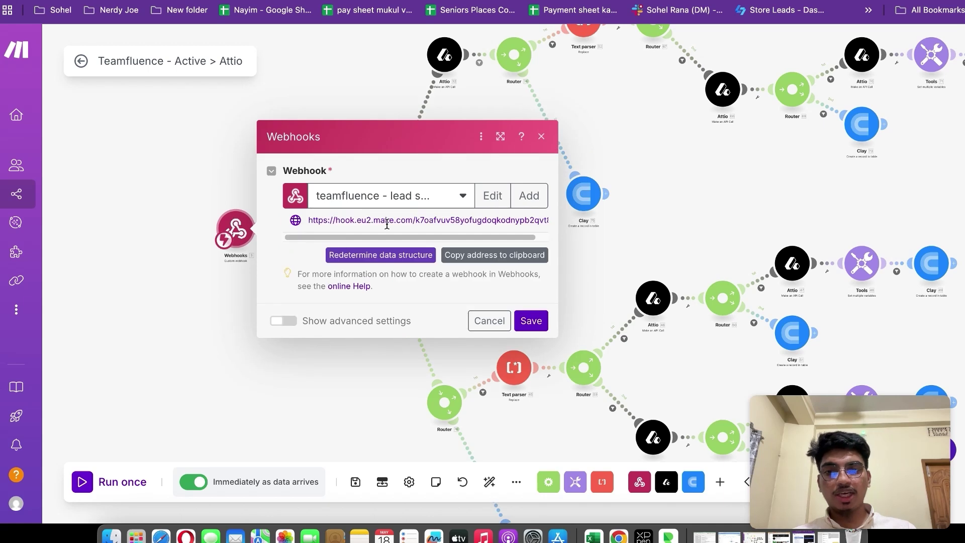
{"action": "left_click", "coordinate": [356, 200]}
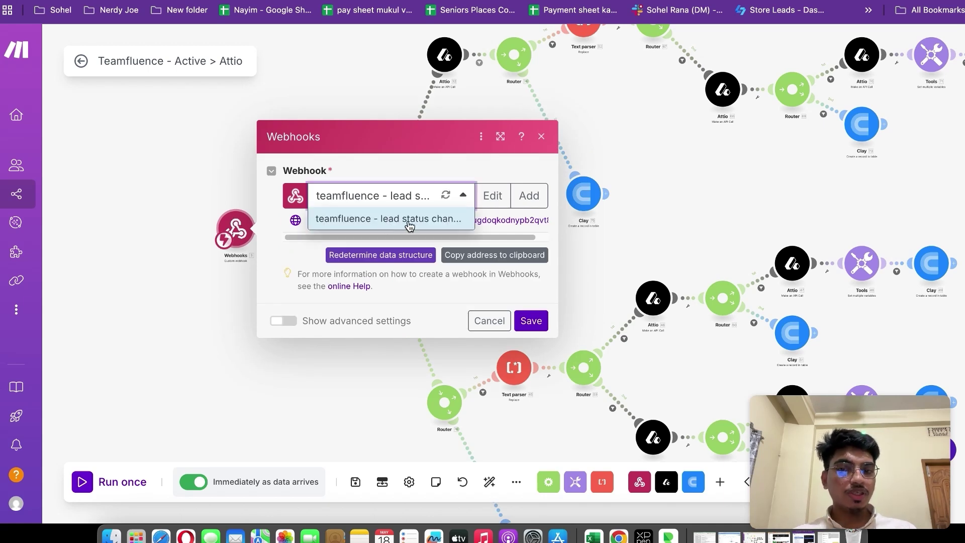
Step: Close the Webhooks trigger settings, open the first Attio API call module and point out its people records query URL
{"action": "left_click", "coordinate": [397, 162]}
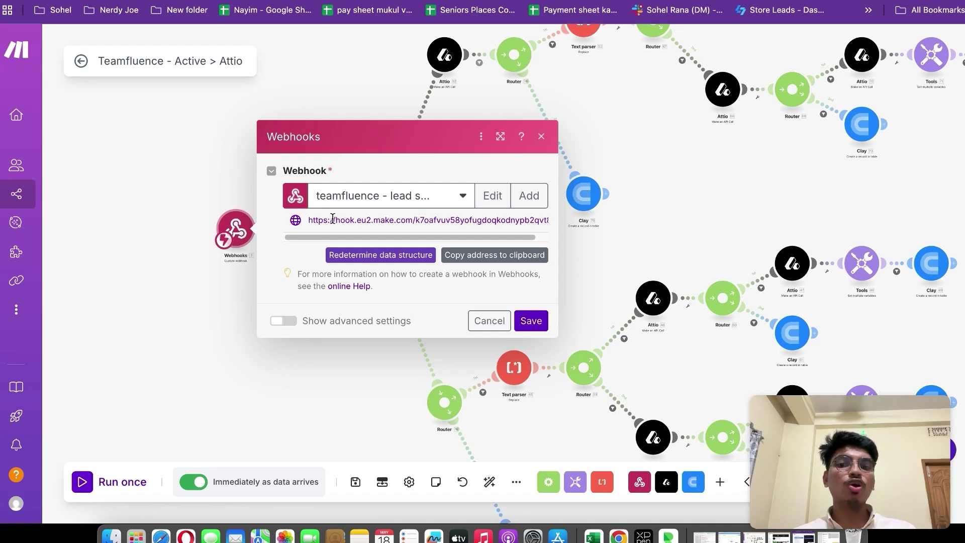
{"action": "left_click", "coordinate": [542, 138]}
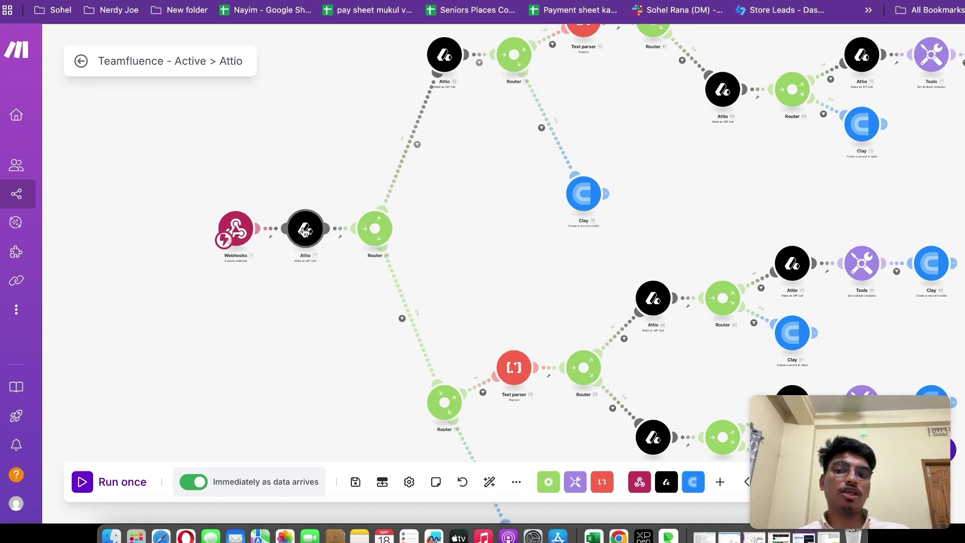
{"action": "left_click", "coordinate": [329, 227]}
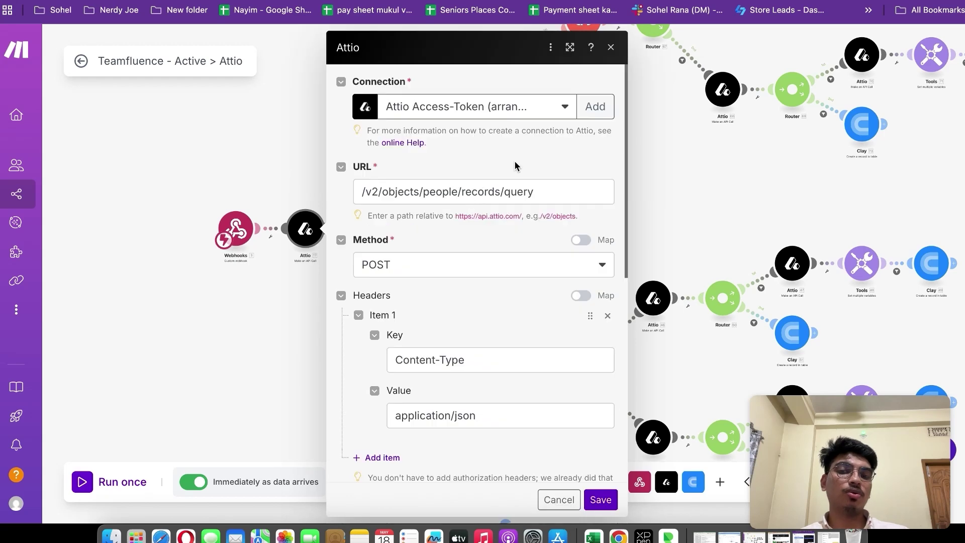
{"action": "double_click", "coordinate": [438, 194]}
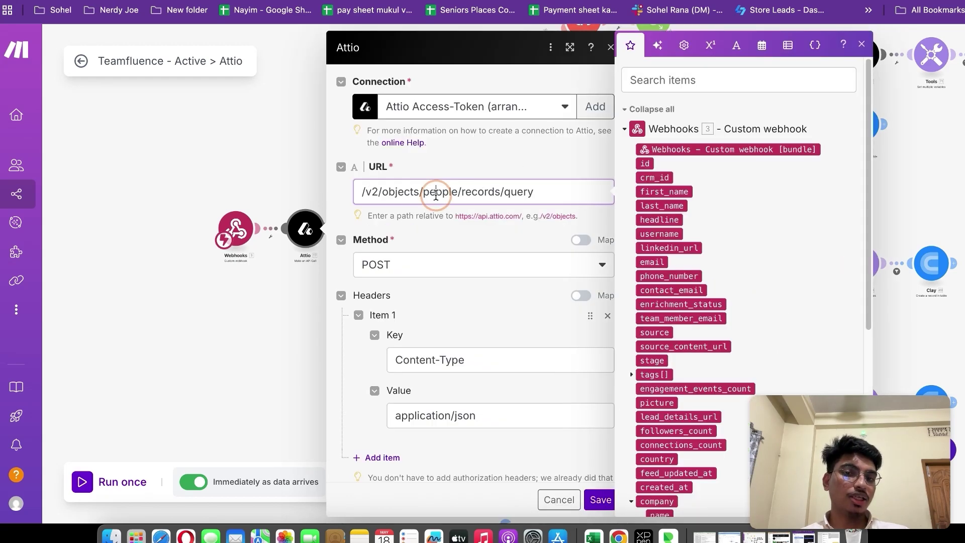
{"action": "left_click", "coordinate": [430, 144]}
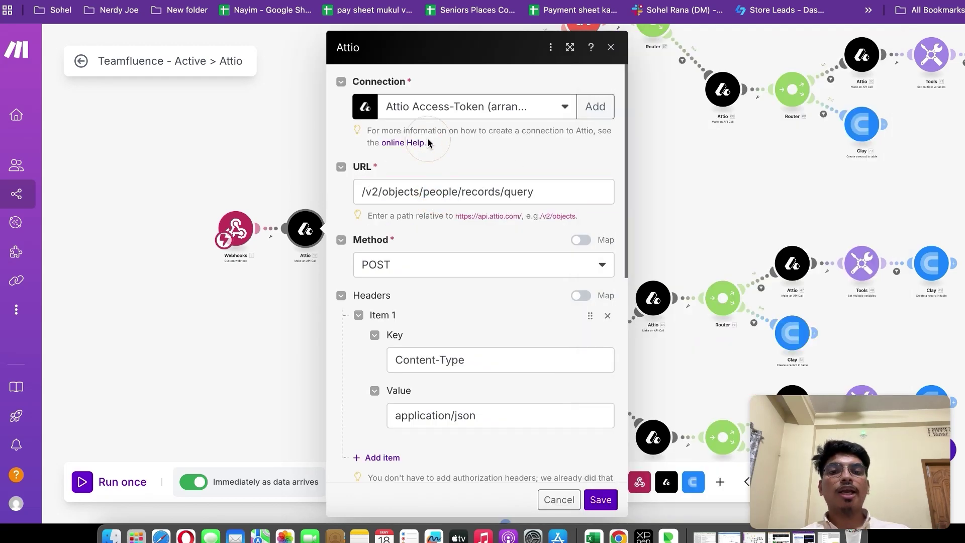
Step: Examine the LinkedIn URL and email filters in the Attio request body, close the module and show the whole scenario
{"action": "scroll", "coordinate": [455, 259], "scroll_direction": "down", "scroll_amount": 6}
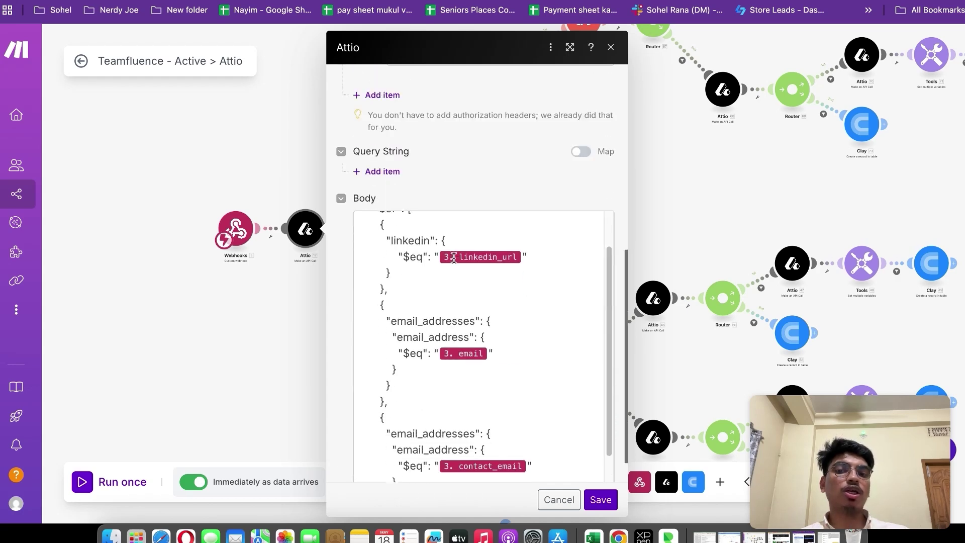
{"action": "scroll", "coordinate": [454, 257], "scroll_direction": "down", "scroll_amount": 2}
{"action": "scroll", "coordinate": [427, 264], "scroll_direction": "up", "scroll_amount": 1}
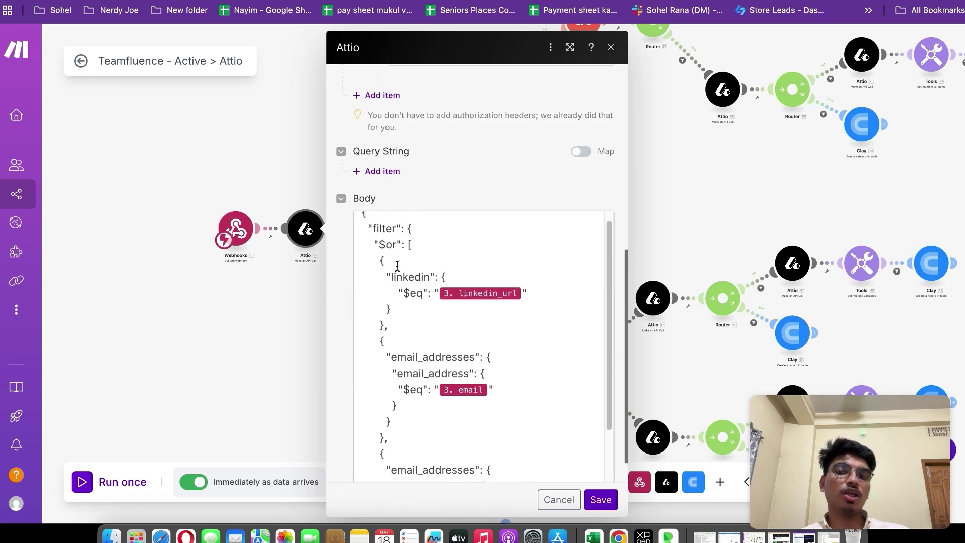
{"action": "scroll", "coordinate": [463, 356], "scroll_direction": "down", "scroll_amount": 3}
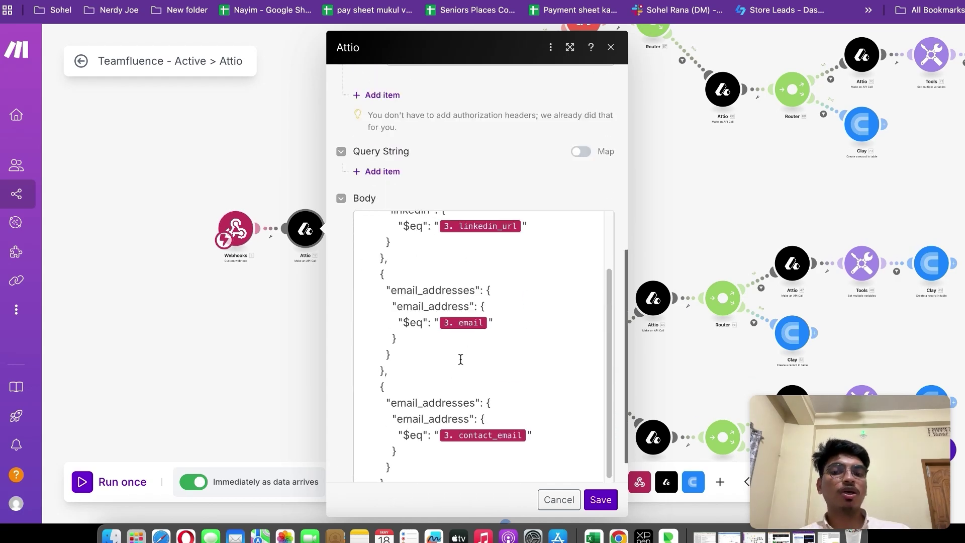
{"action": "scroll", "coordinate": [459, 360], "scroll_direction": "up", "scroll_amount": 4}
{"action": "left_click", "coordinate": [611, 47]}
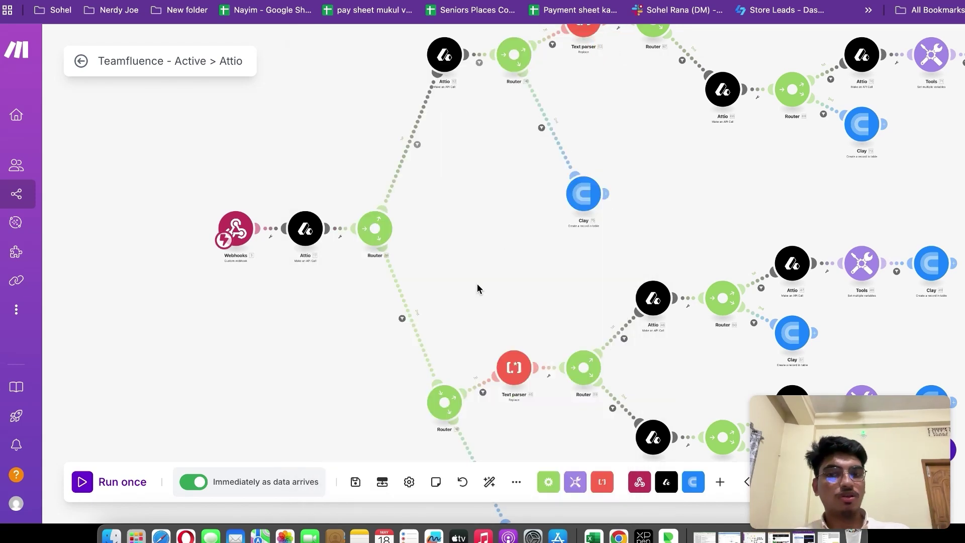
{"action": "scroll", "coordinate": [485, 226], "scroll_direction": "up", "scroll_amount": 5}
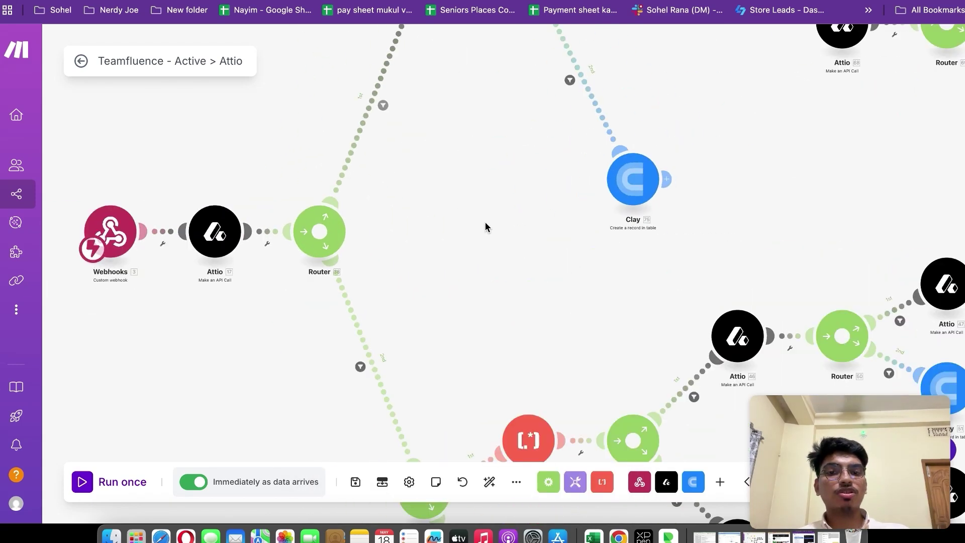
{"action": "scroll", "coordinate": [484, 224], "scroll_direction": "down", "scroll_amount": 3}
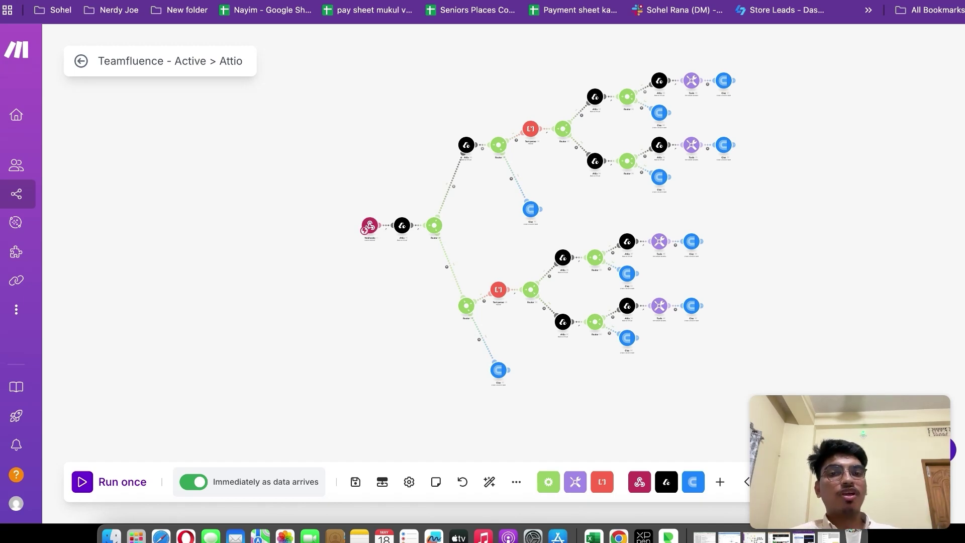
Step: Switch to the Clay website, open its pricing page and show the plans with monthly billing
{"action": "key", "text": "ctrl+Tab"}
{"action": "left_click", "coordinate": [661, 48]}
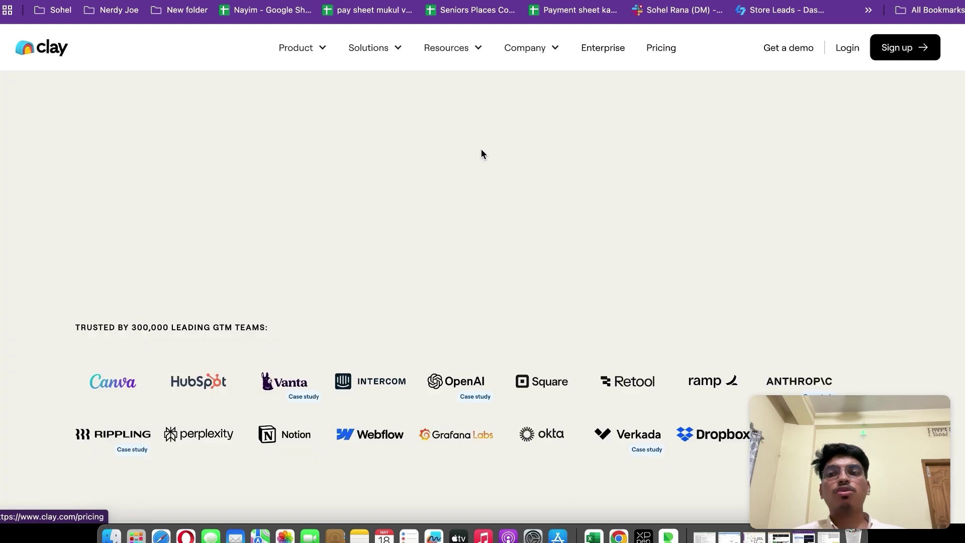
{"action": "scroll", "coordinate": [481, 153], "scroll_direction": "down", "scroll_amount": 5}
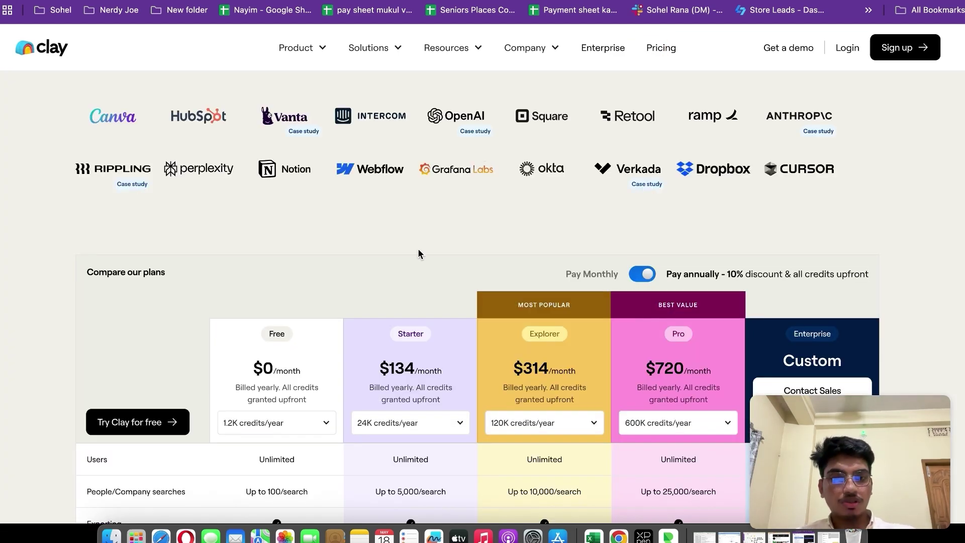
{"action": "scroll", "coordinate": [419, 251], "scroll_direction": "down", "scroll_amount": 1}
{"action": "left_click", "coordinate": [645, 224]}
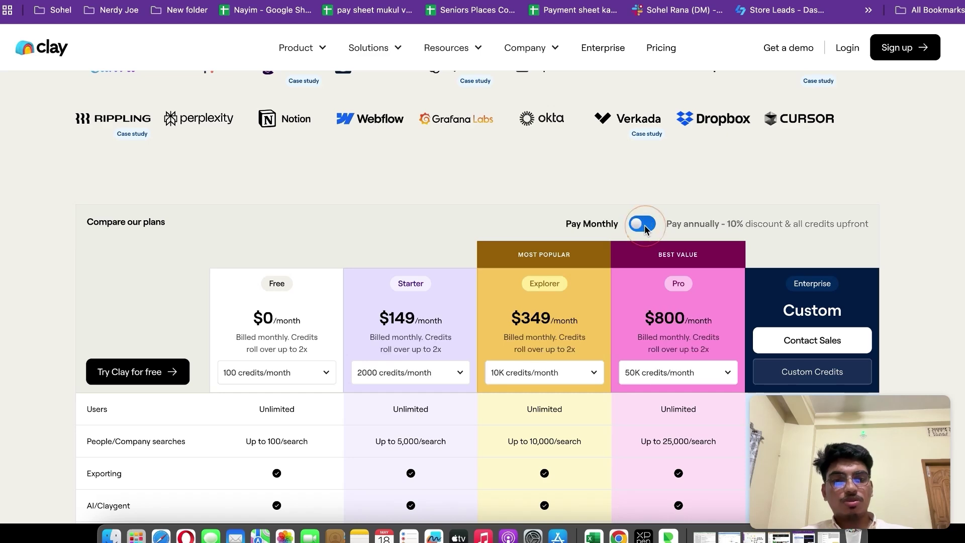
Step: Compare webhook and HTTP API availability across the Clay plans and highlight the Explorer plan's monthly price
{"action": "scroll", "coordinate": [515, 250], "scroll_direction": "down", "scroll_amount": 3}
{"action": "scroll", "coordinate": [517, 302], "scroll_direction": "down", "scroll_amount": 6}
{"action": "scroll", "coordinate": [518, 305], "scroll_direction": "up", "scroll_amount": 1}
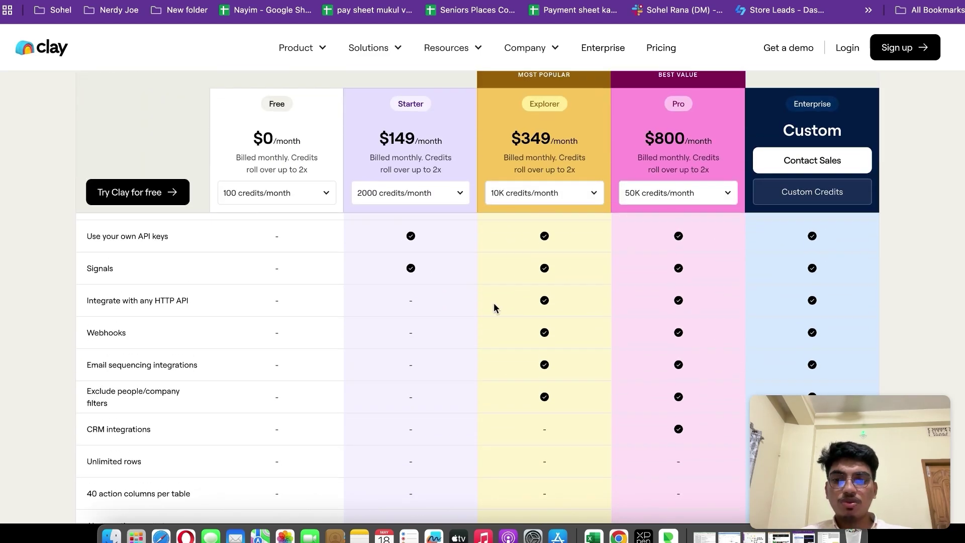
{"action": "double_click", "coordinate": [524, 142]}
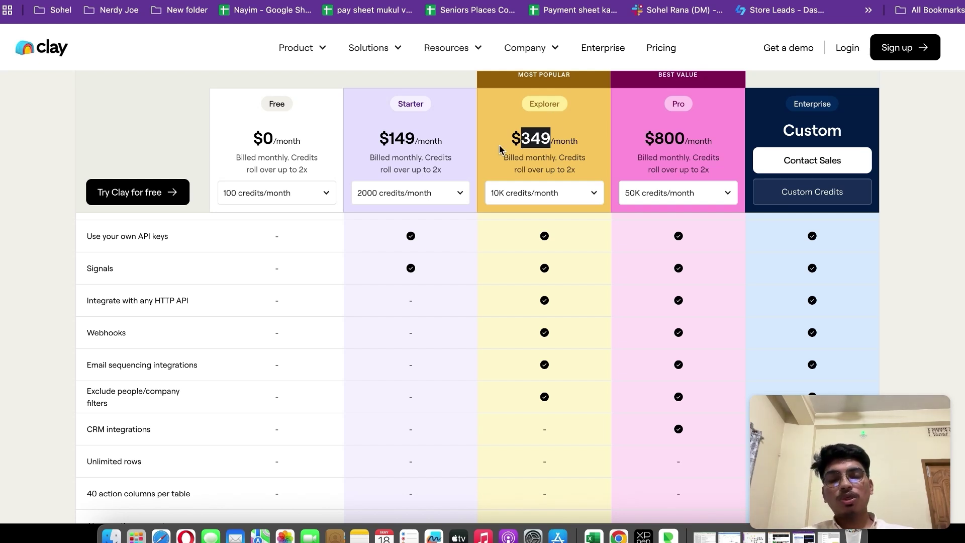
{"action": "scroll", "coordinate": [509, 147], "scroll_direction": "up", "scroll_amount": 2}
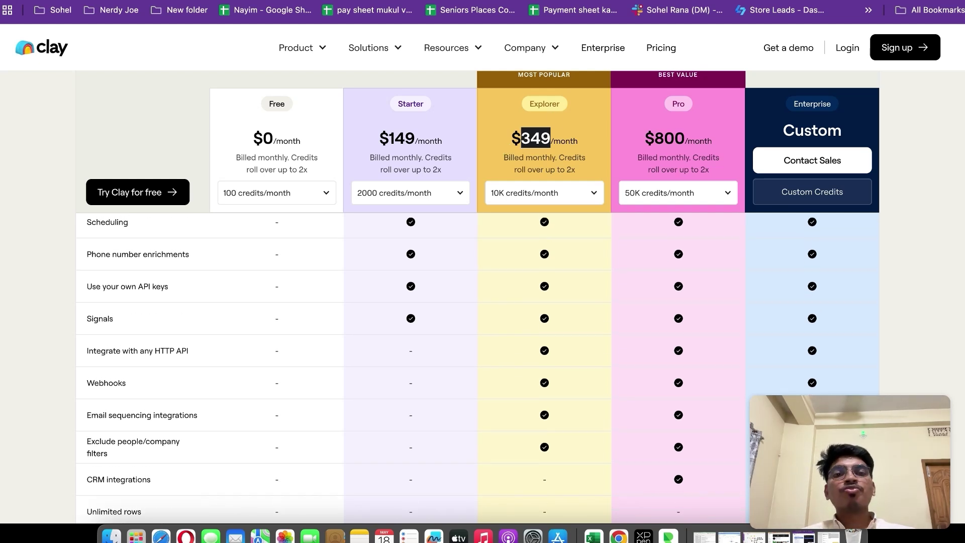
Step: Switch back to the Make scenario and review the column mappings of the upper branch's standalone Clay "Create a record in table" module
{"action": "key", "text": "ctrl+Tab"}
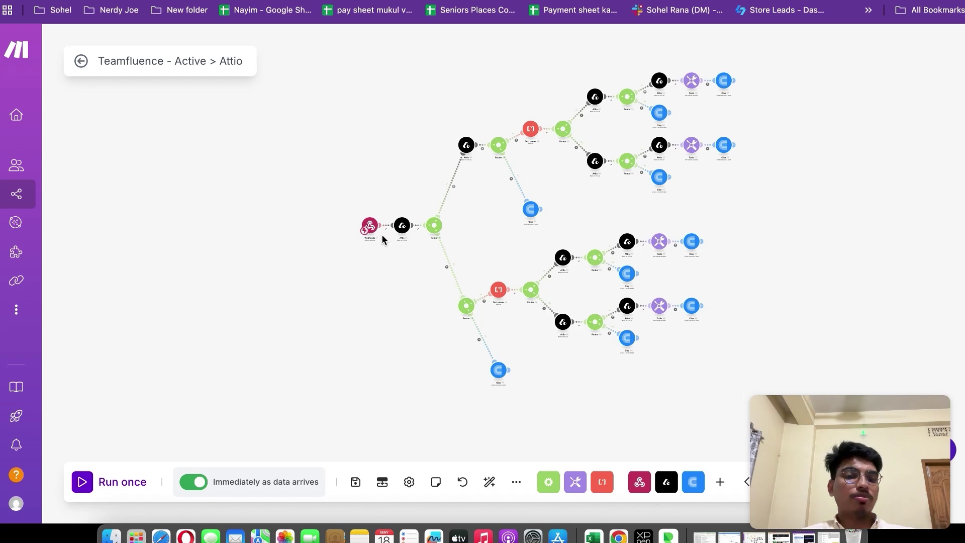
{"action": "scroll", "coordinate": [531, 215], "scroll_direction": "up", "scroll_amount": 5}
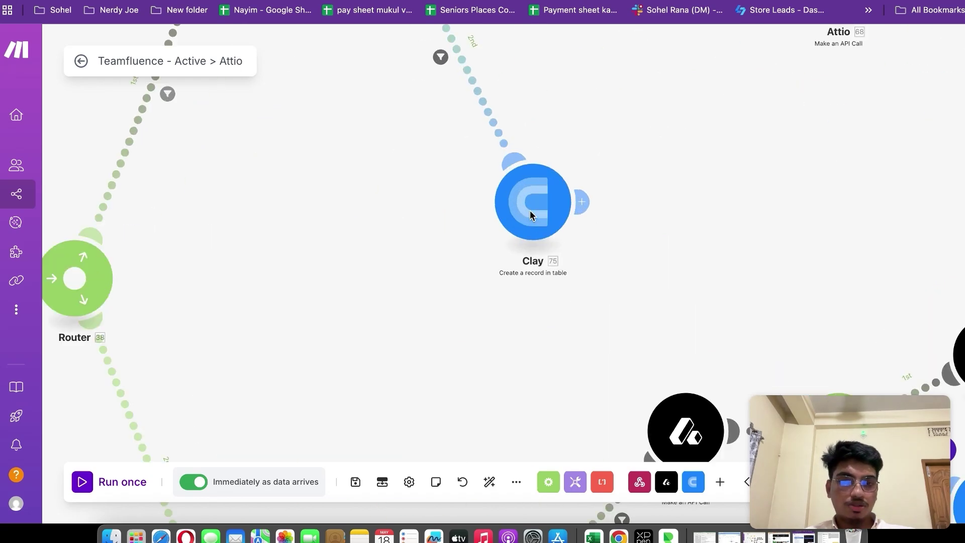
{"action": "scroll", "coordinate": [515, 220], "scroll_direction": "down", "scroll_amount": 8}
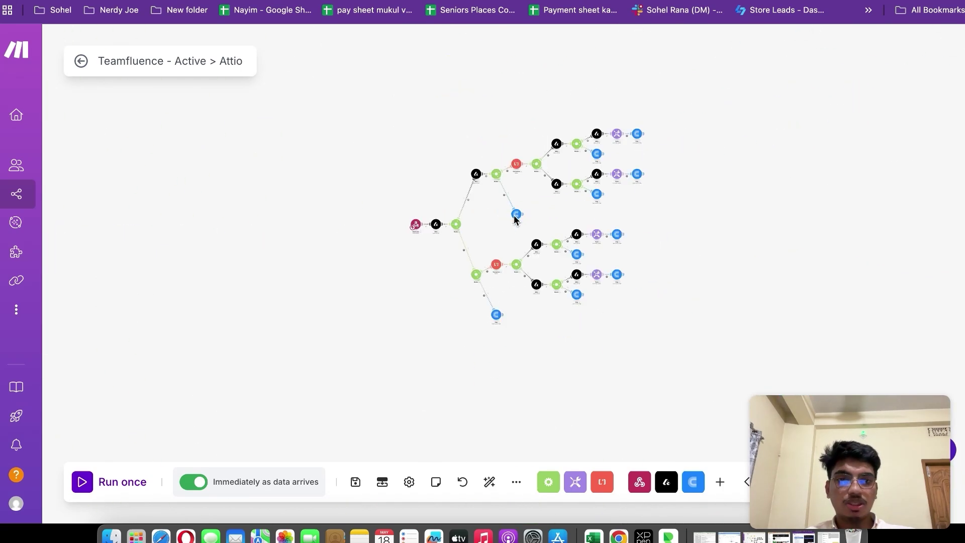
{"action": "left_click", "coordinate": [517, 216]}
{"action": "scroll", "coordinate": [547, 216], "scroll_direction": "down", "scroll_amount": 15}
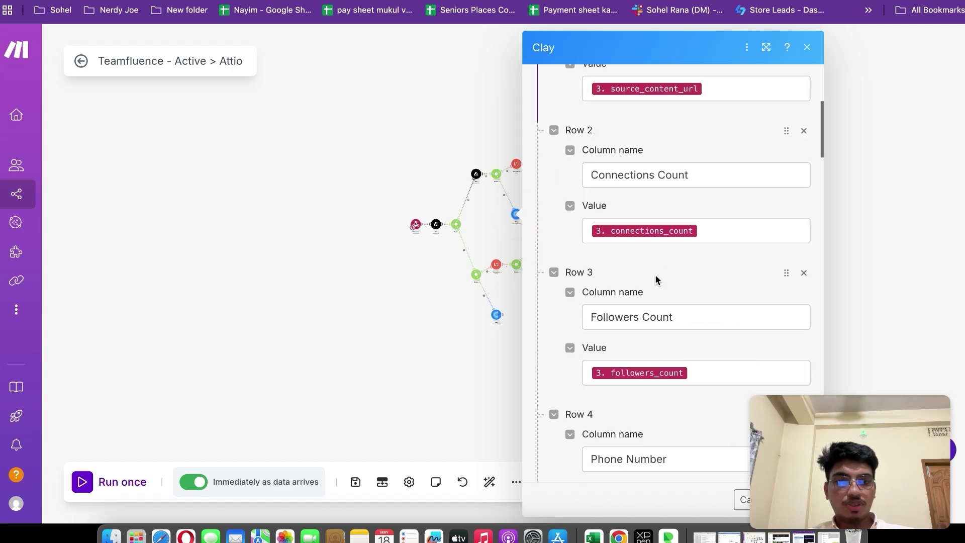
{"action": "scroll", "coordinate": [656, 275], "scroll_direction": "down", "scroll_amount": 7}
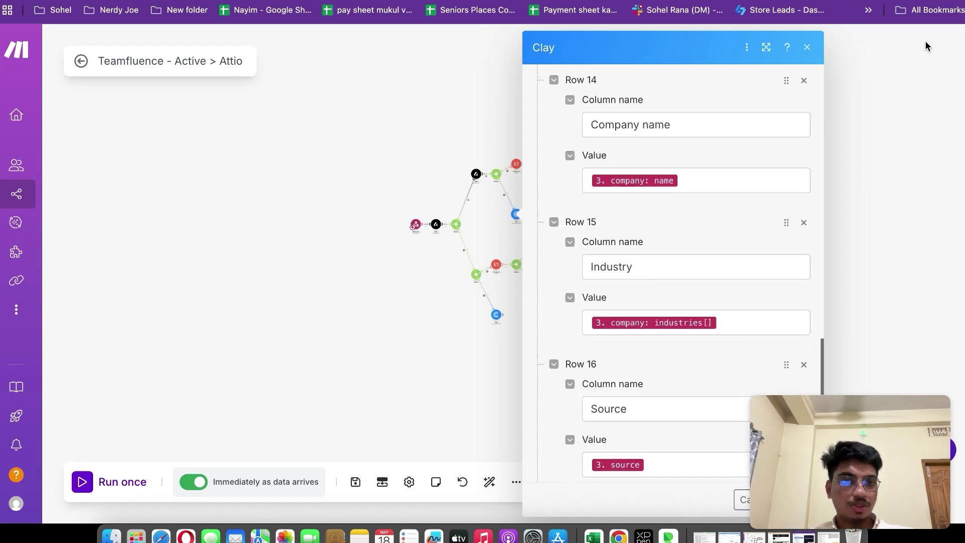
{"action": "left_click", "coordinate": [807, 47]}
Step: Check the Webhooks trigger again and browse the webhook fields available for mapping in the first Attio module
{"action": "left_click", "coordinate": [416, 224]}
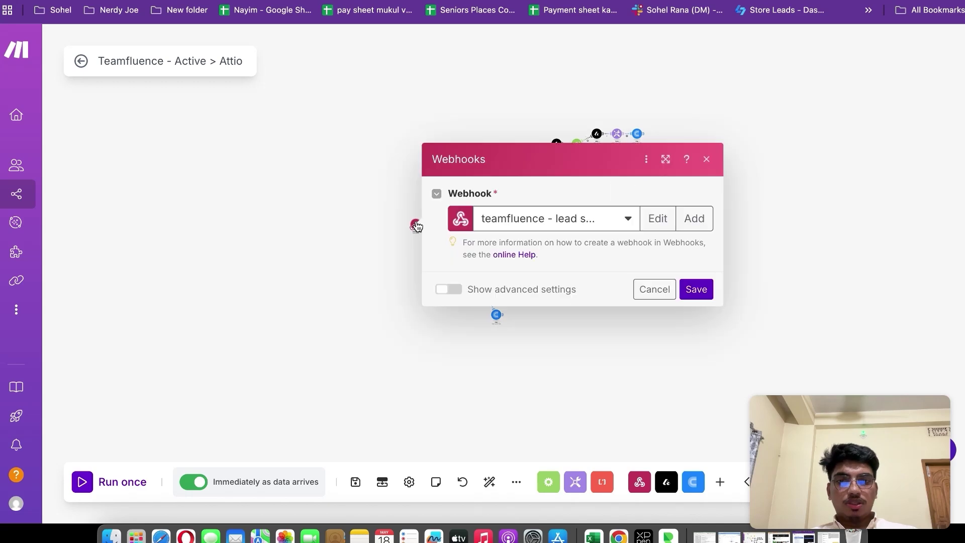
{"action": "left_click", "coordinate": [274, 250]}
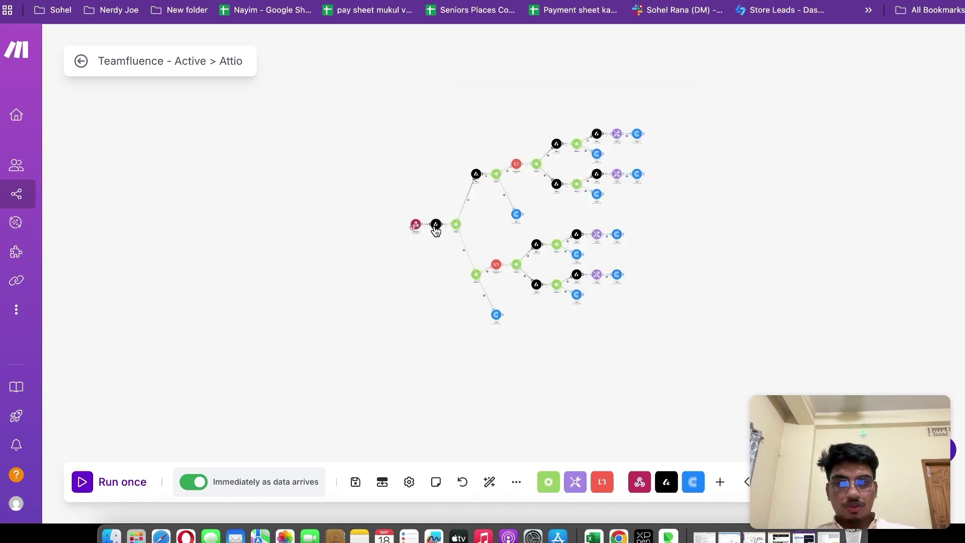
{"action": "left_click", "coordinate": [435, 225]}
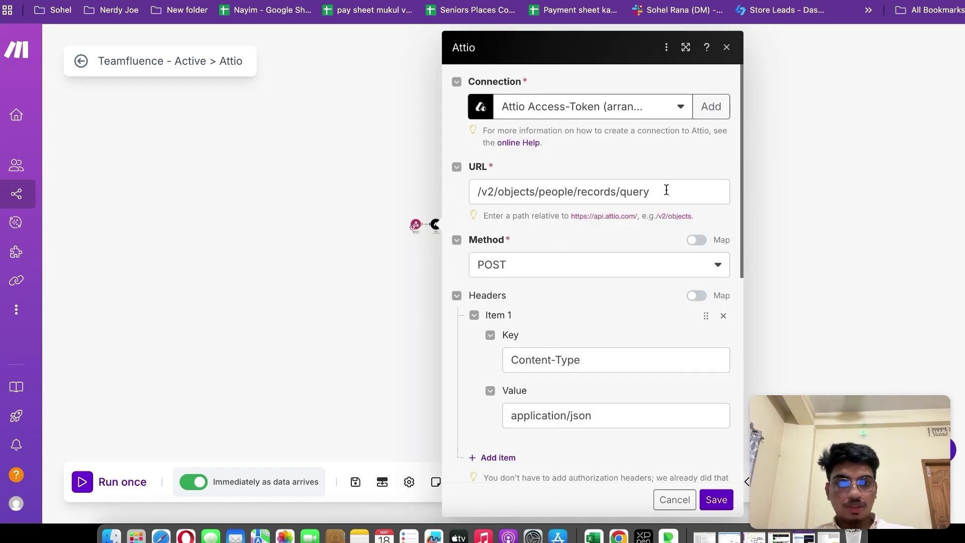
{"action": "left_click", "coordinate": [666, 190]}
{"action": "scroll", "coordinate": [226, 167], "scroll_direction": "down", "scroll_amount": 5}
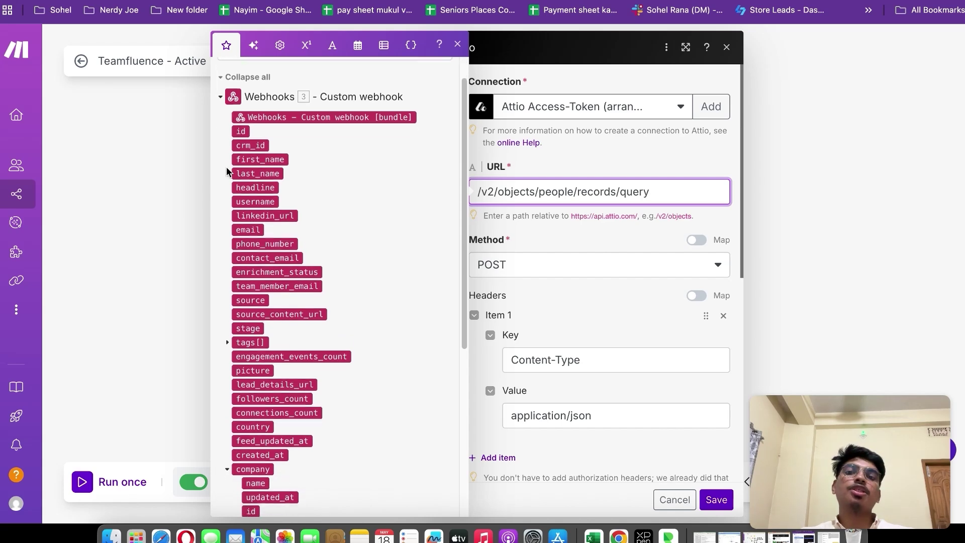
{"action": "scroll", "coordinate": [226, 167], "scroll_direction": "up", "scroll_amount": 5}
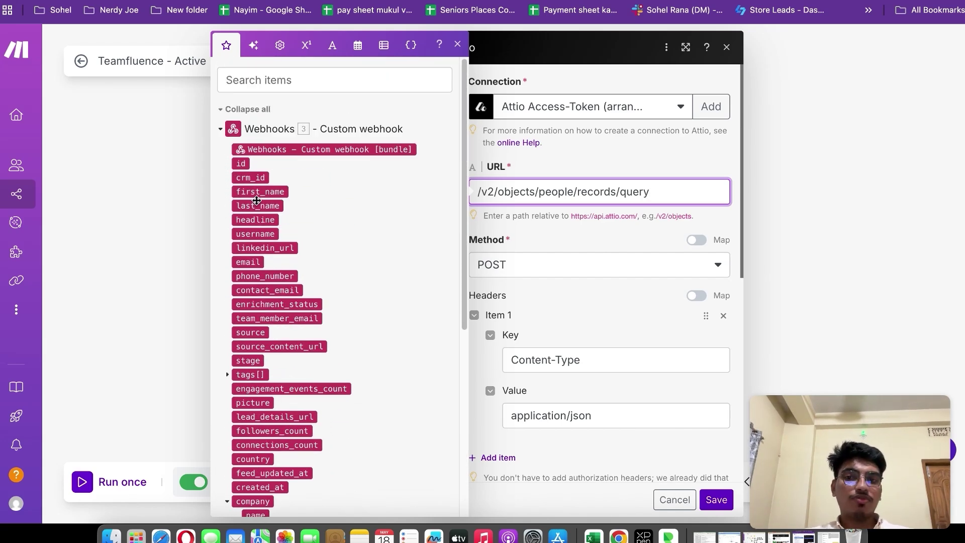
{"action": "scroll", "coordinate": [245, 308], "scroll_direction": "down", "scroll_amount": 3}
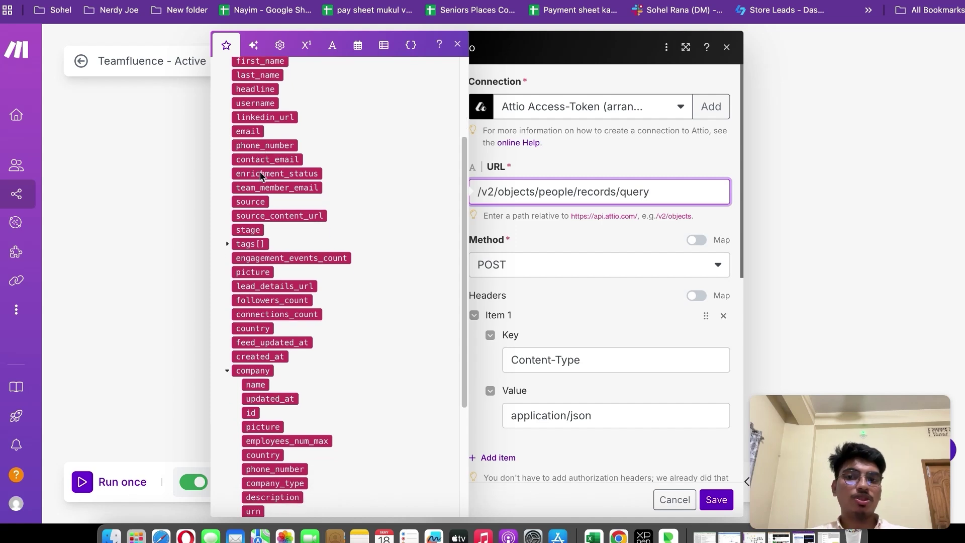
{"action": "left_click", "coordinate": [802, 93]}
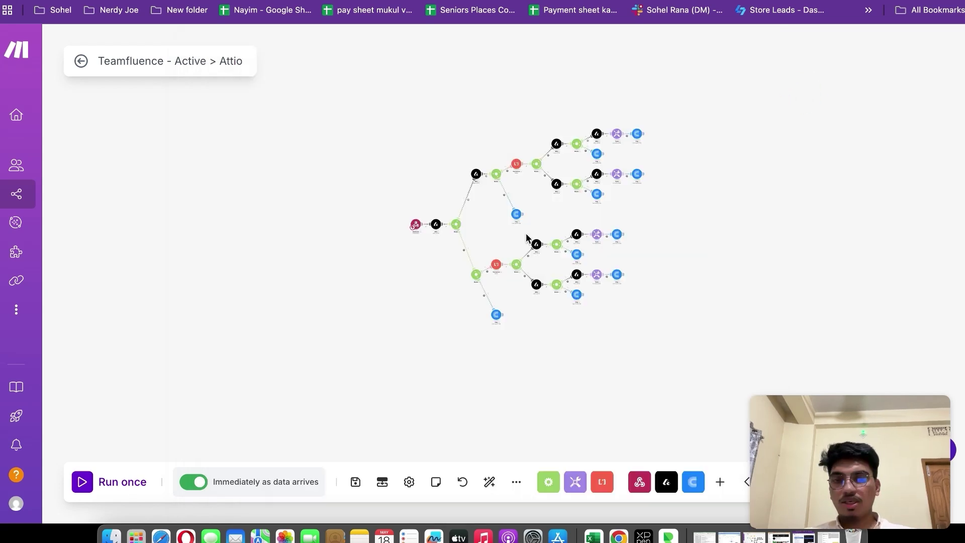
Step: Switch to Clay, open the TeamFluence Engaged Data table in the TeamFluence Active Contacts workbook and show the first row's webhook details
{"action": "key", "text": "ctrl+Tab"}
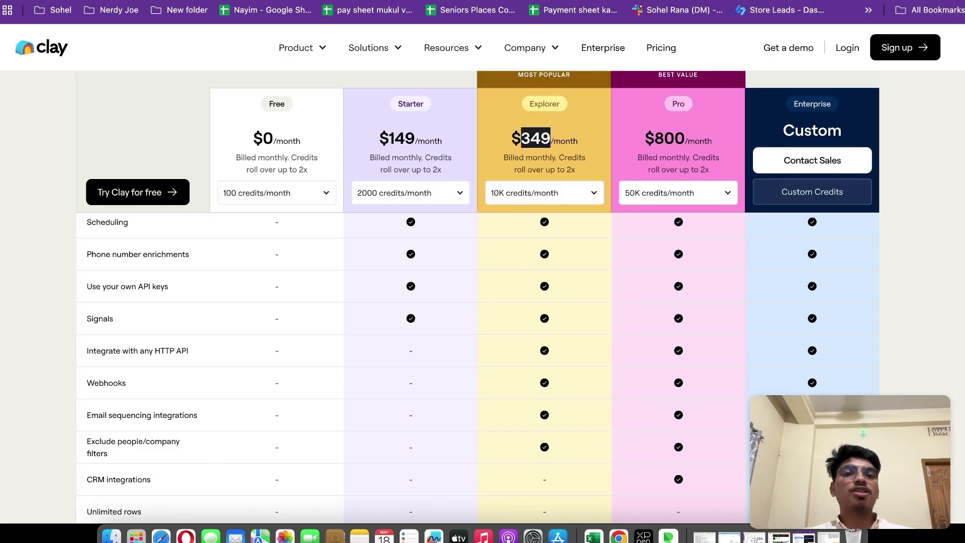
{"action": "key", "text": "ctrl+Tab"}
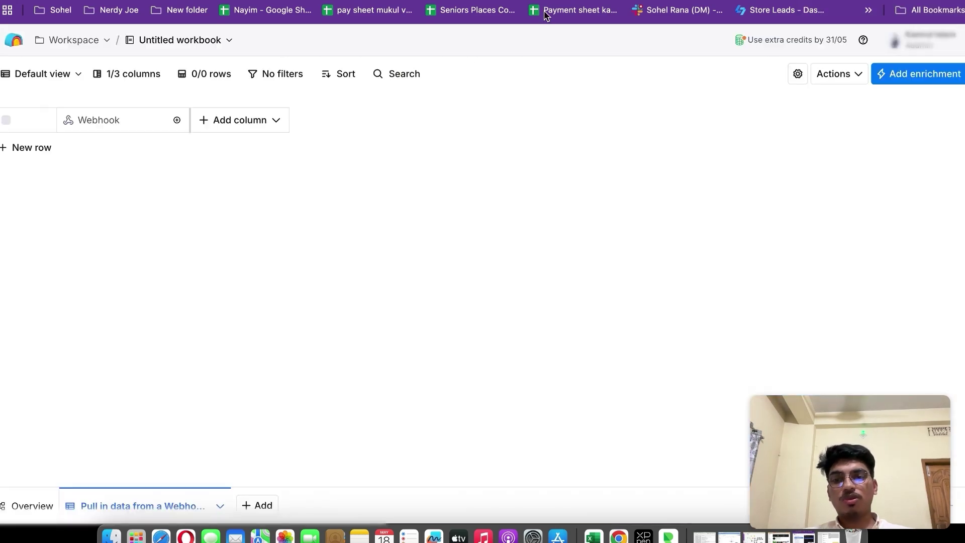
{"action": "left_click", "coordinate": [16, 40]}
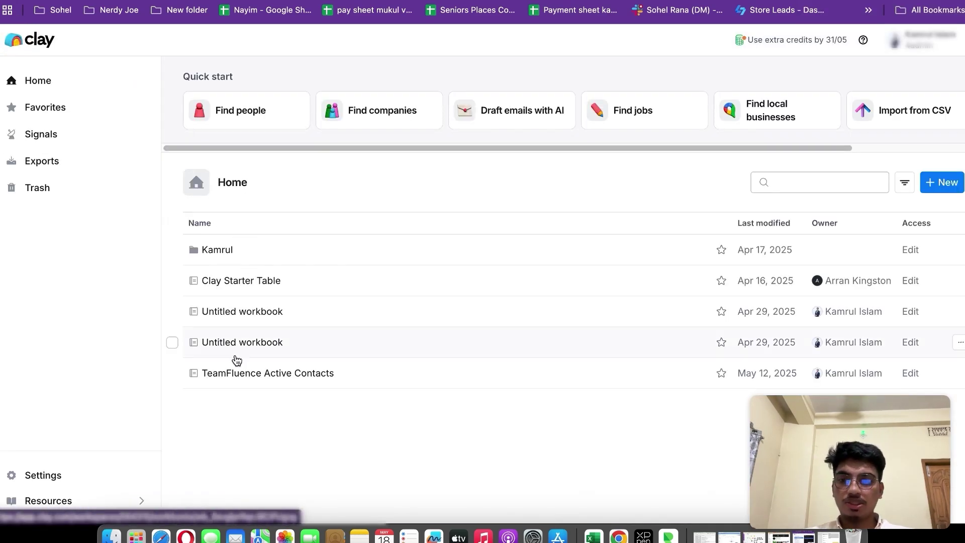
{"action": "left_click", "coordinate": [241, 372]}
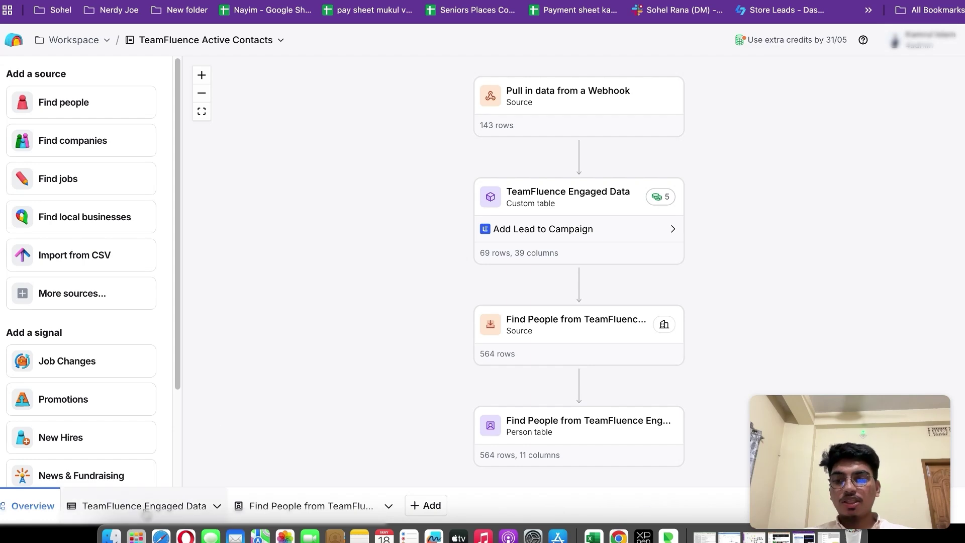
{"action": "left_click", "coordinate": [144, 506]}
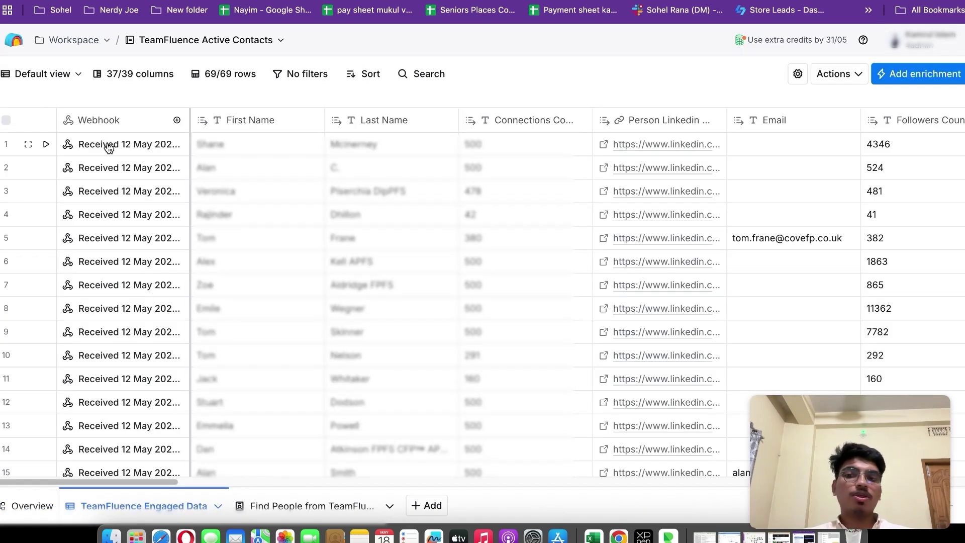
{"action": "left_click", "coordinate": [97, 145]}
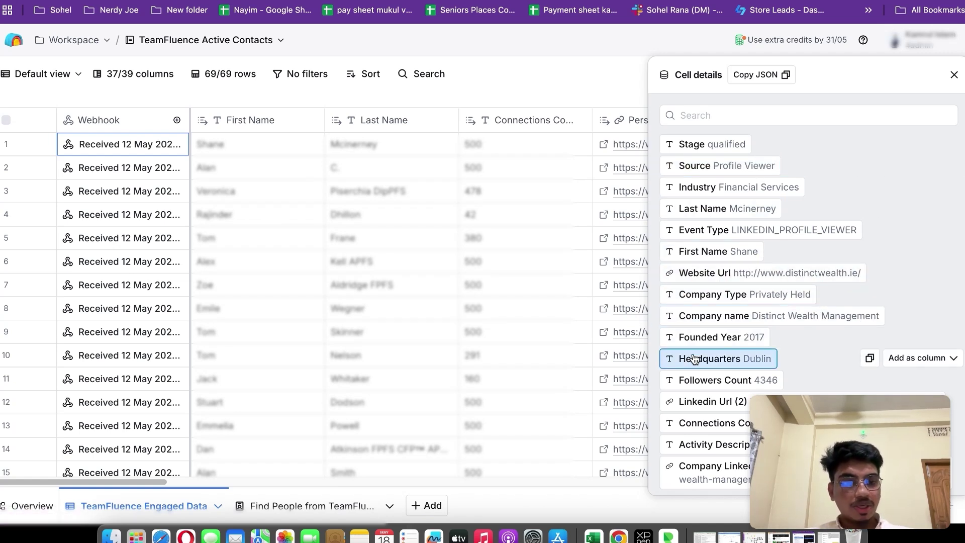
Step: Close the webhook cell details and review the engaged data columns from First Name through Full Name, highlighting the second row's Stage to Full Name cells
{"action": "left_click", "coordinate": [954, 76]}
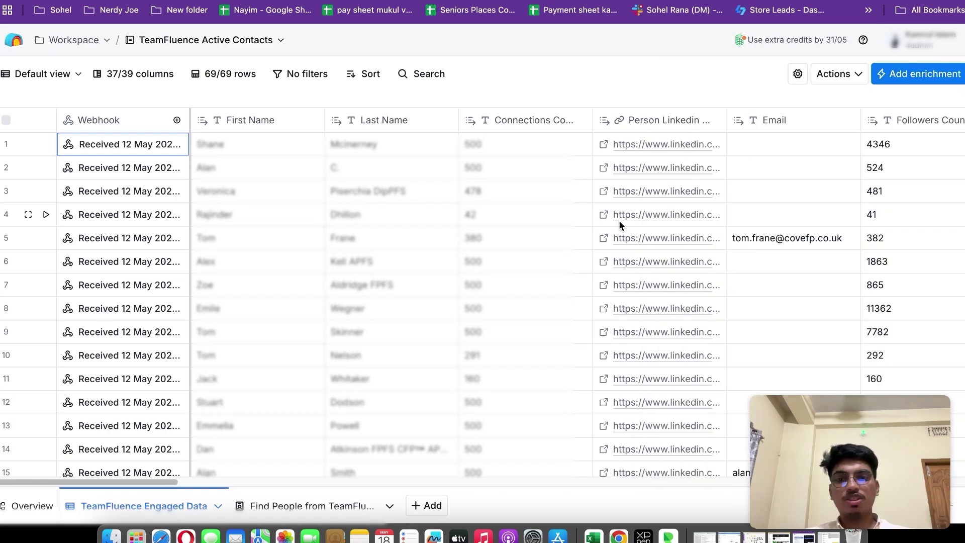
{"action": "scroll", "coordinate": [620, 221], "scroll_direction": "right", "scroll_amount": 10}
{"action": "scroll", "coordinate": [619, 221], "scroll_direction": "right", "scroll_amount": 15}
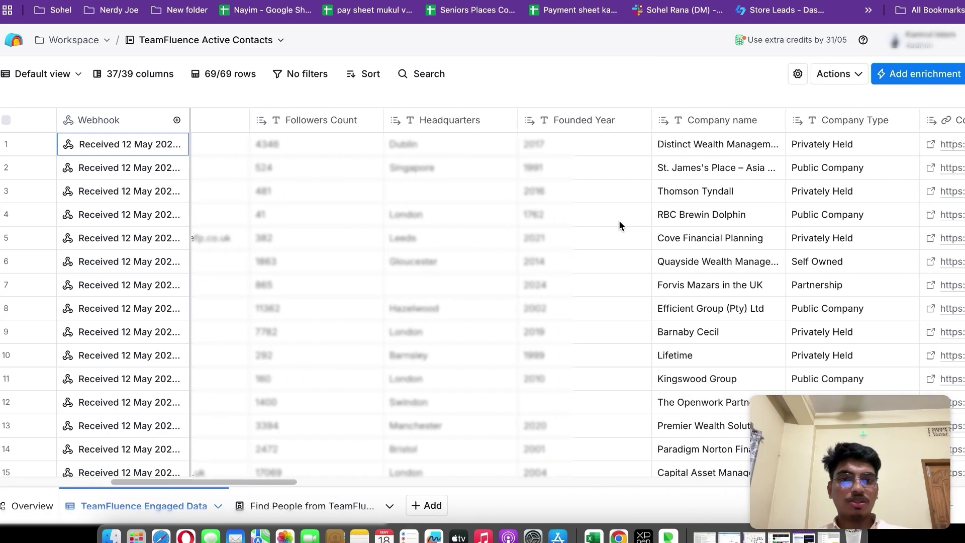
{"action": "scroll", "coordinate": [620, 220], "scroll_direction": "right", "scroll_amount": 12}
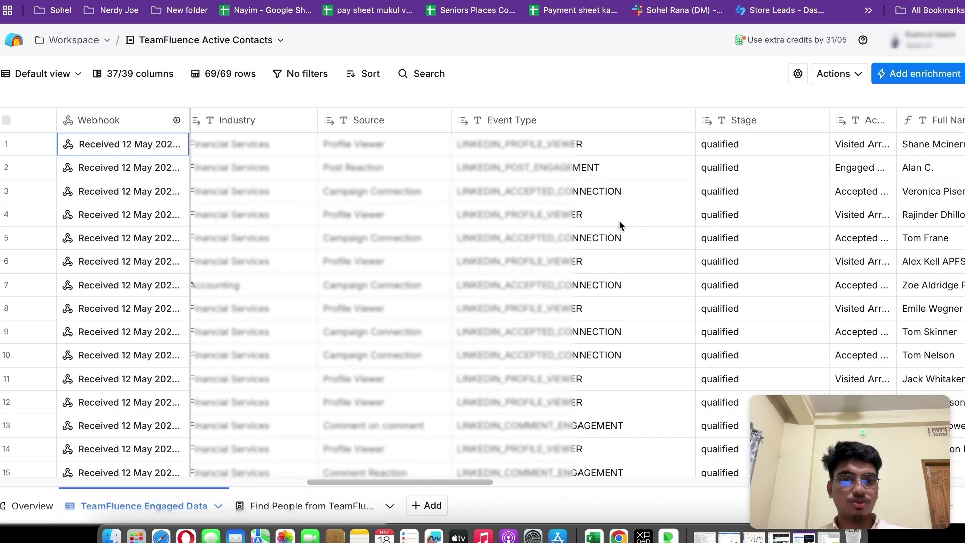
{"action": "scroll", "coordinate": [620, 221], "scroll_direction": "right", "scroll_amount": 5}
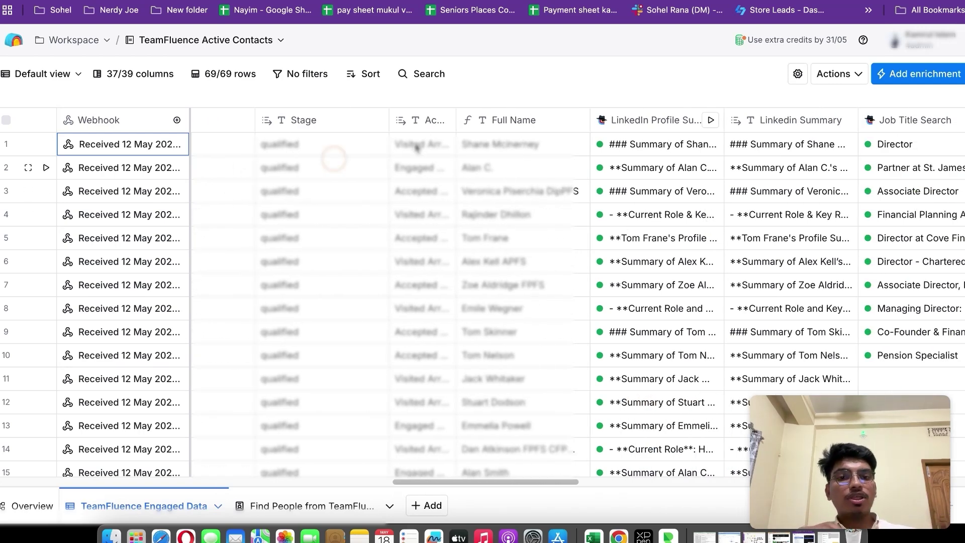
{"action": "left_click_drag", "start_coordinate": [256, 176], "coordinate": [492, 151]}
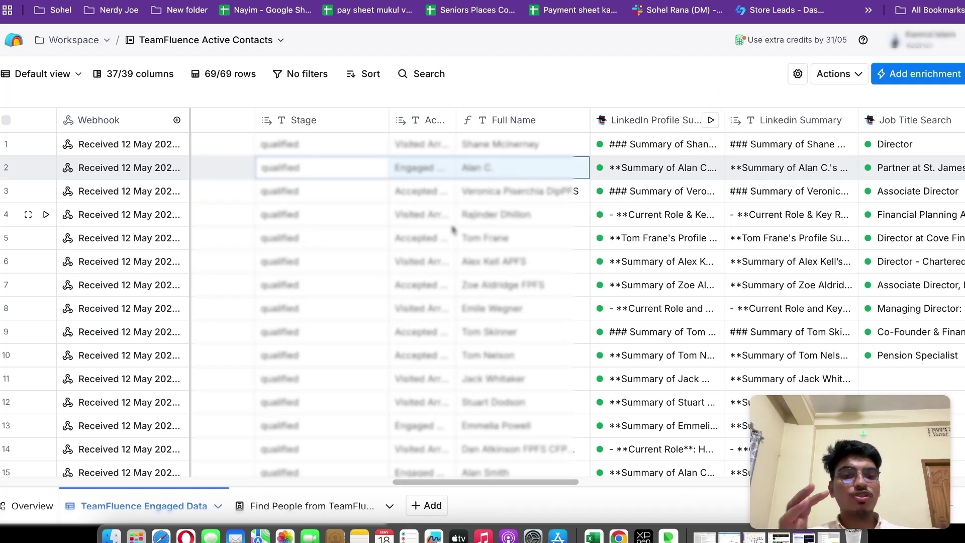
Step: Open the LinkedIn Profile Summary column's configuration and review its model, full prompt, linked URL inputs, output fields and run settings
{"action": "left_click", "coordinate": [652, 121]}
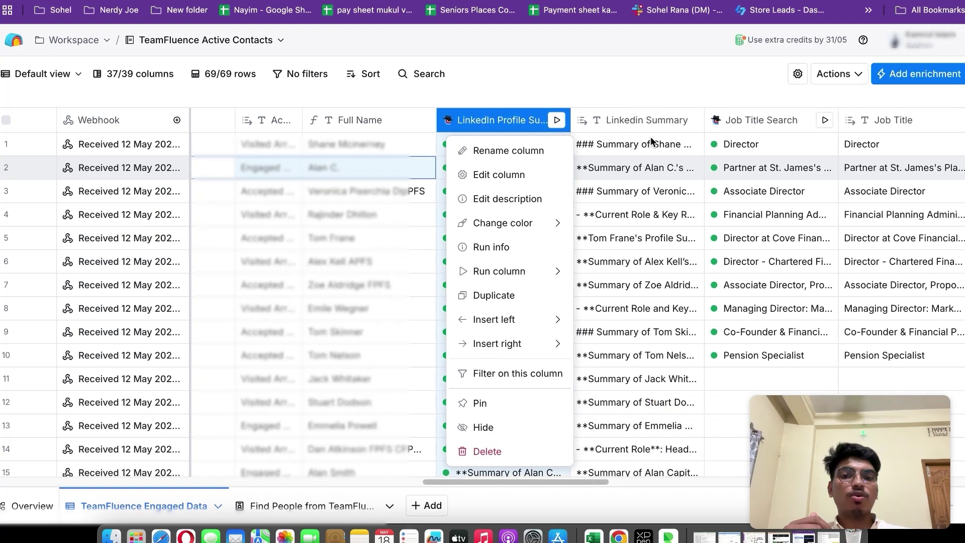
{"action": "left_click", "coordinate": [474, 174]}
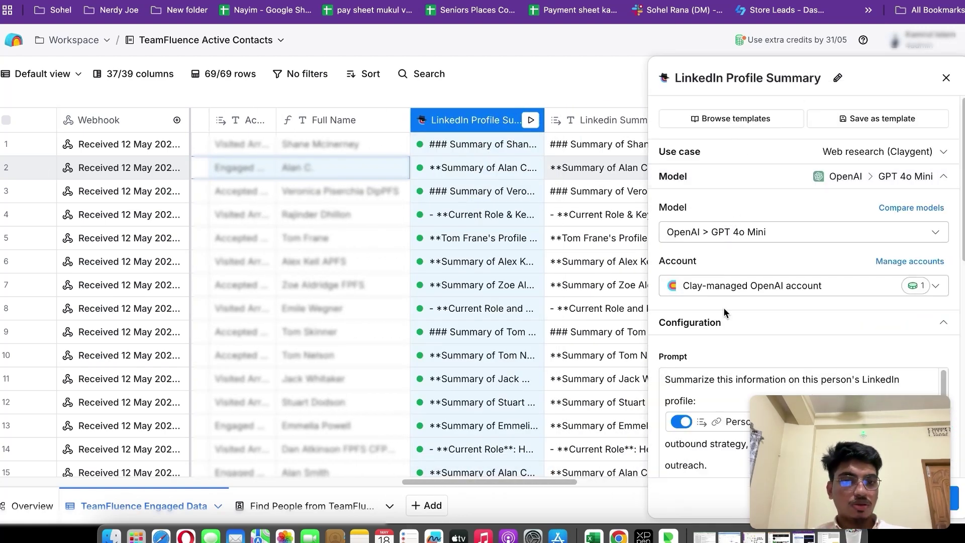
{"action": "scroll", "coordinate": [723, 306], "scroll_direction": "down", "scroll_amount": 5}
{"action": "scroll", "coordinate": [723, 307], "scroll_direction": "down", "scroll_amount": 3}
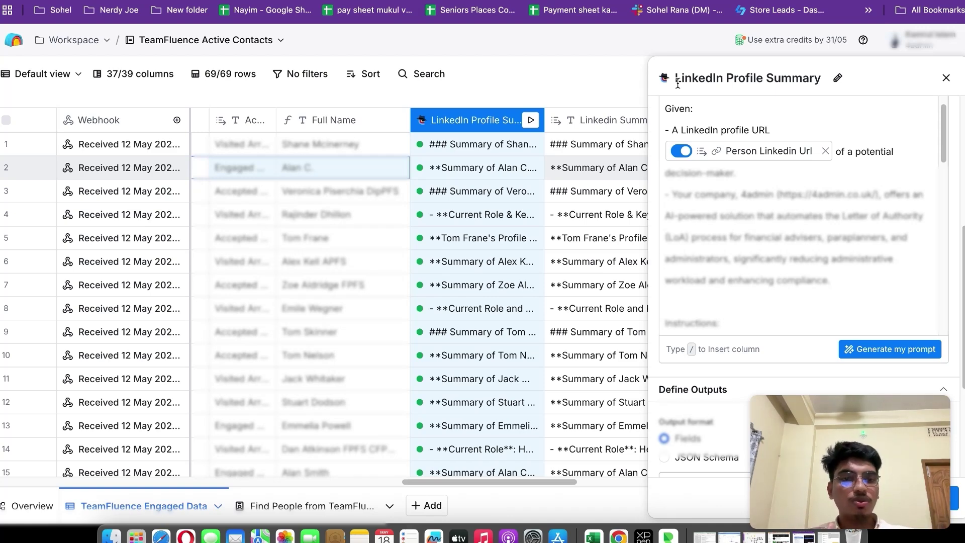
{"action": "scroll", "coordinate": [749, 205], "scroll_direction": "down", "scroll_amount": 7}
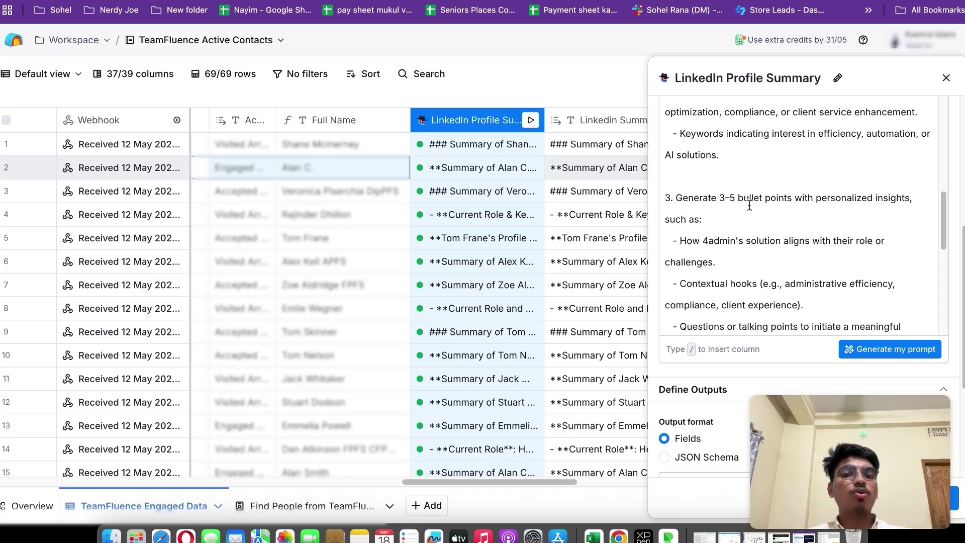
{"action": "scroll", "coordinate": [749, 205], "scroll_direction": "down", "scroll_amount": 10}
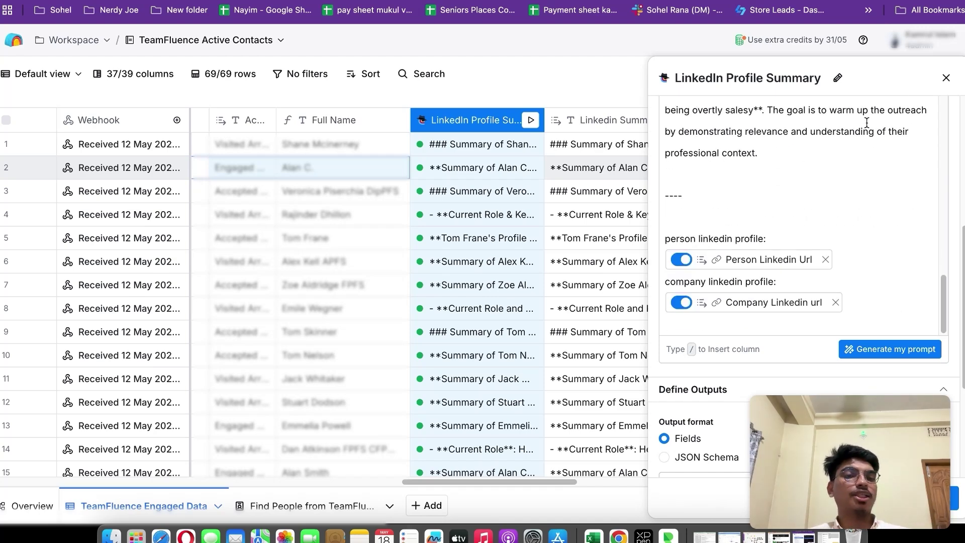
{"action": "scroll", "coordinate": [792, 158], "scroll_direction": "up", "scroll_amount": 10}
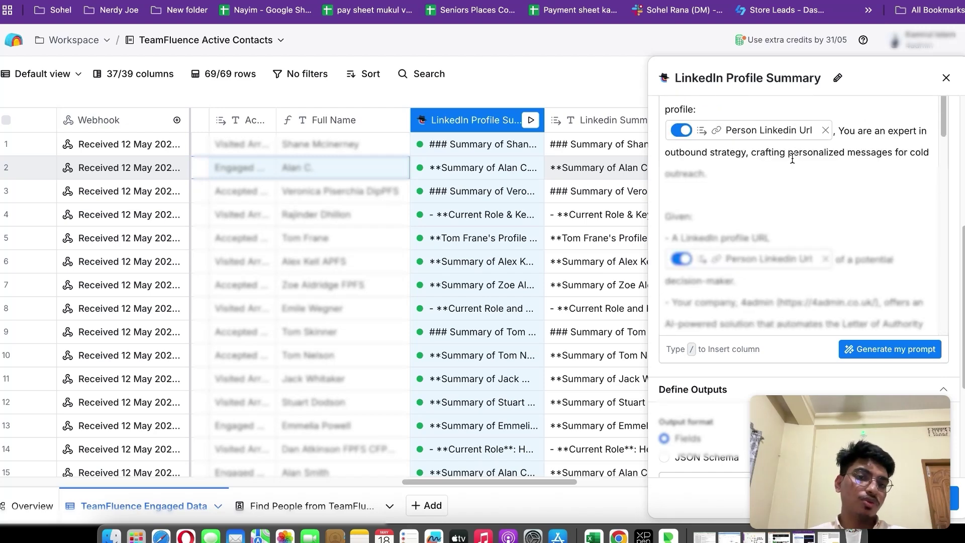
{"action": "scroll", "coordinate": [792, 158], "scroll_direction": "down", "scroll_amount": 3}
{"action": "scroll", "coordinate": [792, 158], "scroll_direction": "up", "scroll_amount": 6}
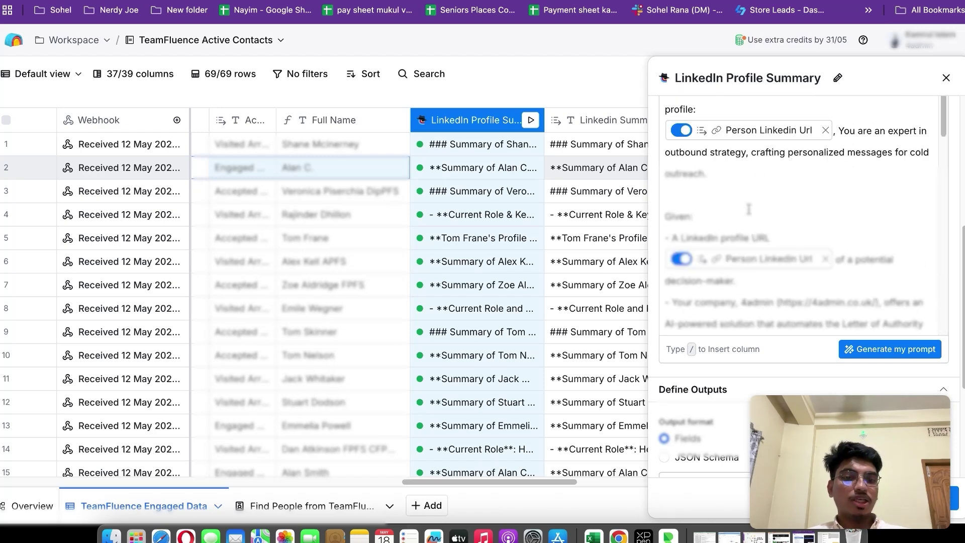
{"action": "scroll", "coordinate": [829, 292], "scroll_direction": "down", "scroll_amount": 10}
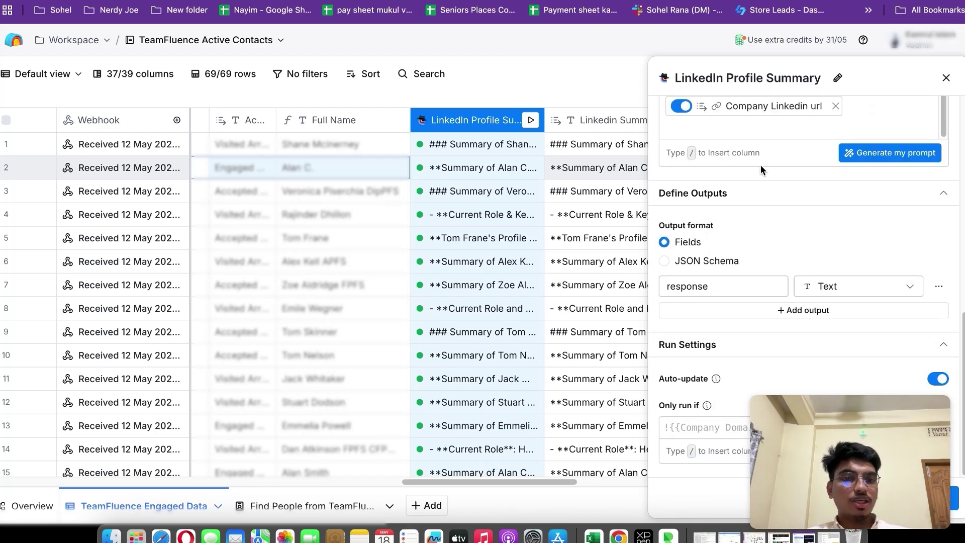
{"action": "scroll", "coordinate": [761, 165], "scroll_direction": "up", "scroll_amount": 10}
{"action": "left_click", "coordinate": [947, 77]}
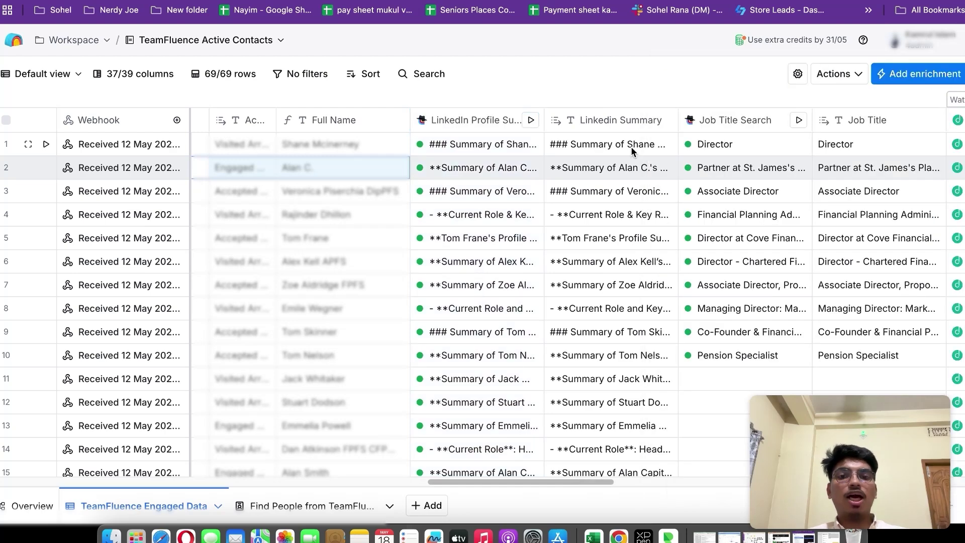
Step: Reopen the LinkedIn Profile Summary column's configuration to check which AI model it uses, and close it
{"action": "left_click", "coordinate": [475, 119]}
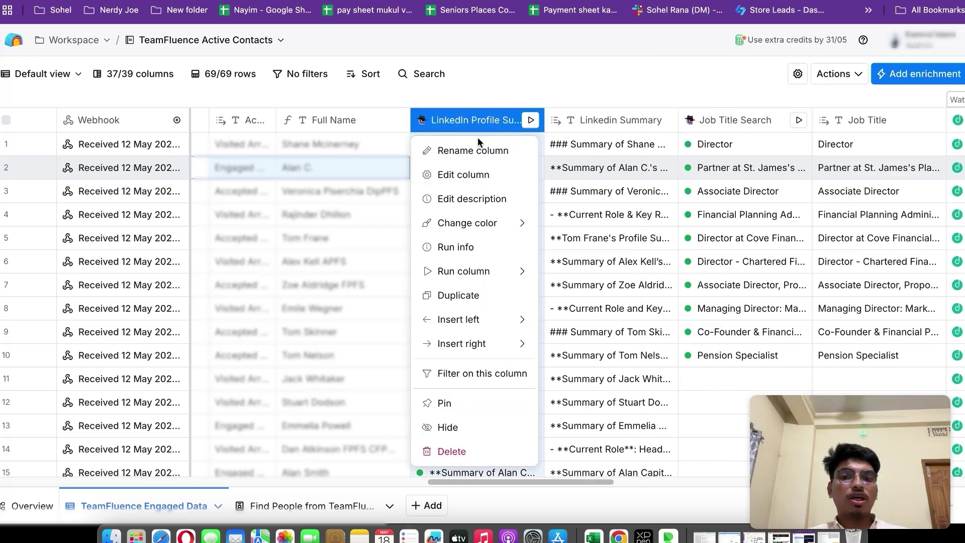
{"action": "left_click", "coordinate": [459, 176]}
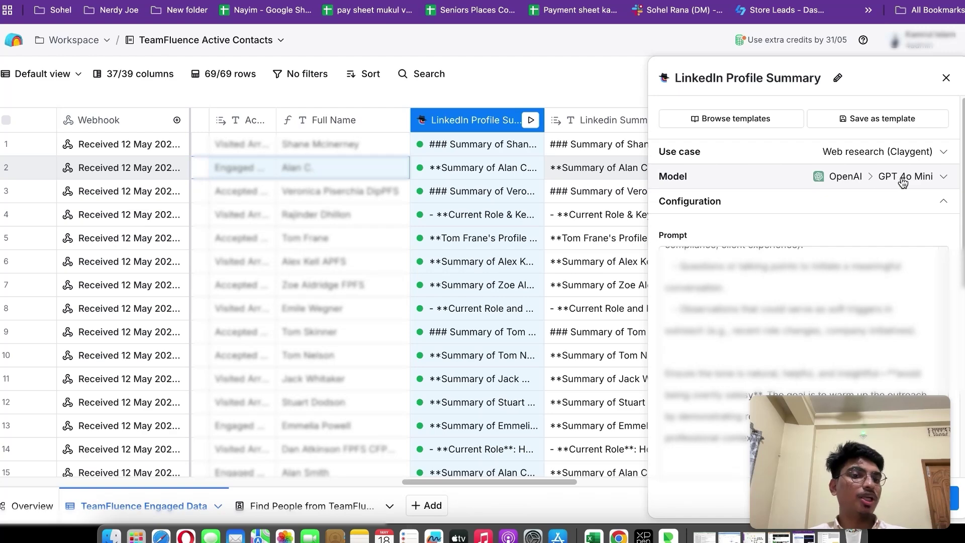
{"action": "left_click", "coordinate": [946, 78]}
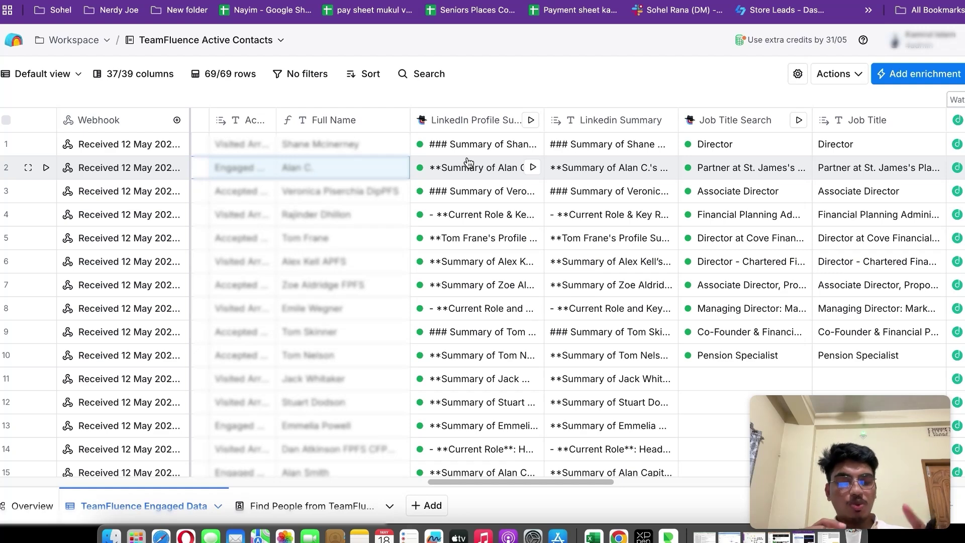
Step: Compare the credit costs of the save-and-run options for the LinkedIn Profile Summary column, and check its generated summaries without saving
{"action": "left_click", "coordinate": [497, 121]}
{"action": "left_click", "coordinate": [488, 121]}
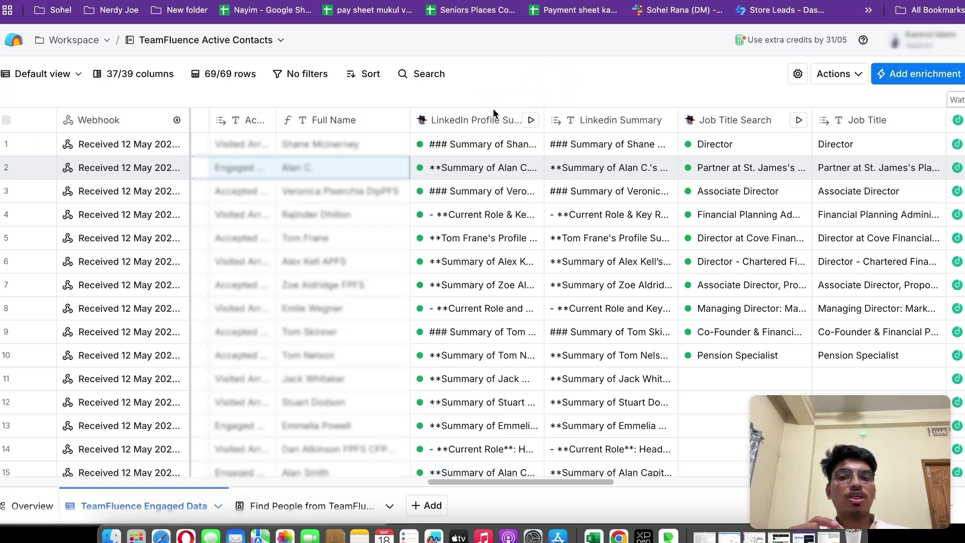
{"action": "left_click", "coordinate": [482, 122]}
{"action": "left_click", "coordinate": [470, 175]}
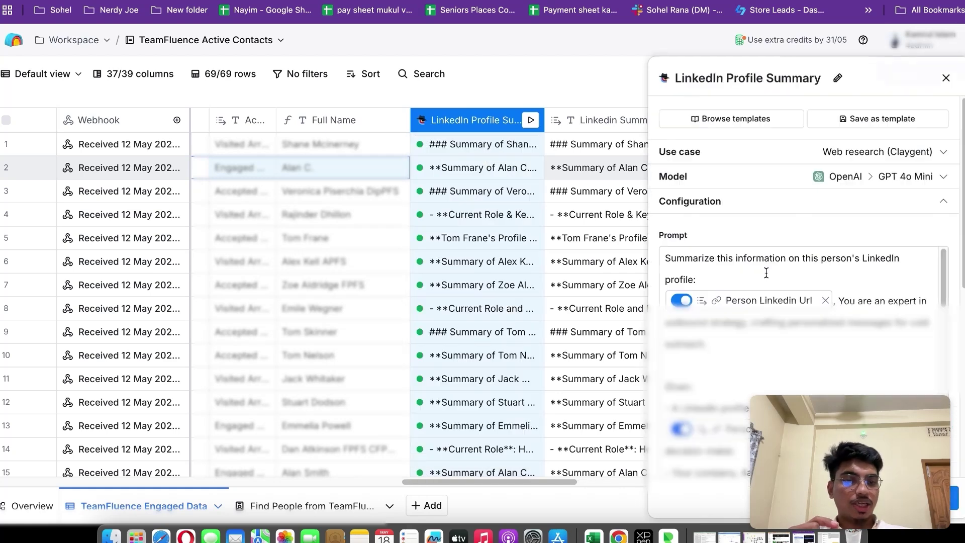
{"action": "left_click_drag", "start_coordinate": [822, 433], "coordinate": [483, 70]}
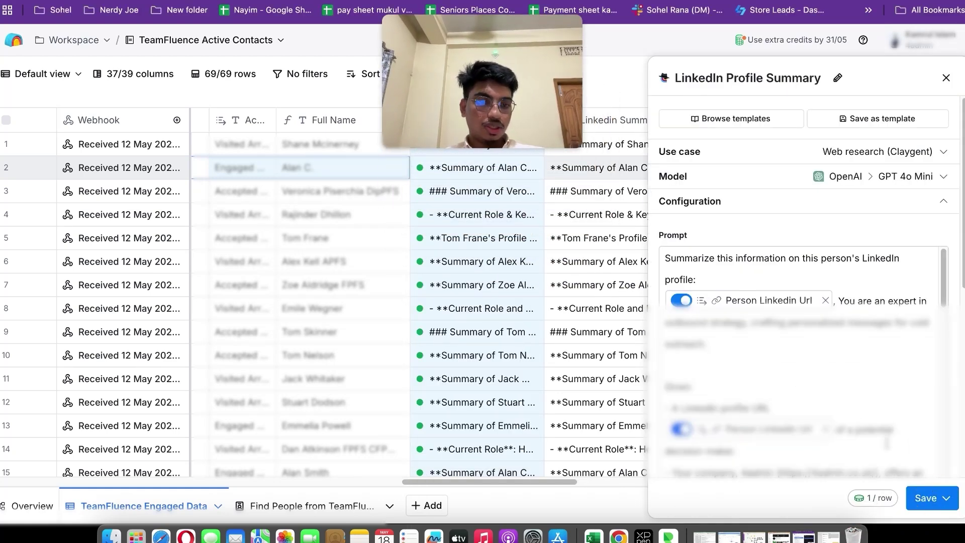
{"action": "left_click_drag", "start_coordinate": [524, 98], "coordinate": [746, 386]}
{"action": "left_click", "coordinate": [929, 497]}
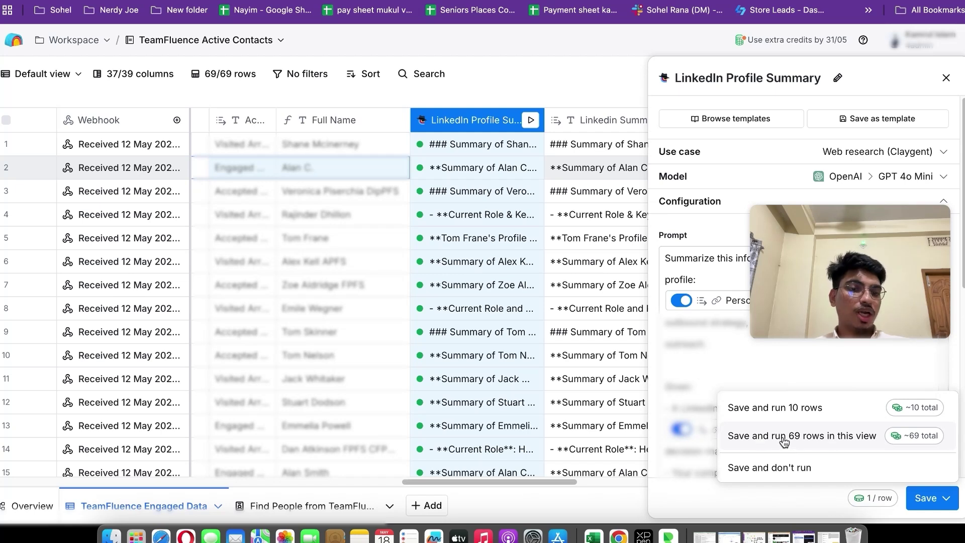
{"action": "mouse_move", "coordinate": [912, 415]}
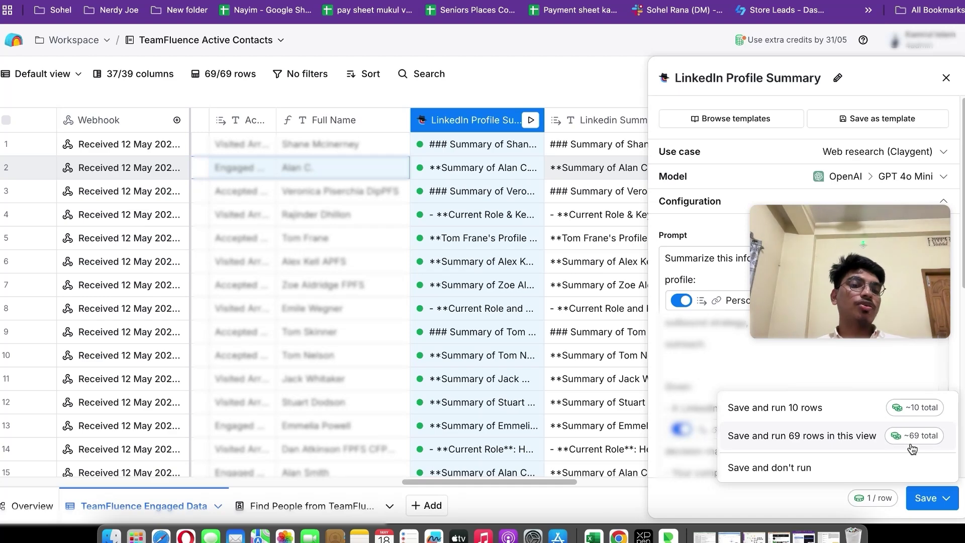
{"action": "mouse_move", "coordinate": [904, 442]}
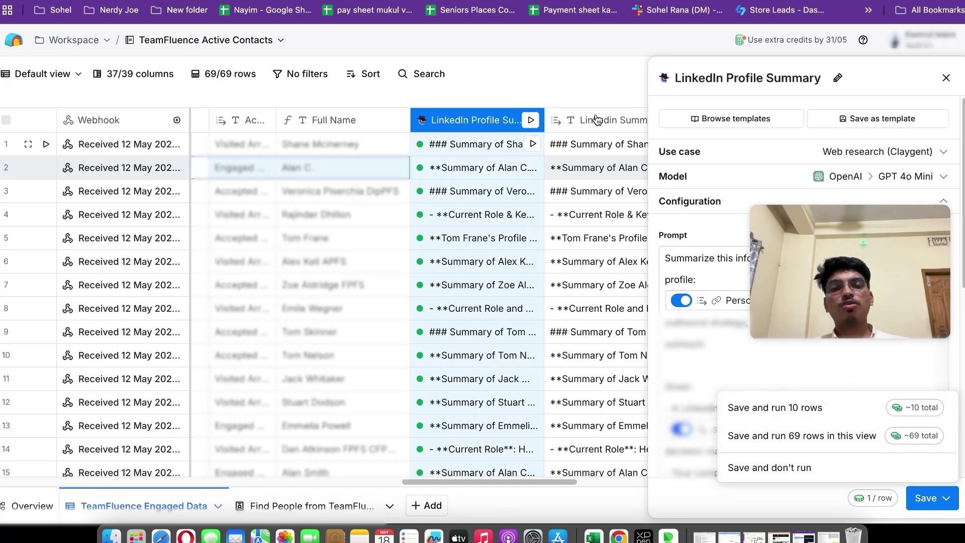
{"action": "scroll", "coordinate": [493, 282], "scroll_direction": "down", "scroll_amount": 10}
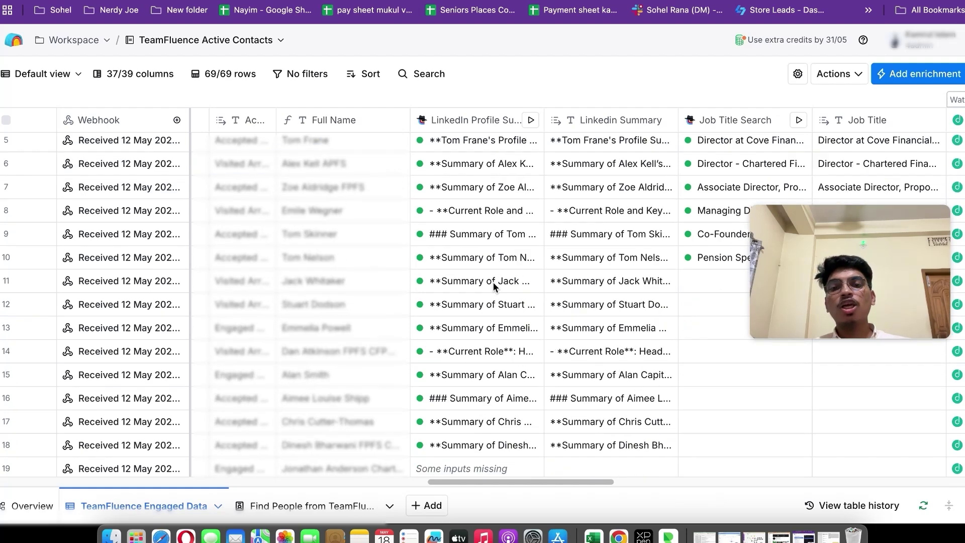
{"action": "scroll", "coordinate": [493, 282], "scroll_direction": "up", "scroll_amount": 10}
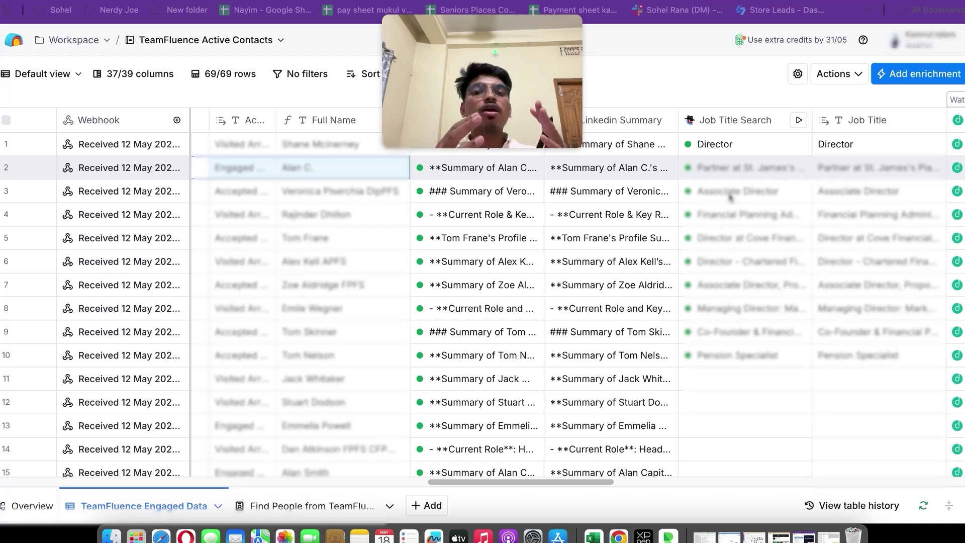
Step: Open the Work Emails waterfall group's settings and review the sequence of email providers, their per-row credit costs and API key options
{"action": "scroll", "coordinate": [610, 257], "scroll_direction": "right", "scroll_amount": 10}
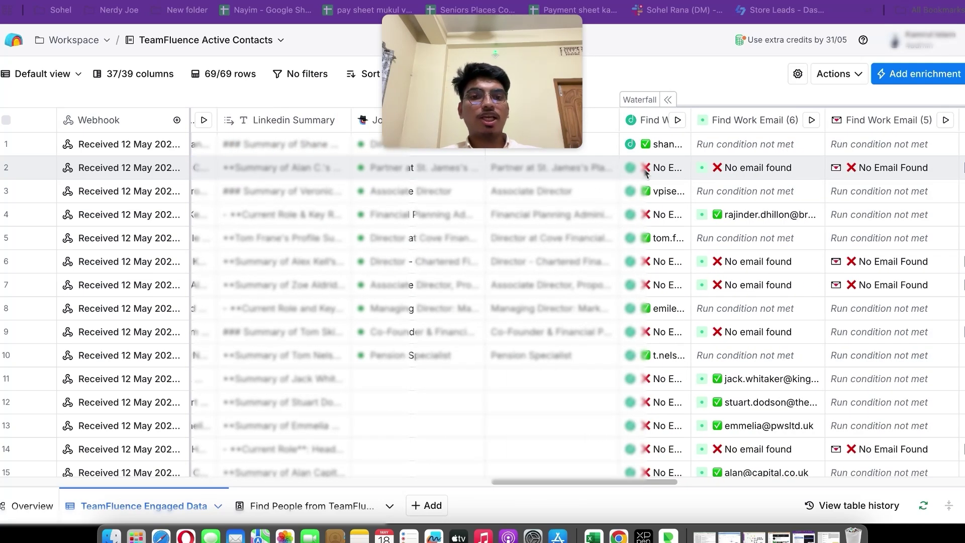
{"action": "scroll", "coordinate": [662, 175], "scroll_direction": "left", "scroll_amount": 1}
{"action": "left_click", "coordinate": [661, 102]}
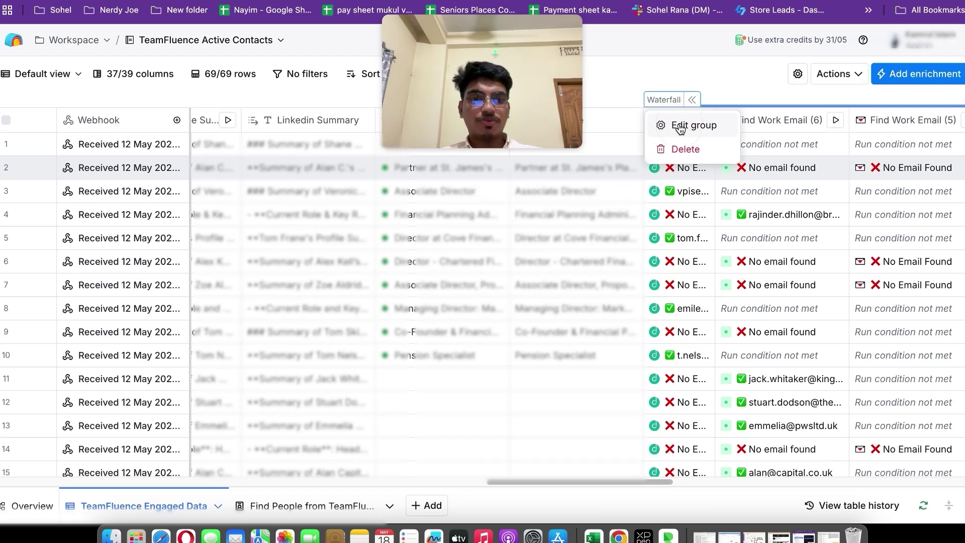
{"action": "left_click", "coordinate": [680, 127]}
{"action": "scroll", "coordinate": [726, 257], "scroll_direction": "down", "scroll_amount": 3}
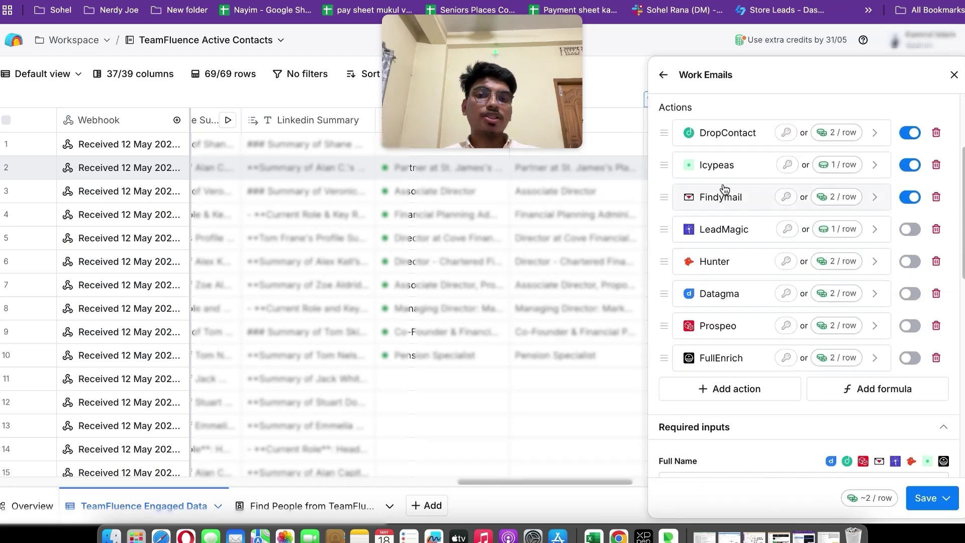
{"action": "scroll", "coordinate": [724, 188], "scroll_direction": "up", "scroll_amount": 2}
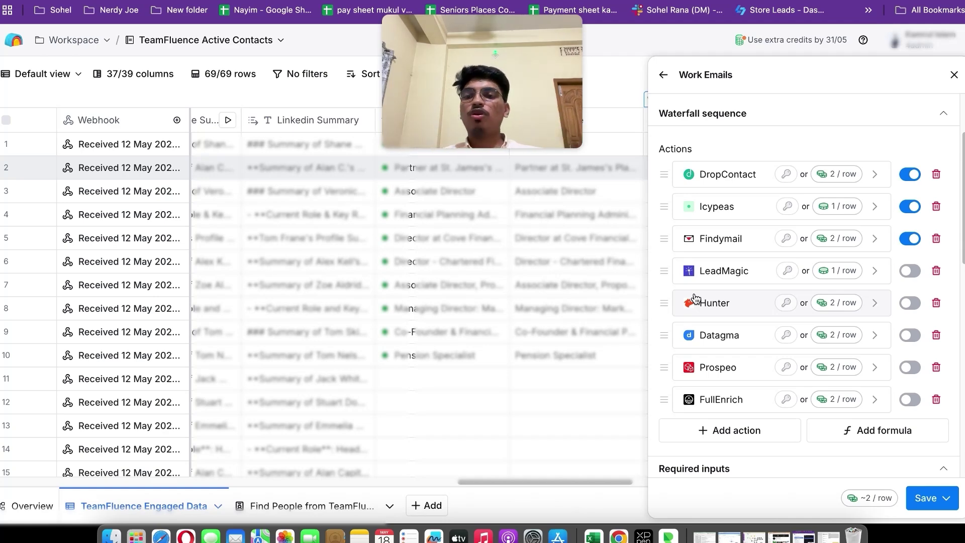
{"action": "scroll", "coordinate": [433, 385], "scroll_direction": "left", "scroll_amount": 10}
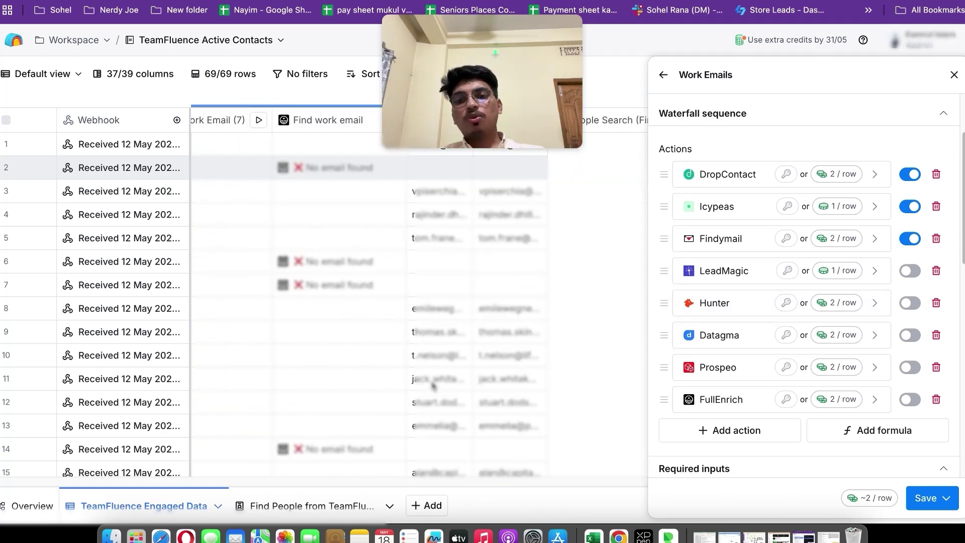
{"action": "scroll", "coordinate": [432, 385], "scroll_direction": "left", "scroll_amount": 5}
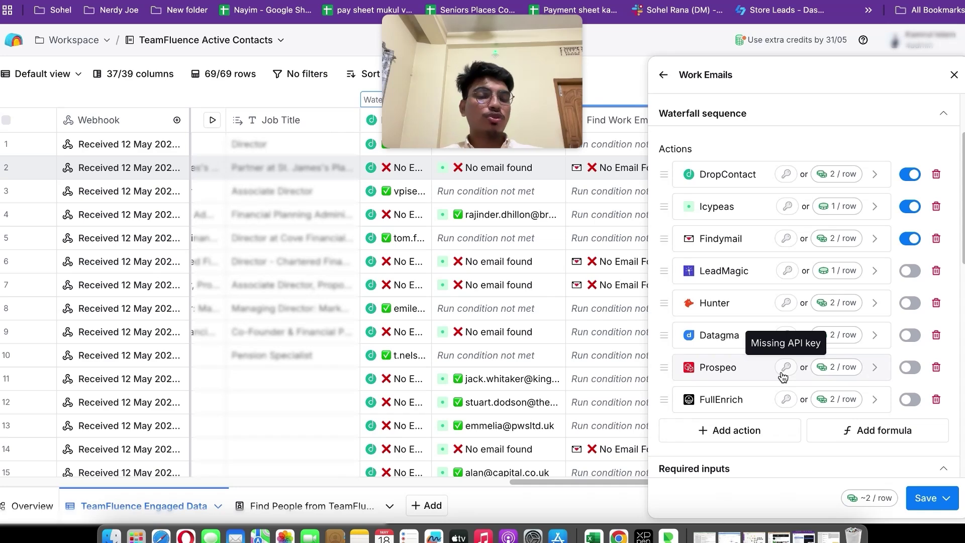
{"action": "left_click", "coordinate": [955, 74]}
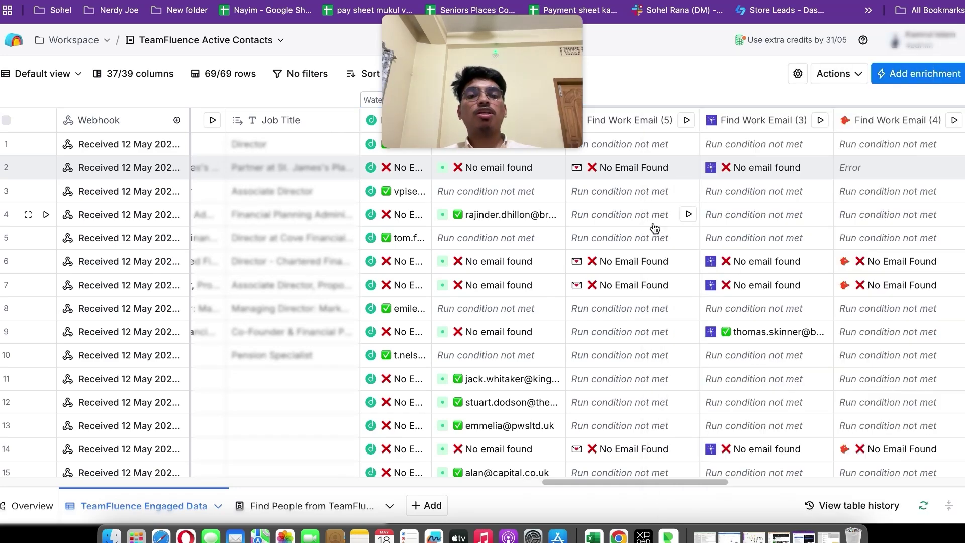
Step: Review the waterfall's work email result columns across to the Outreach Insights and Company_Details columns
{"action": "scroll", "coordinate": [653, 222], "scroll_direction": "right", "scroll_amount": 2}
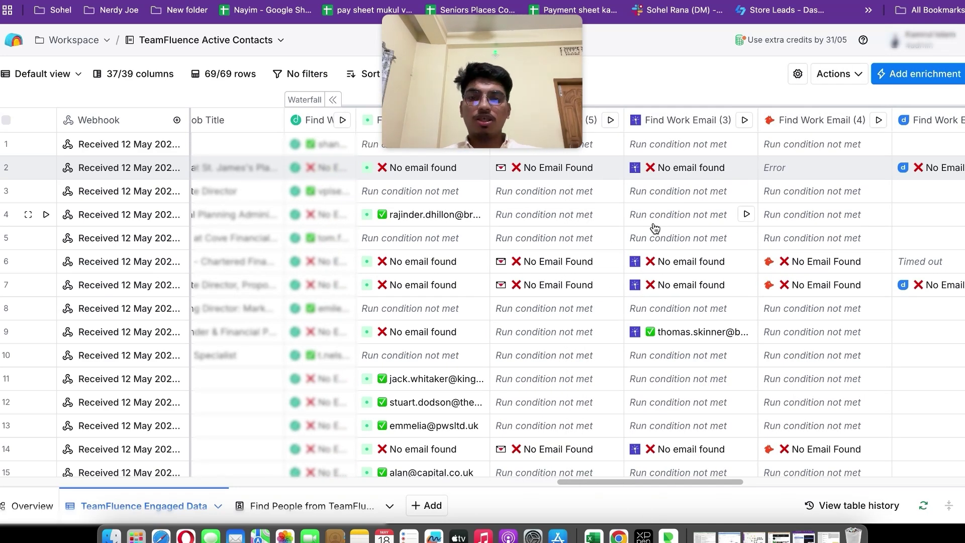
{"action": "scroll", "coordinate": [653, 222], "scroll_direction": "right", "scroll_amount": 3}
{"action": "scroll", "coordinate": [653, 223], "scroll_direction": "right", "scroll_amount": 5}
{"action": "scroll", "coordinate": [654, 223], "scroll_direction": "right", "scroll_amount": 5}
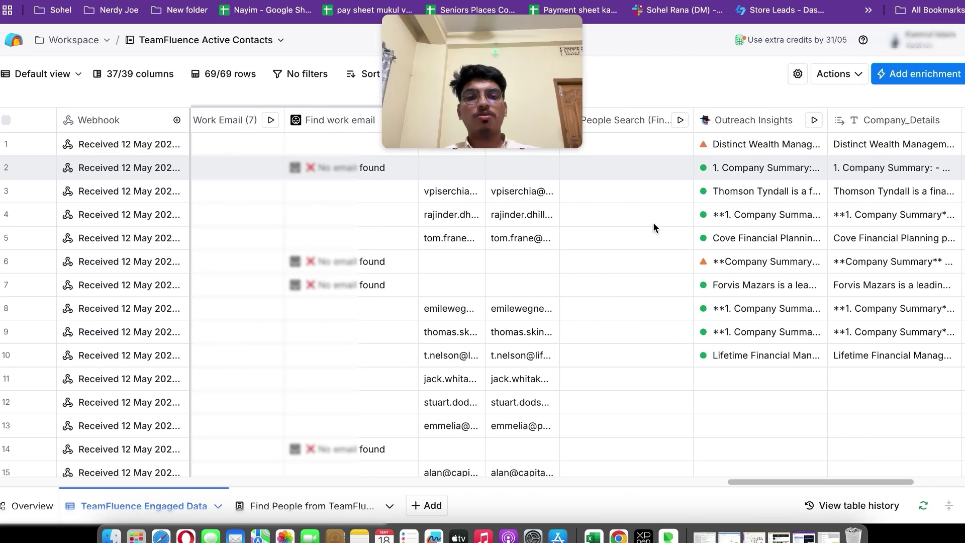
{"action": "scroll", "coordinate": [430, 338], "scroll_direction": "down", "scroll_amount": 5}
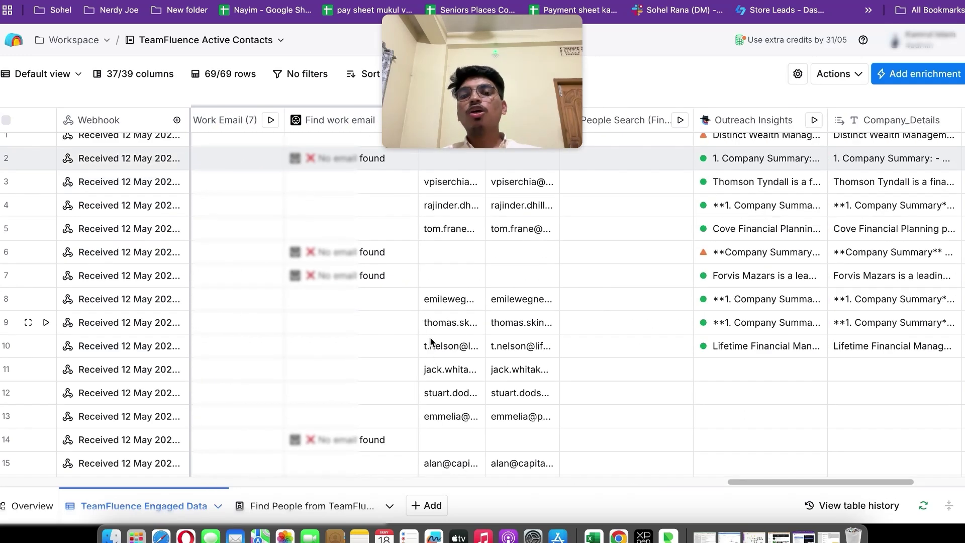
{"action": "scroll", "coordinate": [430, 336], "scroll_direction": "up", "scroll_amount": 5}
{"action": "scroll", "coordinate": [431, 339], "scroll_direction": "down", "scroll_amount": 2}
{"action": "scroll", "coordinate": [431, 340], "scroll_direction": "up", "scroll_amount": 2}
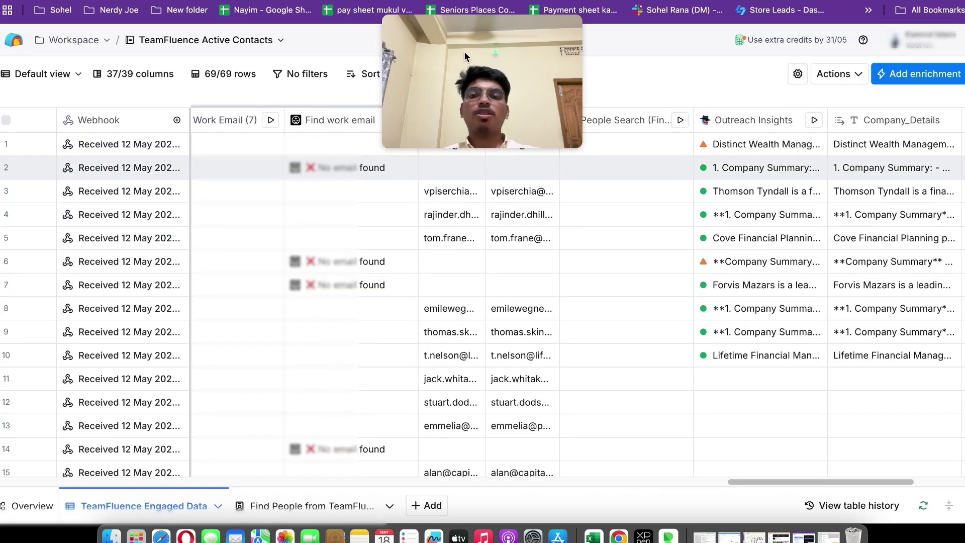
{"action": "left_click_drag", "start_coordinate": [484, 77], "coordinate": [117, 270]}
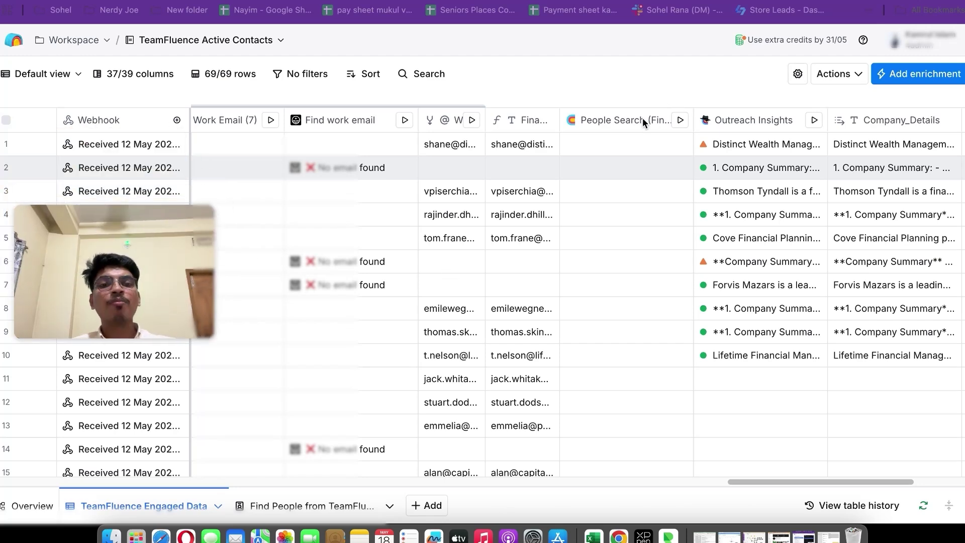
Step: Open the Outreach Insights column's configuration, review its use case, AI model and research prompt, and close it unchanged
{"action": "scroll", "coordinate": [701, 134], "scroll_direction": "right", "scroll_amount": 4}
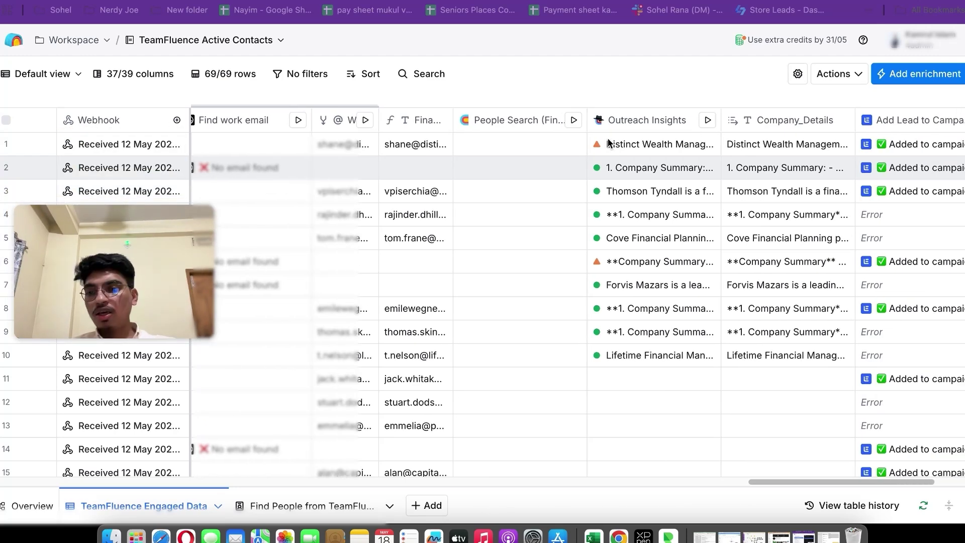
{"action": "left_click", "coordinate": [629, 124]}
{"action": "scroll", "coordinate": [512, 175], "scroll_direction": "right", "scroll_amount": 3}
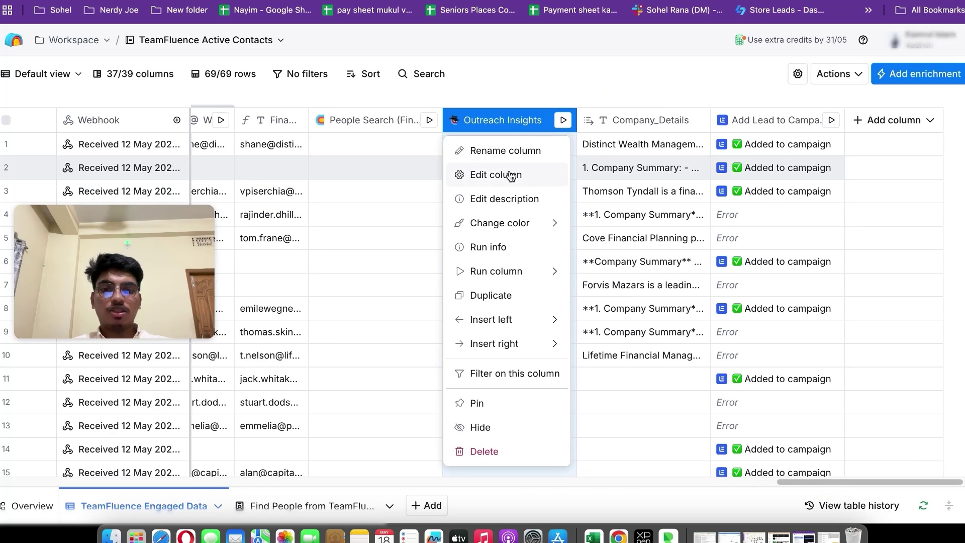
{"action": "left_click", "coordinate": [511, 175]}
{"action": "scroll", "coordinate": [756, 326], "scroll_direction": "down", "scroll_amount": 10}
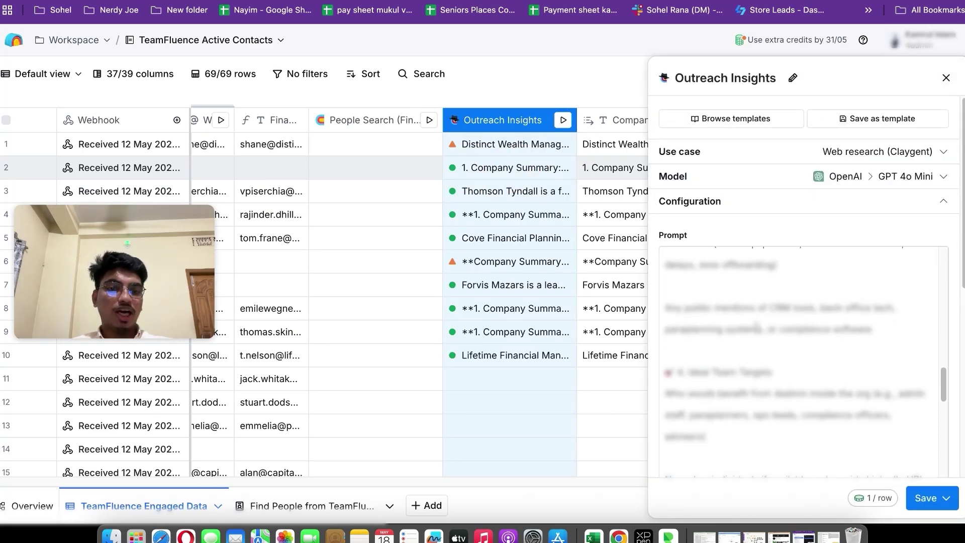
{"action": "scroll", "coordinate": [756, 327], "scroll_direction": "up", "scroll_amount": 10}
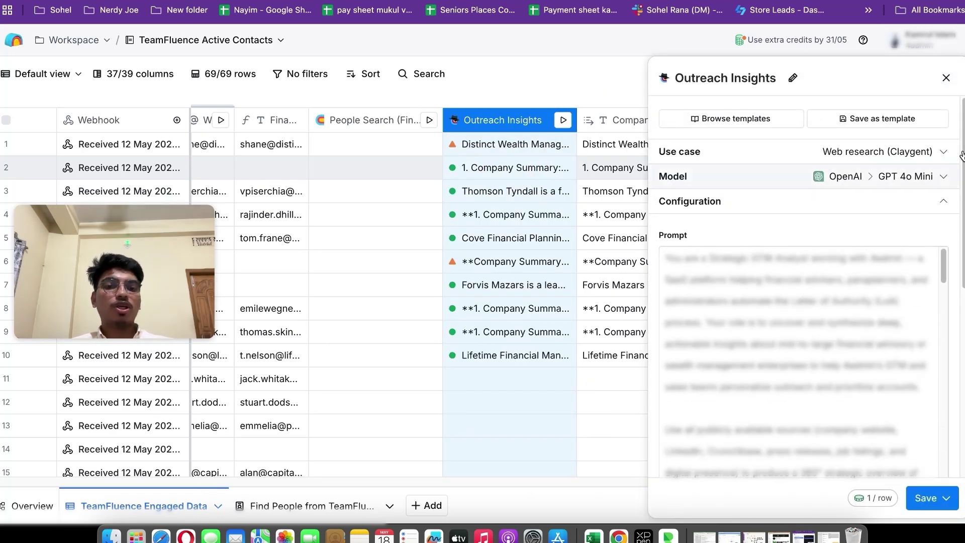
{"action": "left_click", "coordinate": [946, 79]}
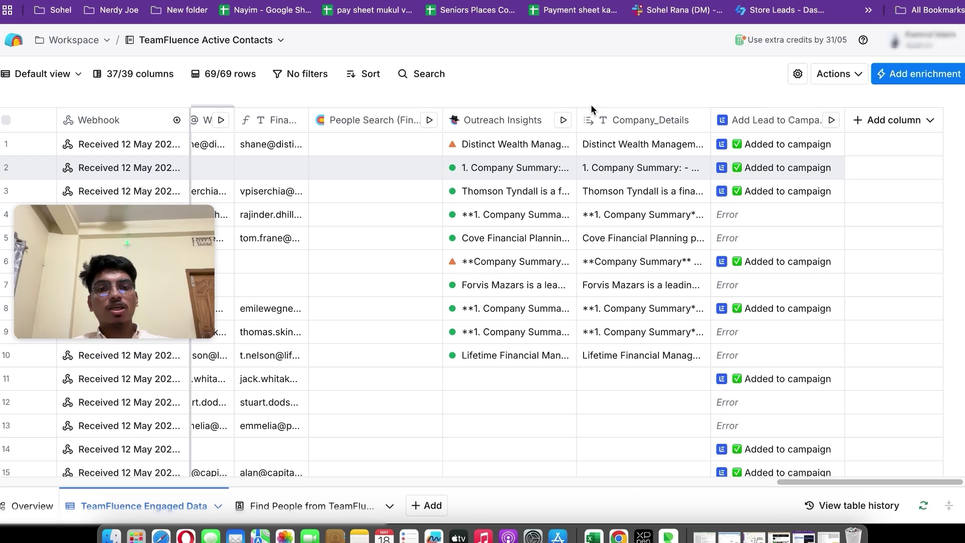
Step: Expand the first row's Company_Details cell, read through the generated company description, and close it
{"action": "left_click", "coordinate": [630, 129]}
{"action": "left_click", "coordinate": [650, 77]}
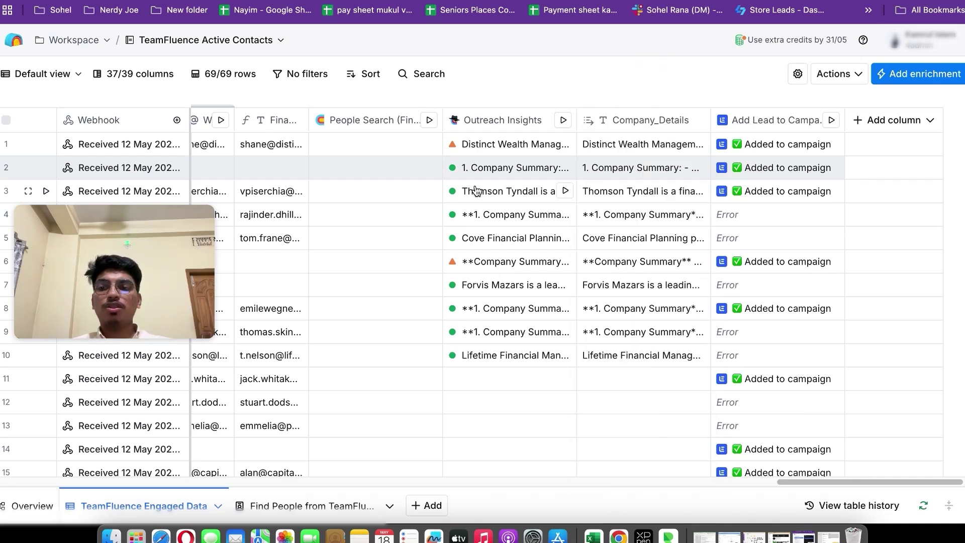
{"action": "double_click", "coordinate": [636, 150]}
{"action": "left_click", "coordinate": [759, 207]}
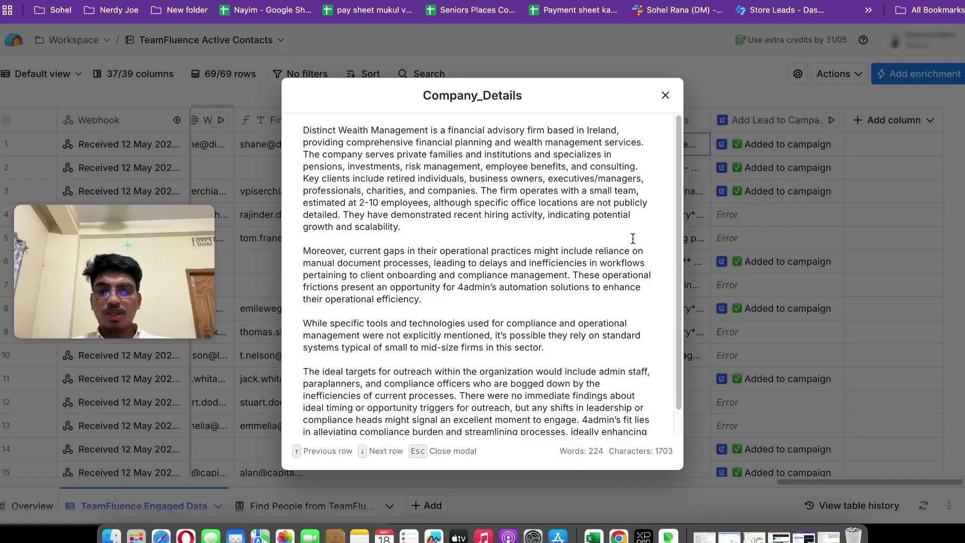
{"action": "scroll", "coordinate": [466, 308], "scroll_direction": "down", "scroll_amount": 1}
{"action": "scroll", "coordinate": [466, 308], "scroll_direction": "up", "scroll_amount": 1}
{"action": "scroll", "coordinate": [466, 307], "scroll_direction": "down", "scroll_amount": 1}
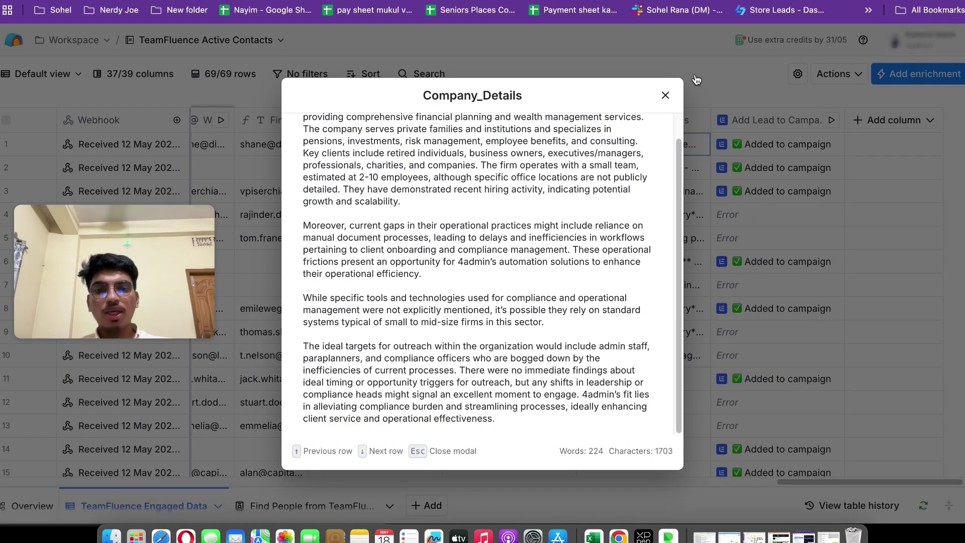
{"action": "left_click", "coordinate": [665, 97]}
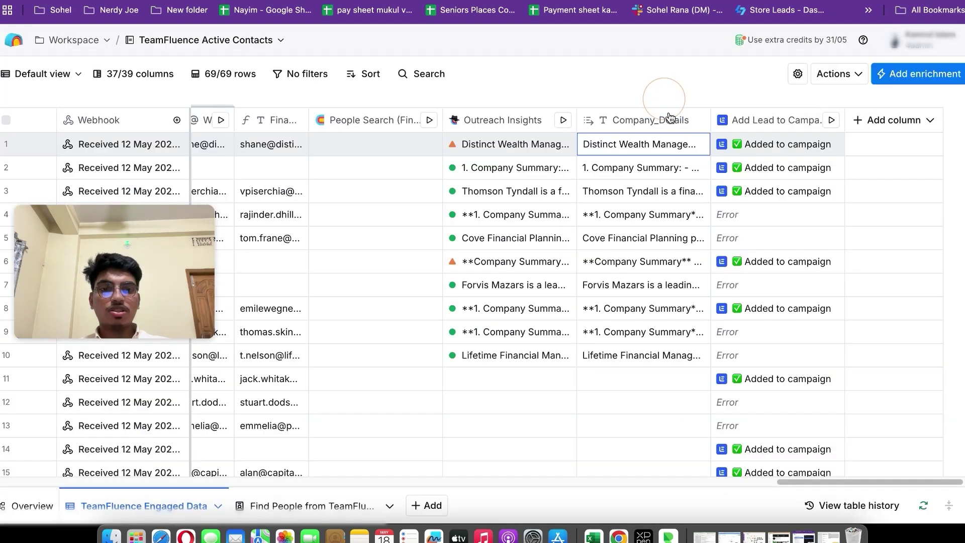
Step: Expand row 4's Company_Details cell and examine its sections from Company Summary to Timing & Opportunity Triggers, and close it
{"action": "double_click", "coordinate": [620, 215]}
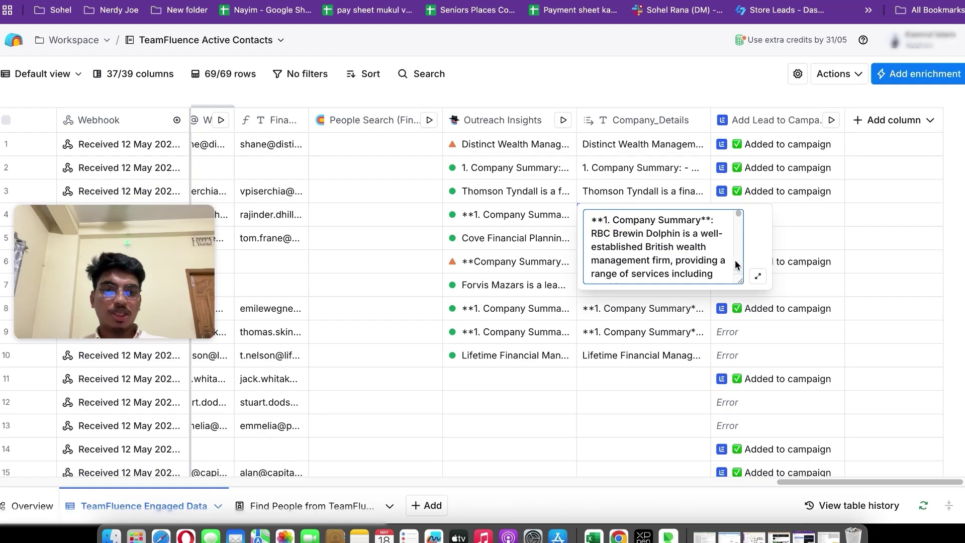
{"action": "left_click", "coordinate": [758, 276]}
{"action": "scroll", "coordinate": [440, 275], "scroll_direction": "down", "scroll_amount": 5}
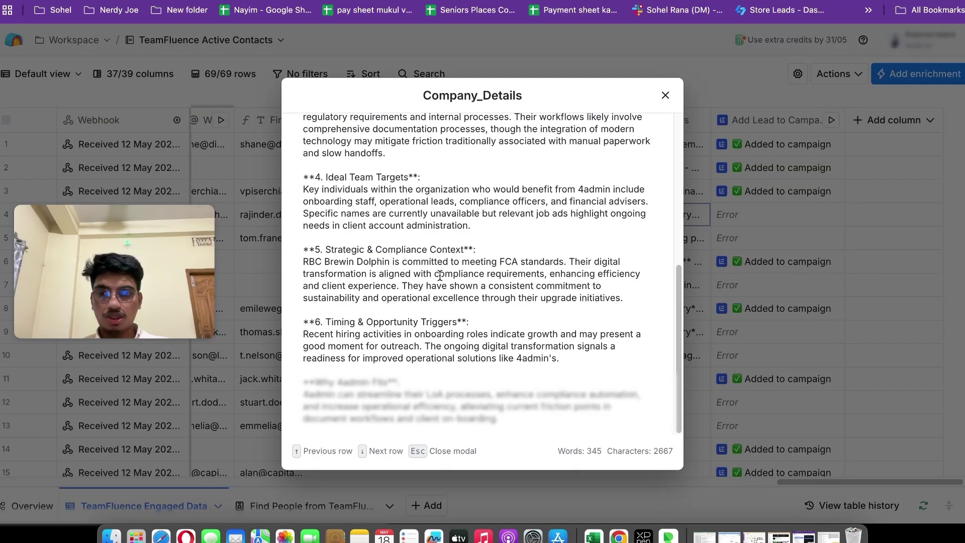
{"action": "scroll", "coordinate": [440, 275], "scroll_direction": "up", "scroll_amount": 5}
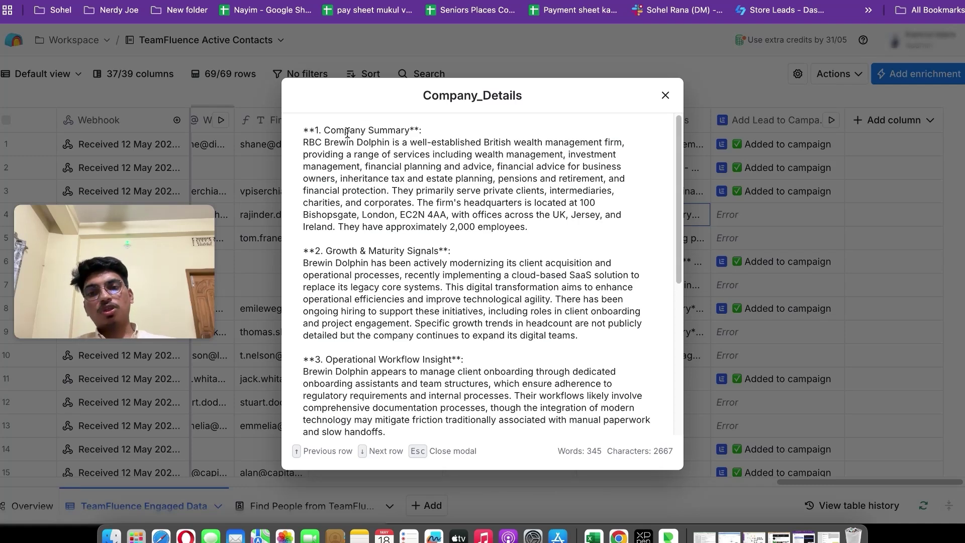
{"action": "scroll", "coordinate": [354, 231], "scroll_direction": "down", "scroll_amount": 3}
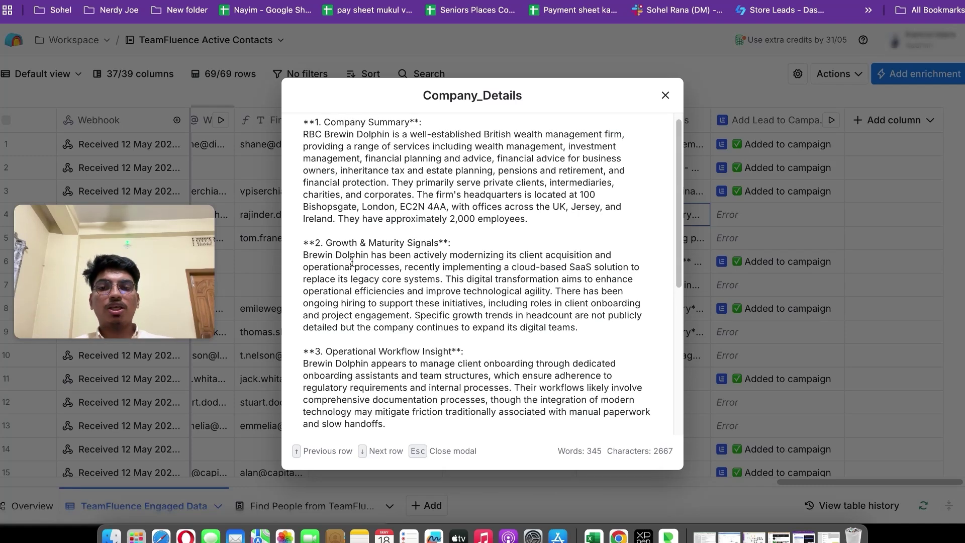
{"action": "scroll", "coordinate": [354, 241], "scroll_direction": "up", "scroll_amount": 1}
{"action": "scroll", "coordinate": [427, 154], "scroll_direction": "down", "scroll_amount": 3}
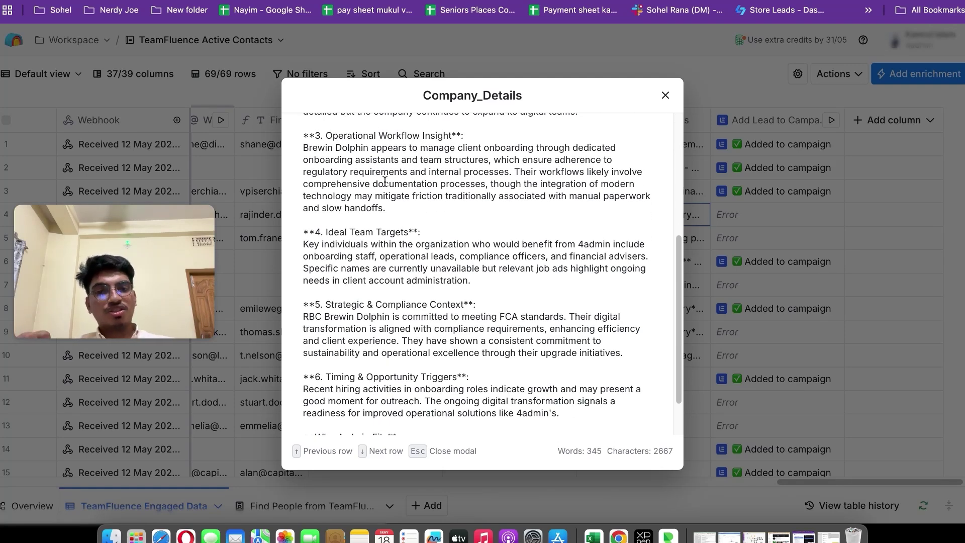
{"action": "scroll", "coordinate": [385, 182], "scroll_direction": "down", "scroll_amount": 2}
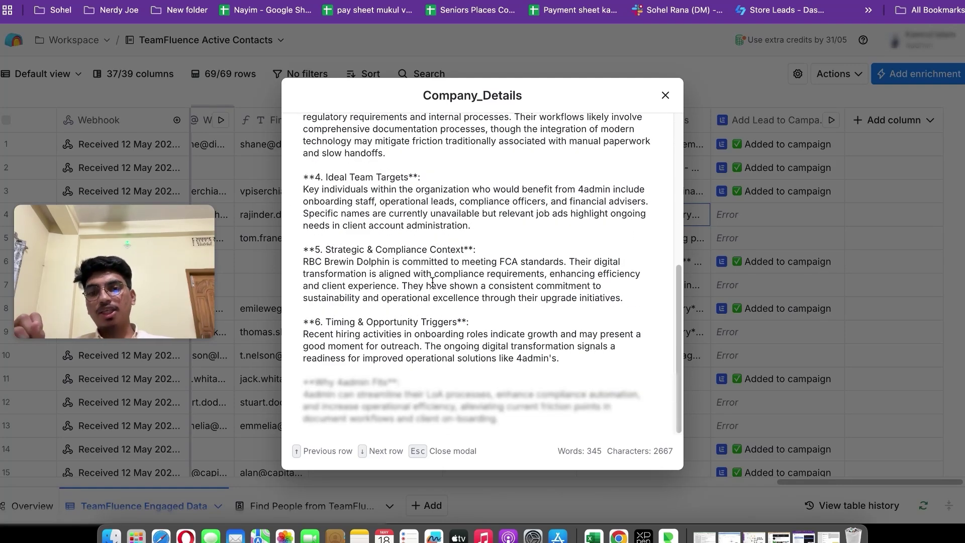
{"action": "scroll", "coordinate": [431, 282], "scroll_direction": "up", "scroll_amount": 1}
{"action": "scroll", "coordinate": [432, 282], "scroll_direction": "down", "scroll_amount": 1}
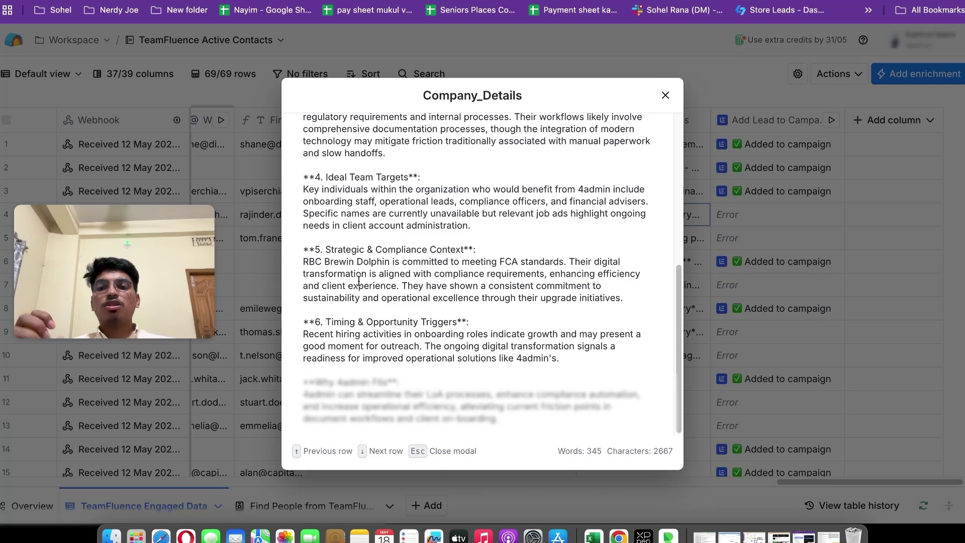
{"action": "left_click", "coordinate": [663, 98]}
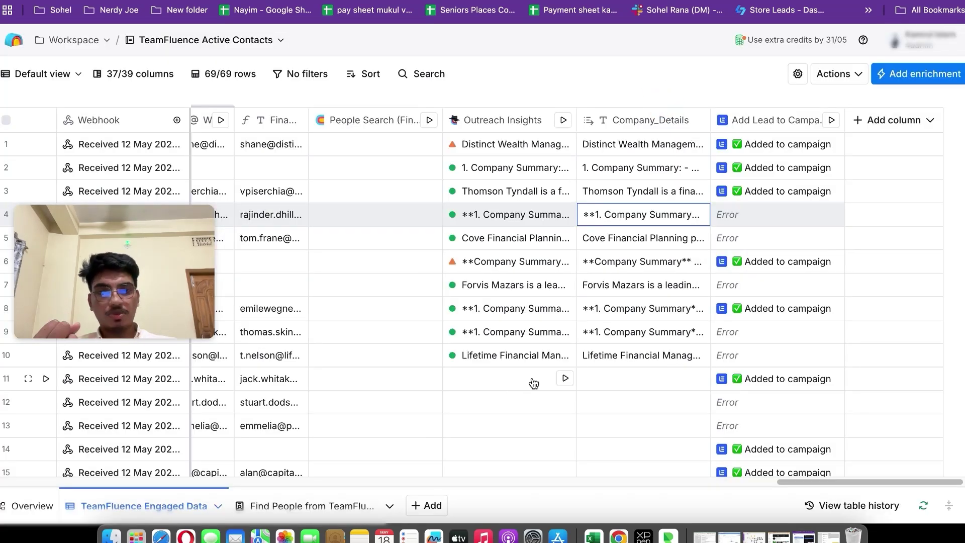
Step: Open the Add Lead to Campaign column's configuration, review its campaign input mappings and custom fields, and close it without saving
{"action": "left_click", "coordinate": [771, 130]}
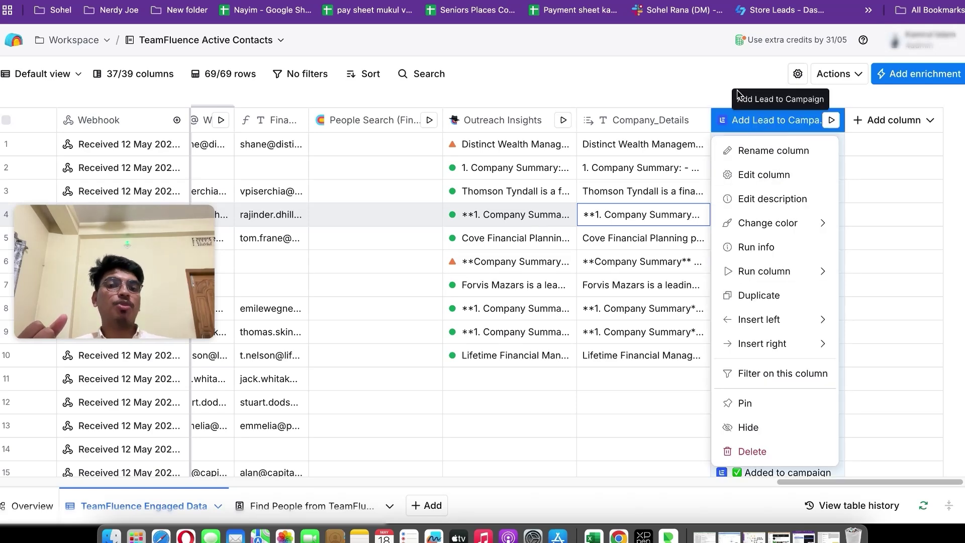
{"action": "double_click", "coordinate": [750, 119]}
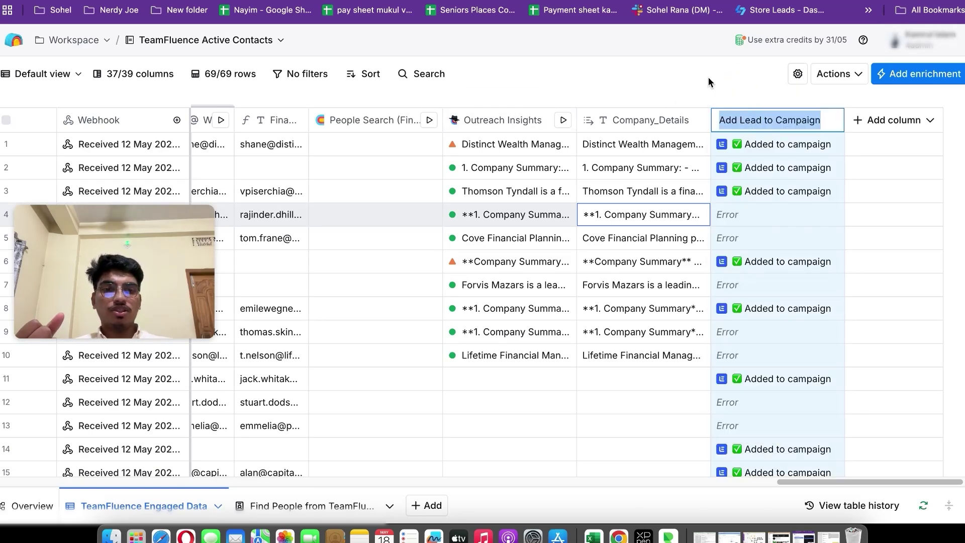
{"action": "left_click", "coordinate": [768, 120]}
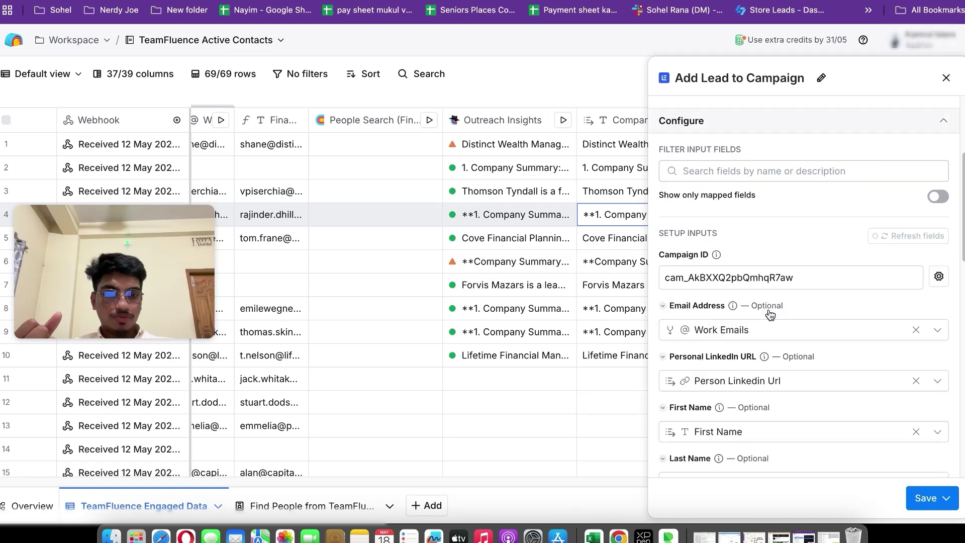
{"action": "scroll", "coordinate": [769, 314], "scroll_direction": "down", "scroll_amount": 10}
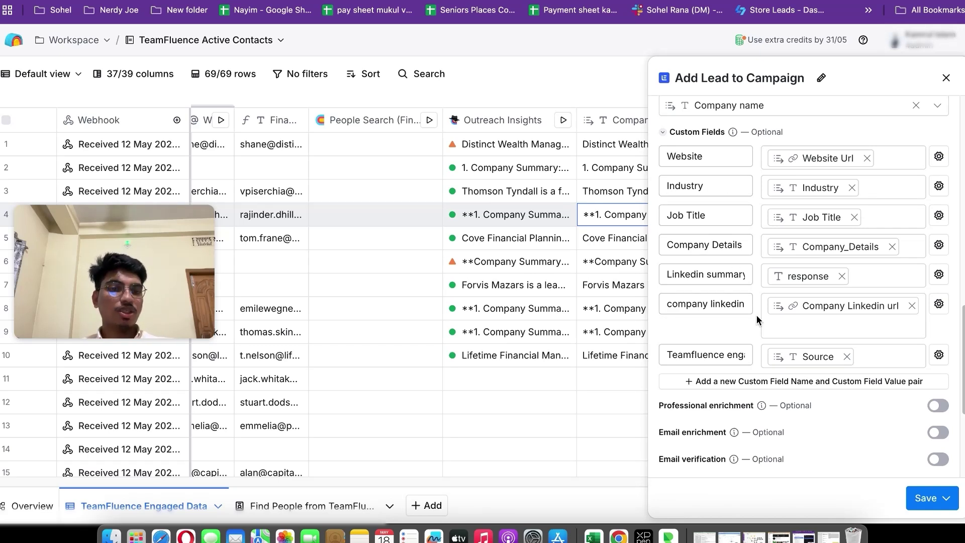
{"action": "scroll", "coordinate": [713, 328], "scroll_direction": "down", "scroll_amount": 3}
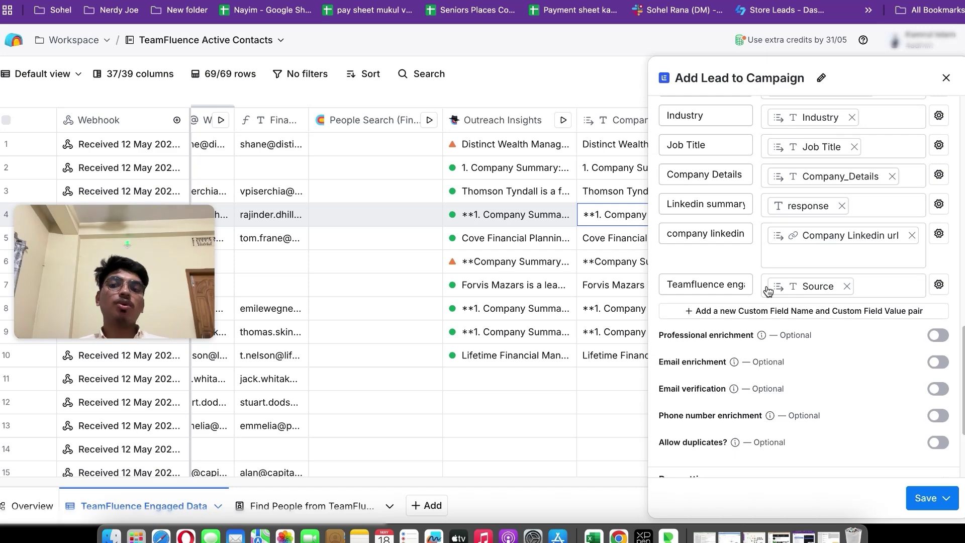
{"action": "left_click", "coordinate": [947, 77]}
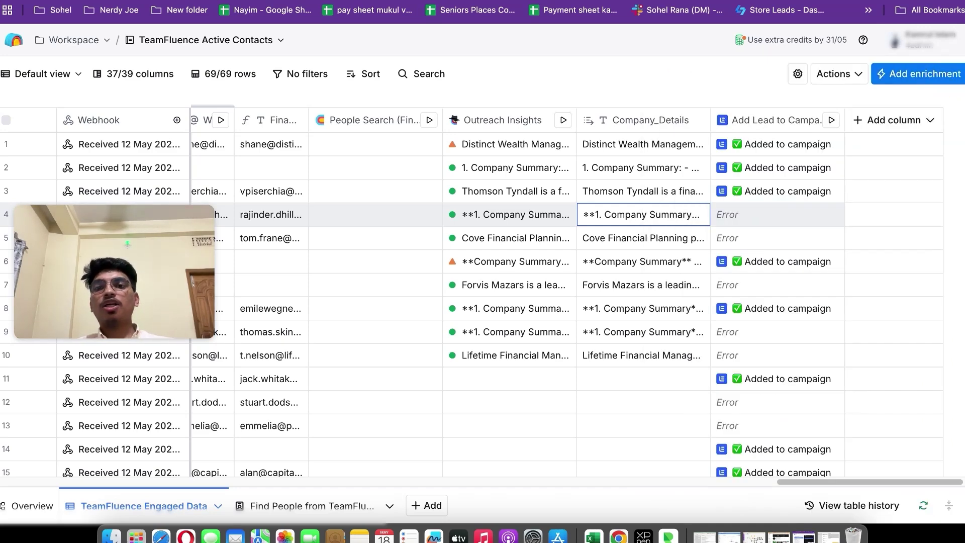
Step: Switch to lemlist and open the sequence of the Warm Engagement Campaign (Teamfluence/Linkedin)
{"action": "key", "text": "ctrl+Tab"}
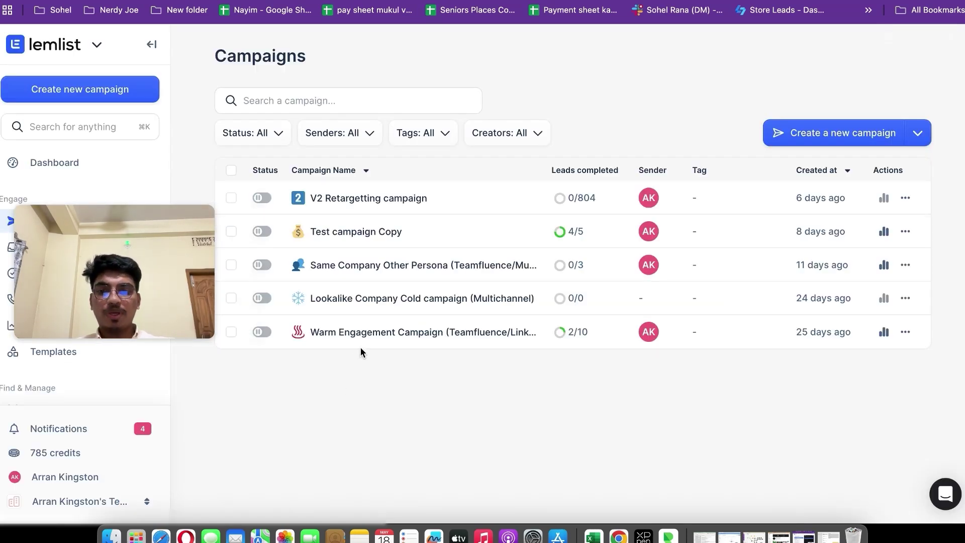
{"action": "left_click", "coordinate": [377, 338]}
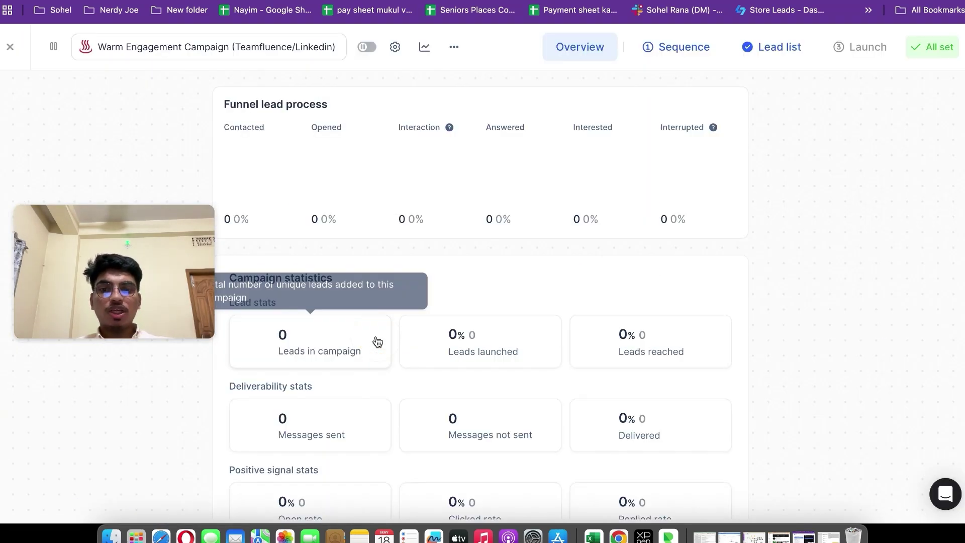
{"action": "left_click", "coordinate": [658, 51]}
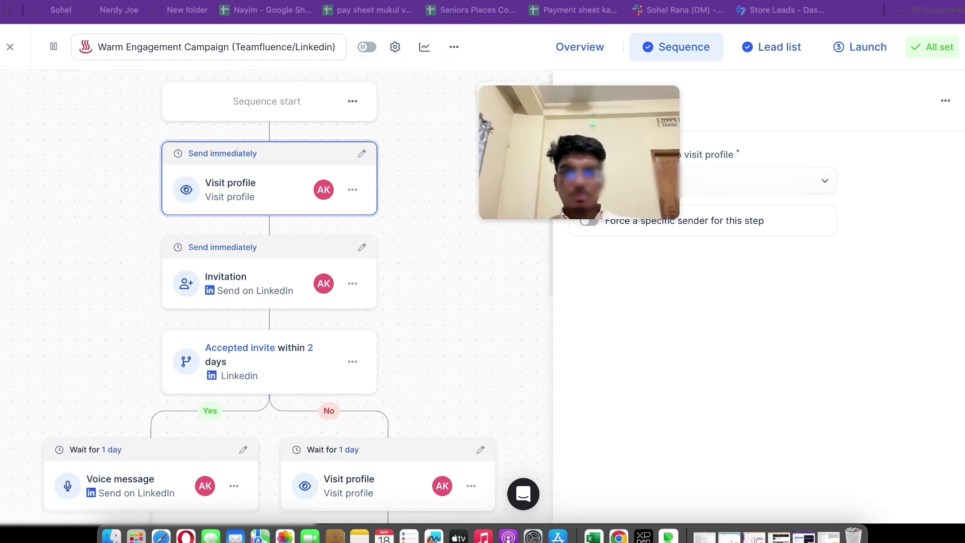
{"action": "left_click", "coordinate": [669, 203]}
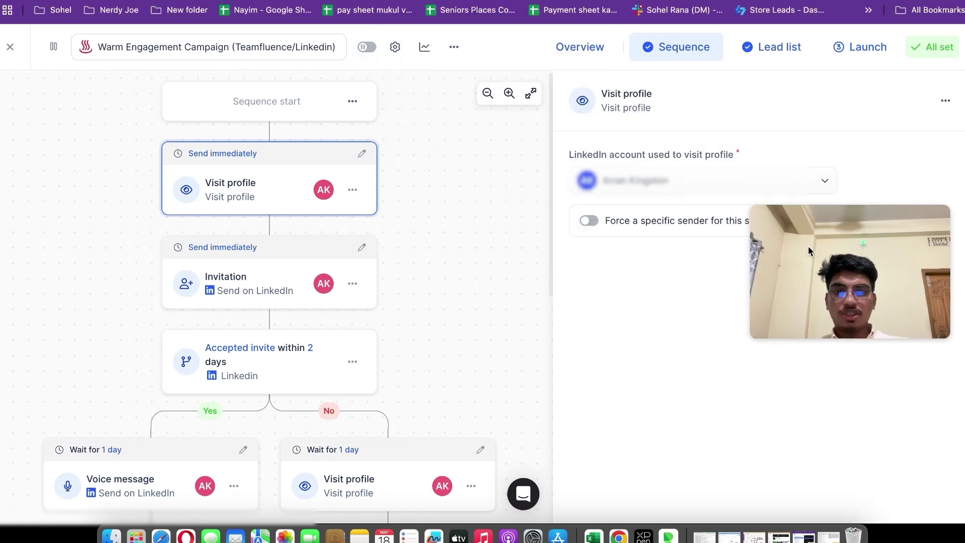
Step: Review the campaign sequence from the initial profile visit and LinkedIn invitation down through the accepted and not-accepted invite branches
{"action": "scroll", "coordinate": [303, 223], "scroll_direction": "down", "scroll_amount": 3}
{"action": "scroll", "coordinate": [213, 191], "scroll_direction": "up", "scroll_amount": 3}
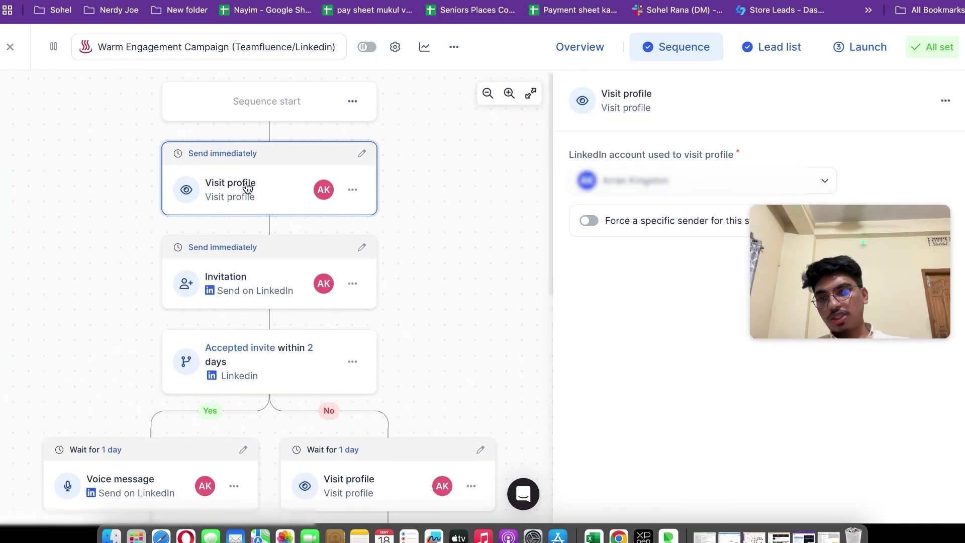
{"action": "scroll", "coordinate": [237, 246], "scroll_direction": "down", "scroll_amount": 2}
{"action": "scroll", "coordinate": [238, 247], "scroll_direction": "down", "scroll_amount": 4}
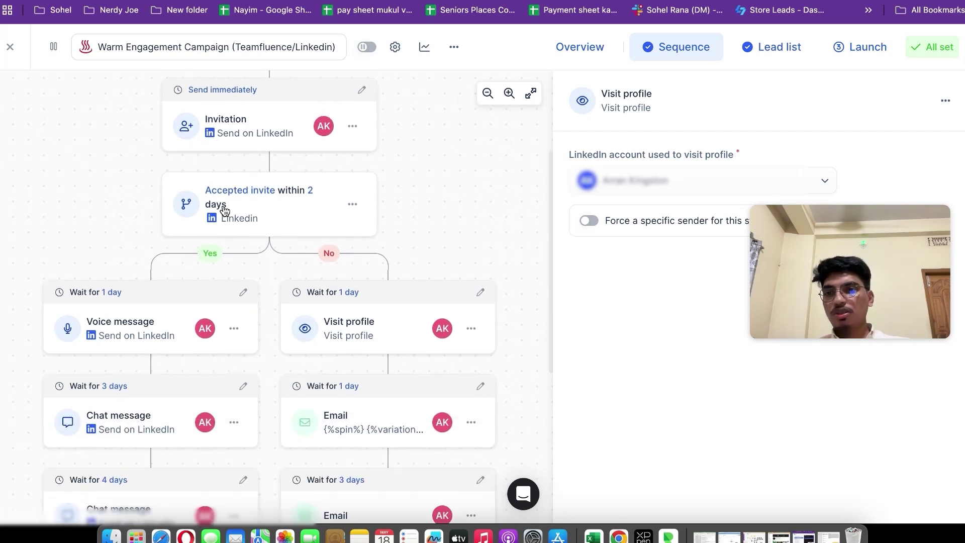
{"action": "scroll", "coordinate": [221, 196], "scroll_direction": "down", "scroll_amount": 1}
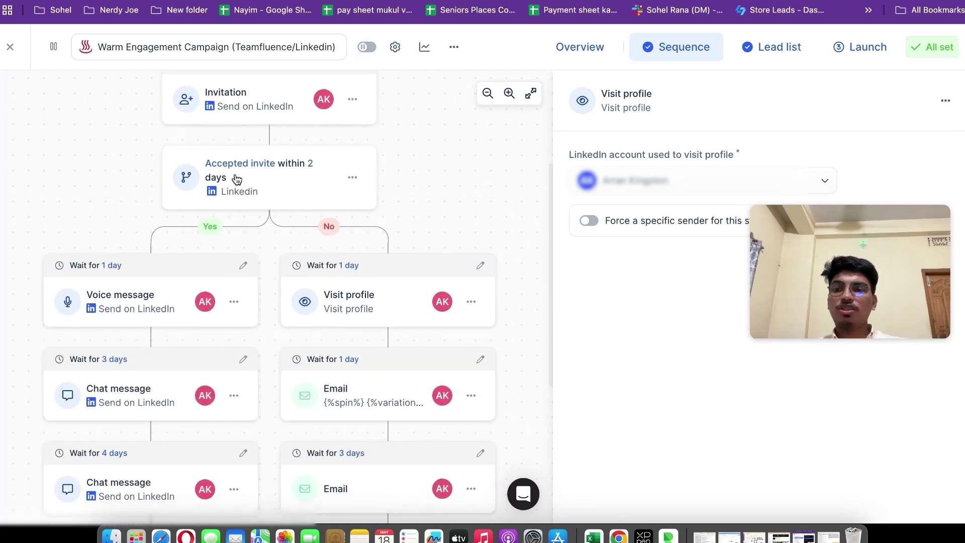
{"action": "scroll", "coordinate": [119, 362], "scroll_direction": "down", "scroll_amount": 2}
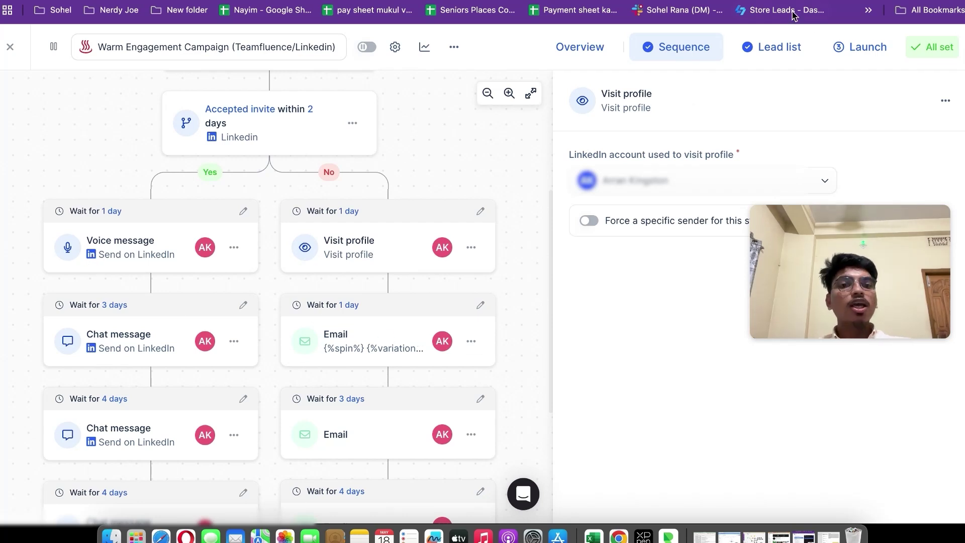
Step: Open the campaign's lead list and inspect its custom field columns across to Linkedin summary and Teamfluence engagement type
{"action": "left_click", "coordinate": [776, 41]}
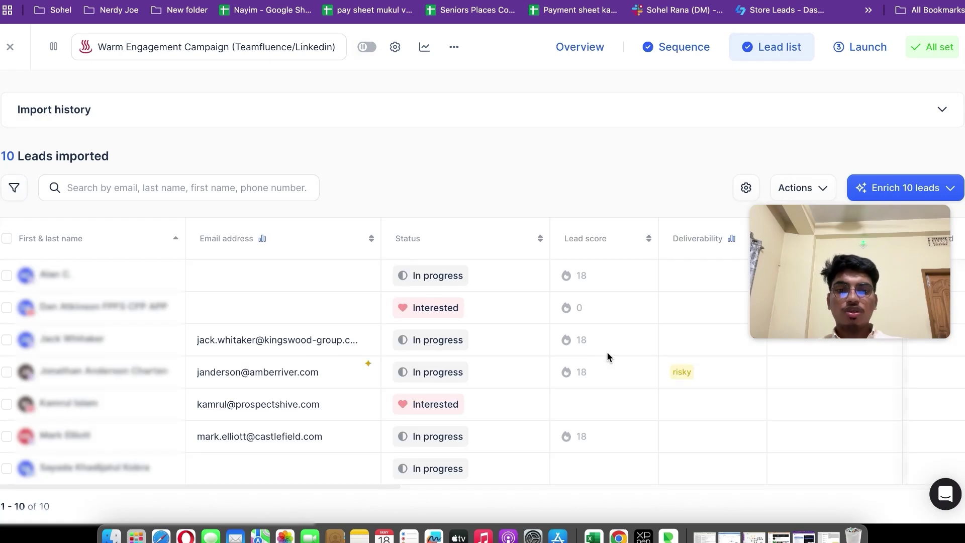
{"action": "scroll", "coordinate": [607, 352], "scroll_direction": "right", "scroll_amount": 10}
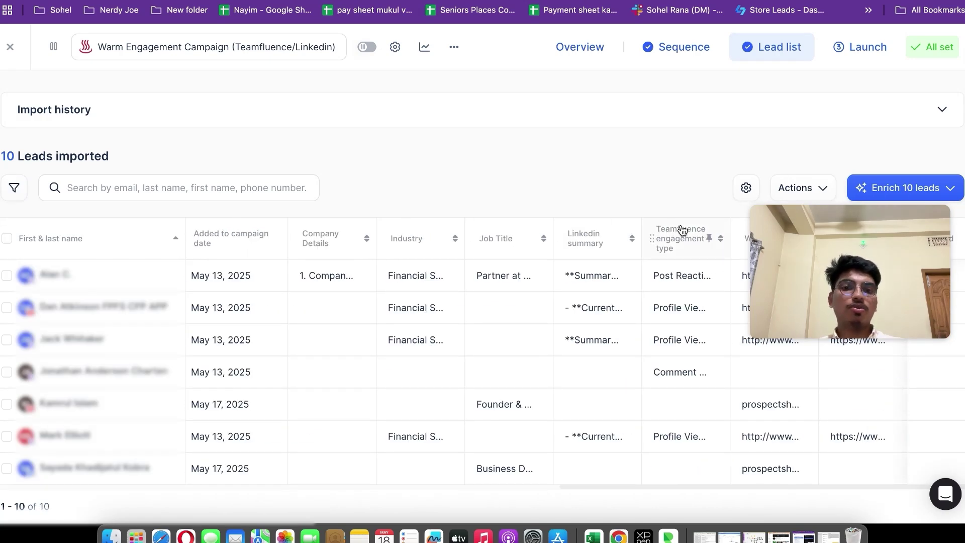
Step: Show the Linkedin Connection Request column in the lead table through the table settings and save them
{"action": "left_click_drag", "start_coordinate": [834, 237], "coordinate": [99, 238]}
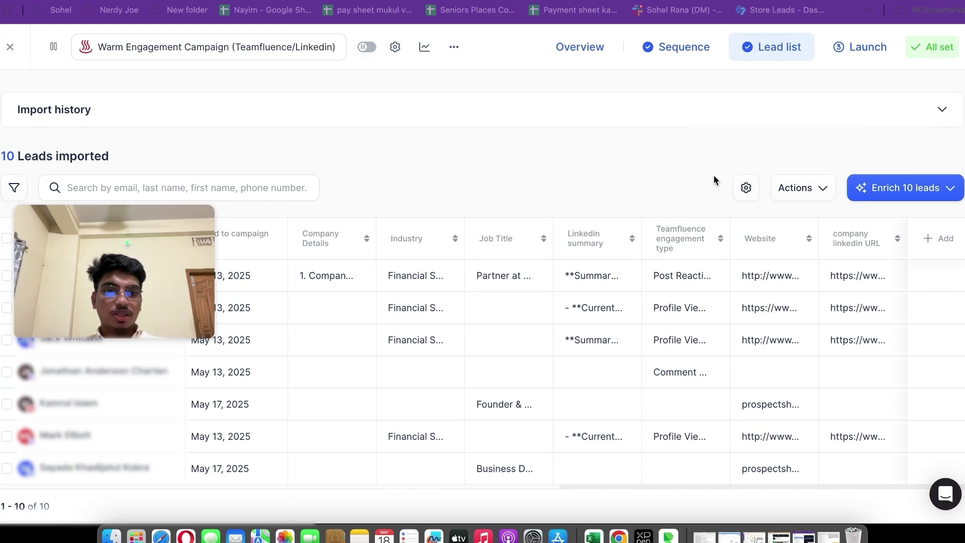
{"action": "left_click", "coordinate": [746, 190]}
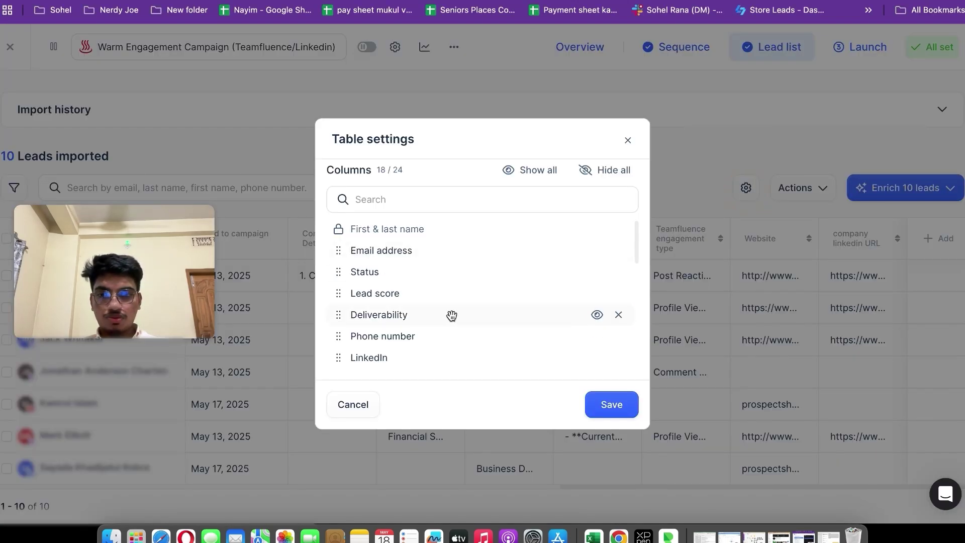
{"action": "scroll", "coordinate": [452, 315], "scroll_direction": "down", "scroll_amount": 10}
{"action": "scroll", "coordinate": [420, 272], "scroll_direction": "up", "scroll_amount": 1}
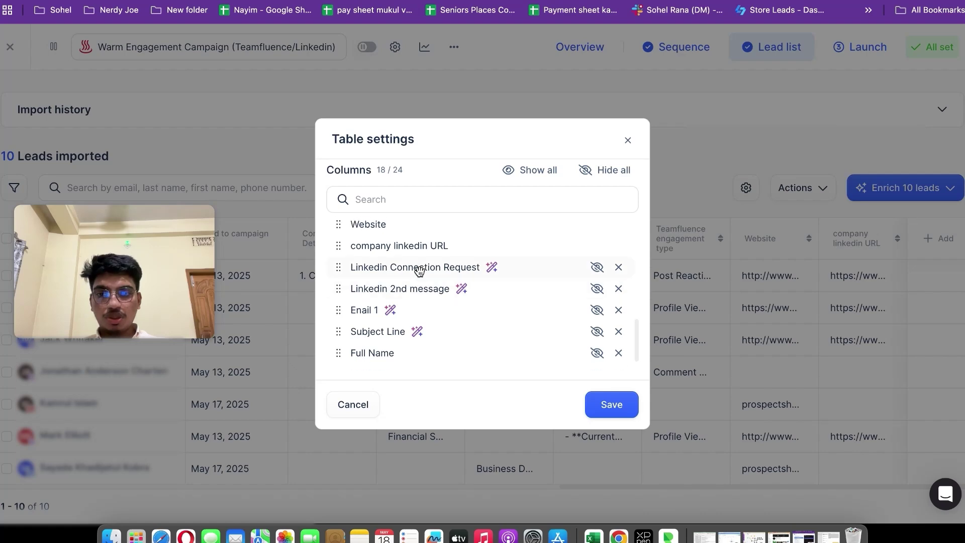
{"action": "left_click", "coordinate": [612, 405]}
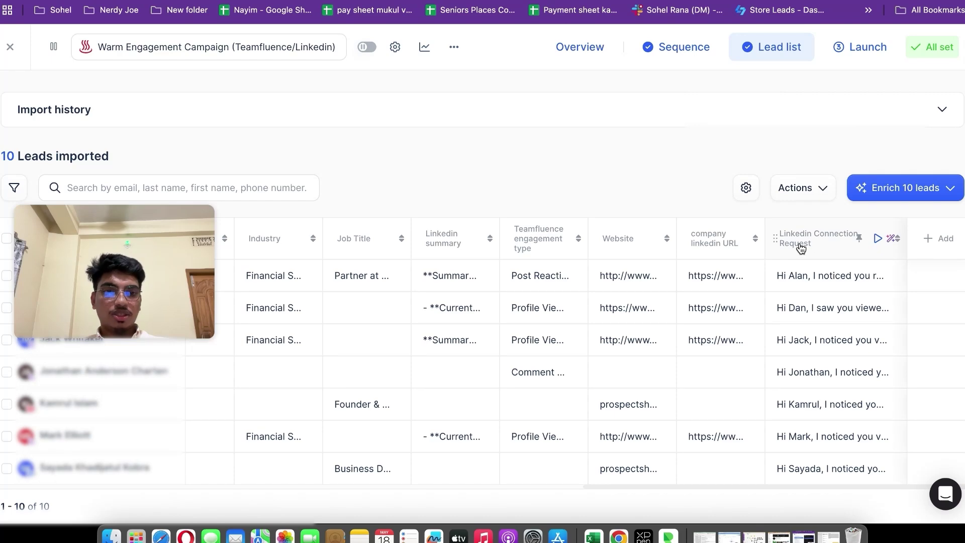
Step: Open the AI variable of the Linkedin Connection Request column and read through its prompt from the opening instruction to the closing example
{"action": "left_click", "coordinate": [801, 249]}
{"action": "left_click", "coordinate": [807, 283]}
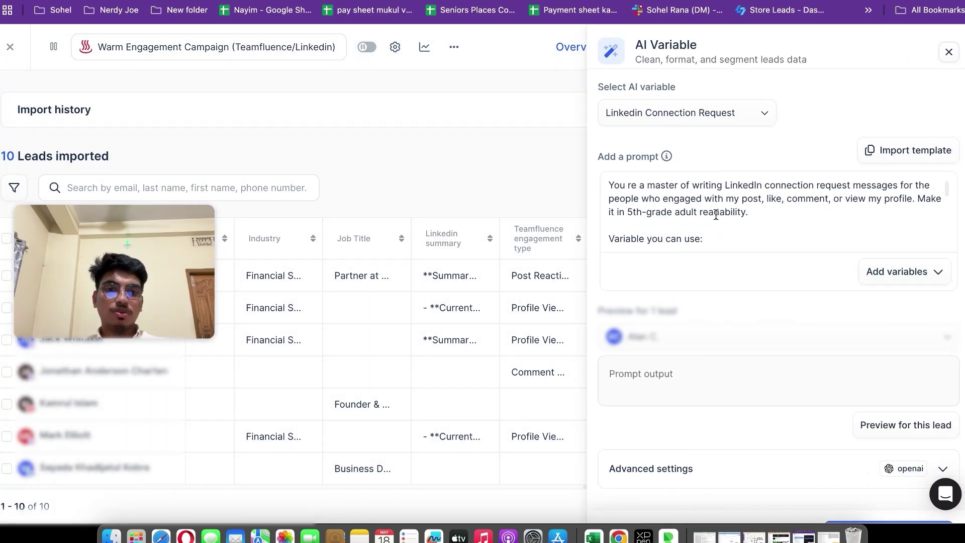
{"action": "scroll", "coordinate": [715, 215], "scroll_direction": "down", "scroll_amount": 10}
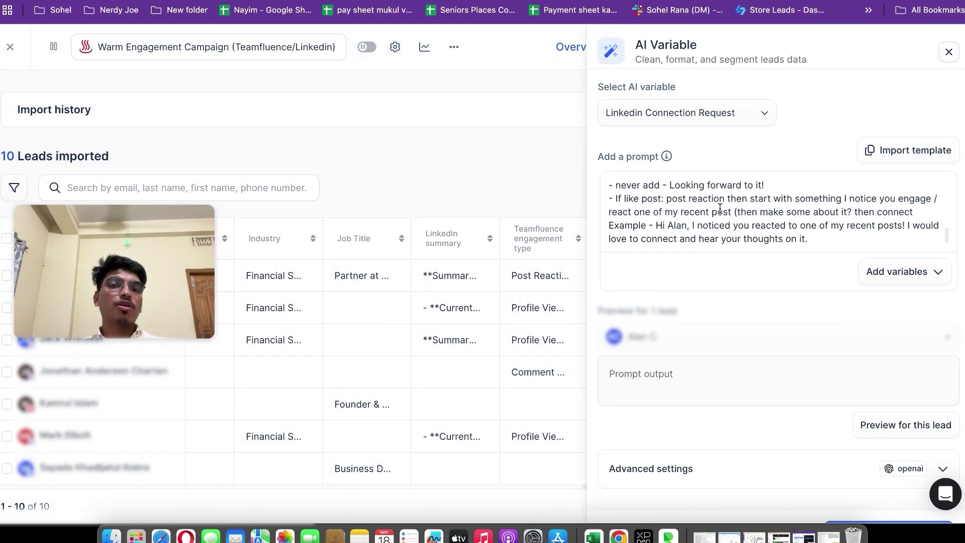
{"action": "scroll", "coordinate": [706, 203], "scroll_direction": "up", "scroll_amount": 10}
{"action": "scroll", "coordinate": [694, 201], "scroll_direction": "down", "scroll_amount": 10}
{"action": "scroll", "coordinate": [695, 201], "scroll_direction": "up", "scroll_amount": 10}
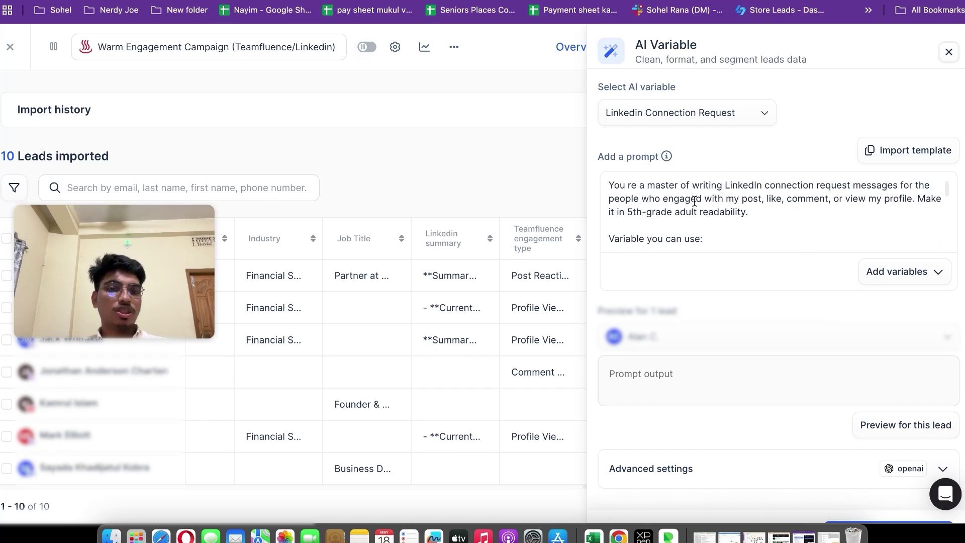
{"action": "scroll", "coordinate": [695, 201], "scroll_direction": "down", "scroll_amount": 10}
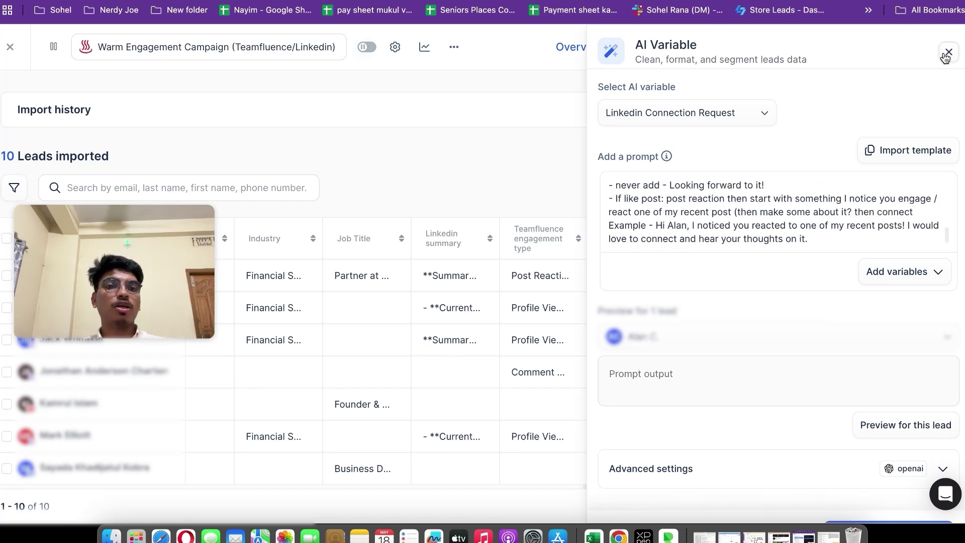
{"action": "scroll", "coordinate": [715, 213], "scroll_direction": "down", "scroll_amount": 2}
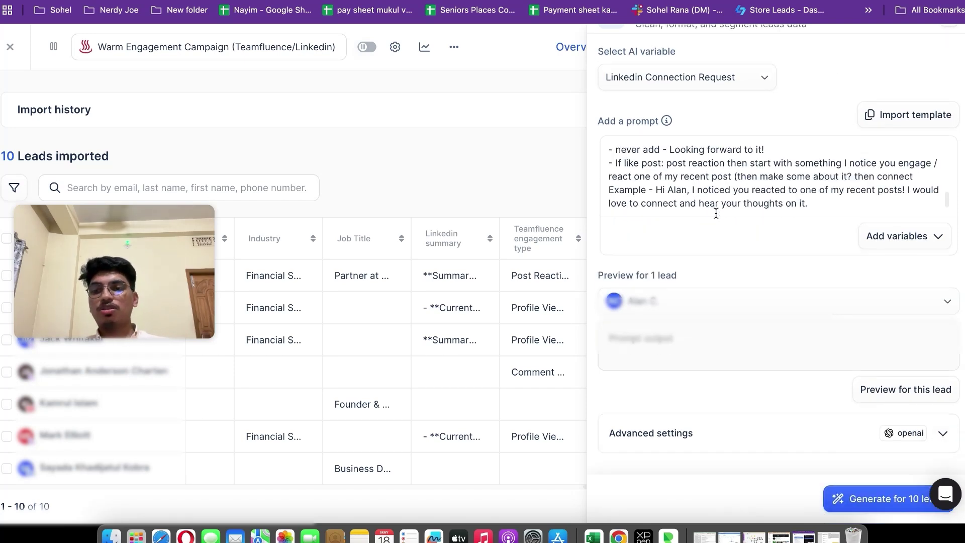
{"action": "scroll", "coordinate": [714, 186], "scroll_direction": "up", "scroll_amount": 10}
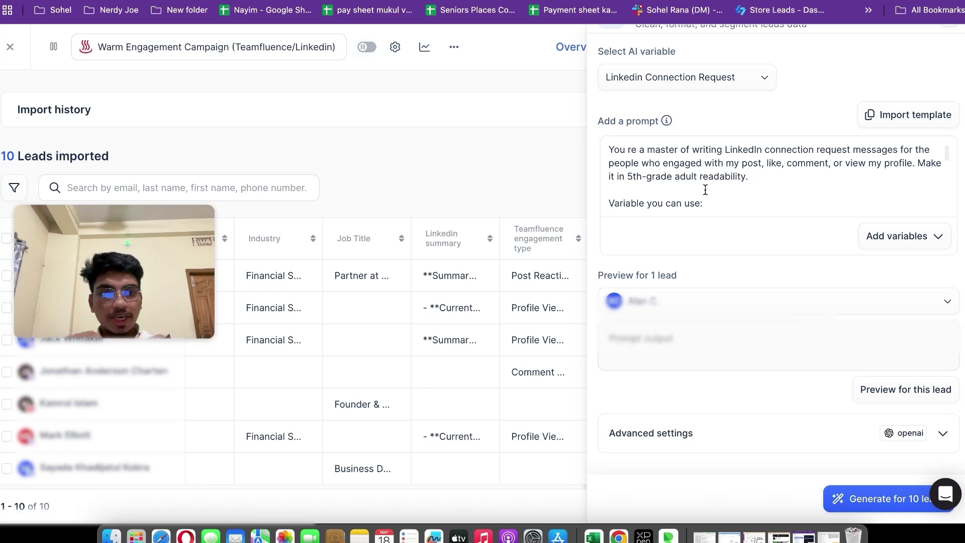
{"action": "scroll", "coordinate": [905, 76], "scroll_direction": "up", "scroll_amount": 2}
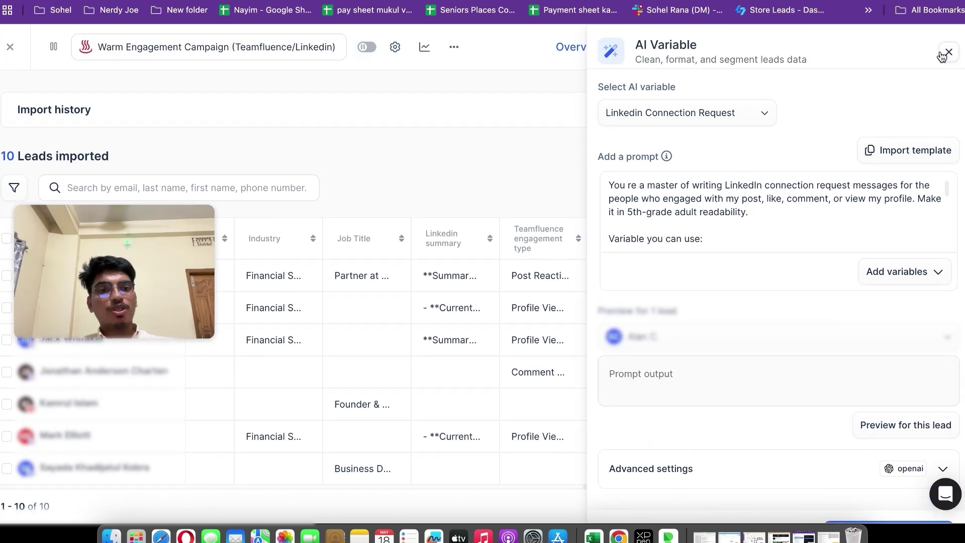
Step: Review the prompt's engagement wording, its firstName and Teamfluence engagement type variables and its example outcomes, and close the AI variable without generating
{"action": "left_click", "coordinate": [737, 197]}
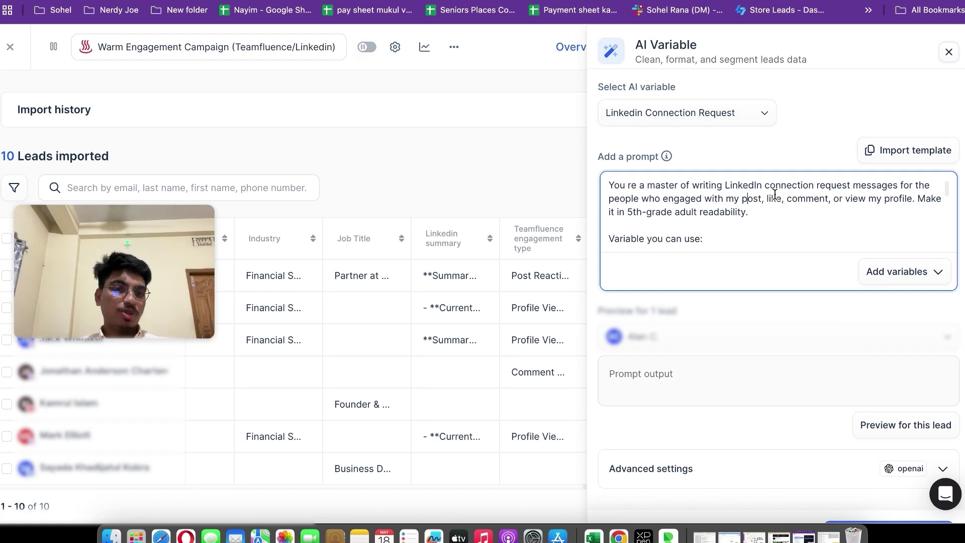
{"action": "double_click", "coordinate": [806, 202]}
{"action": "left_click", "coordinate": [824, 206]}
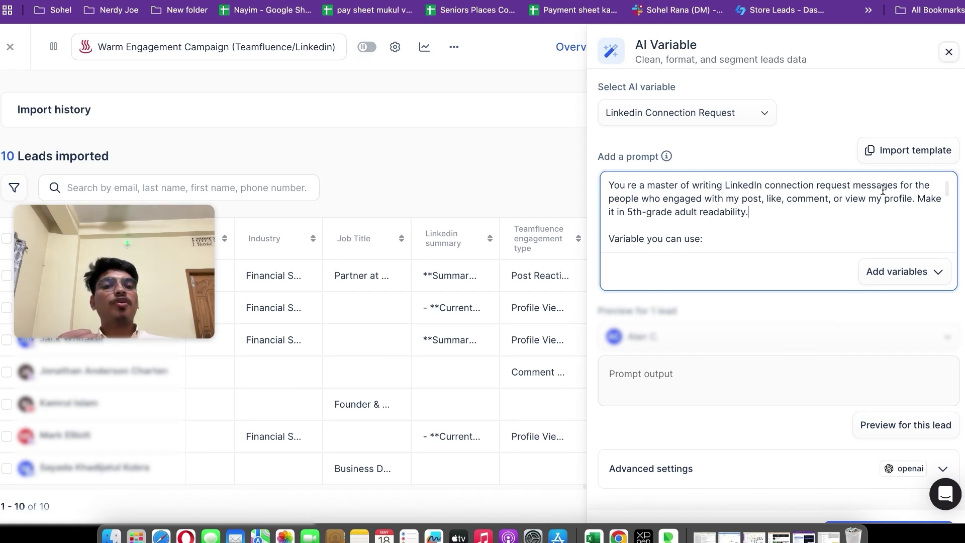
{"action": "scroll", "coordinate": [800, 235], "scroll_direction": "down", "scroll_amount": 15}
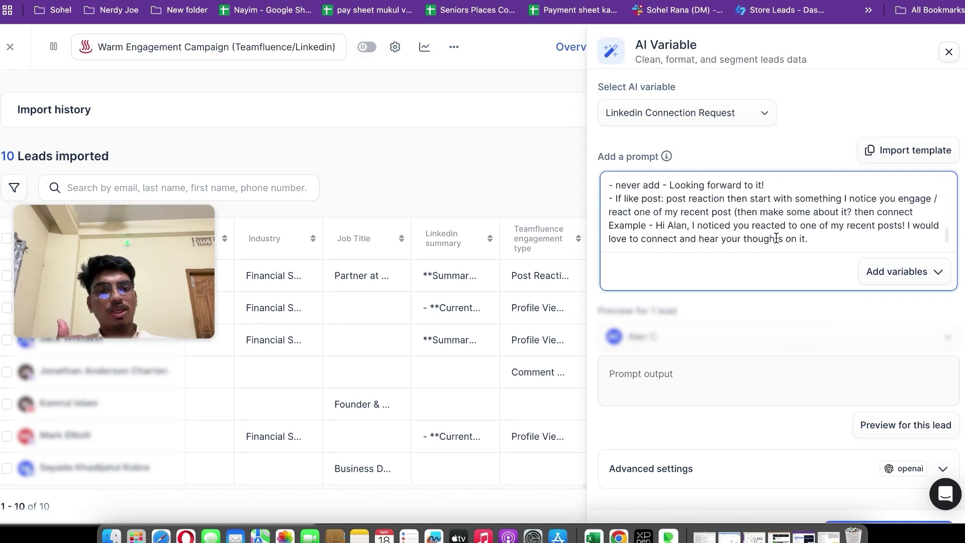
{"action": "scroll", "coordinate": [777, 238], "scroll_direction": "up", "scroll_amount": 15}
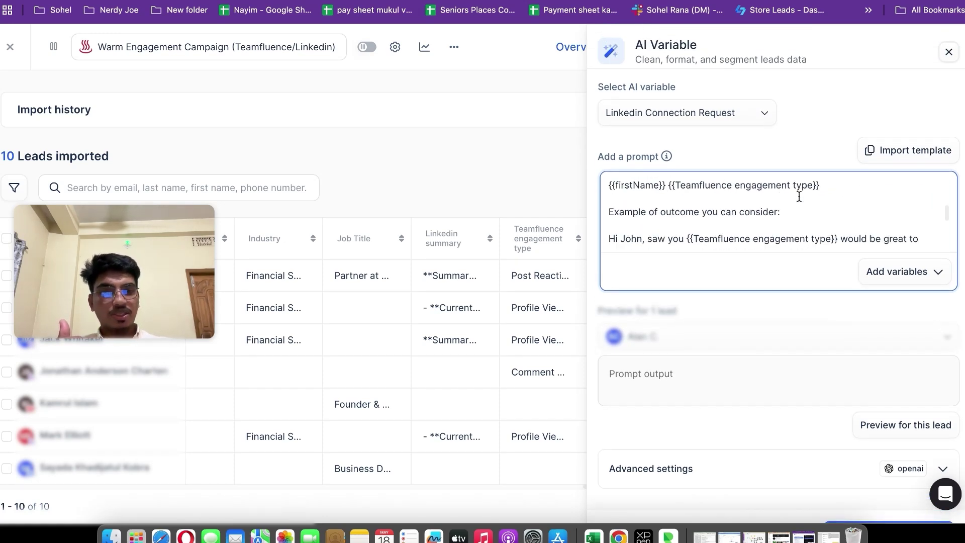
{"action": "left_click", "coordinate": [949, 52]}
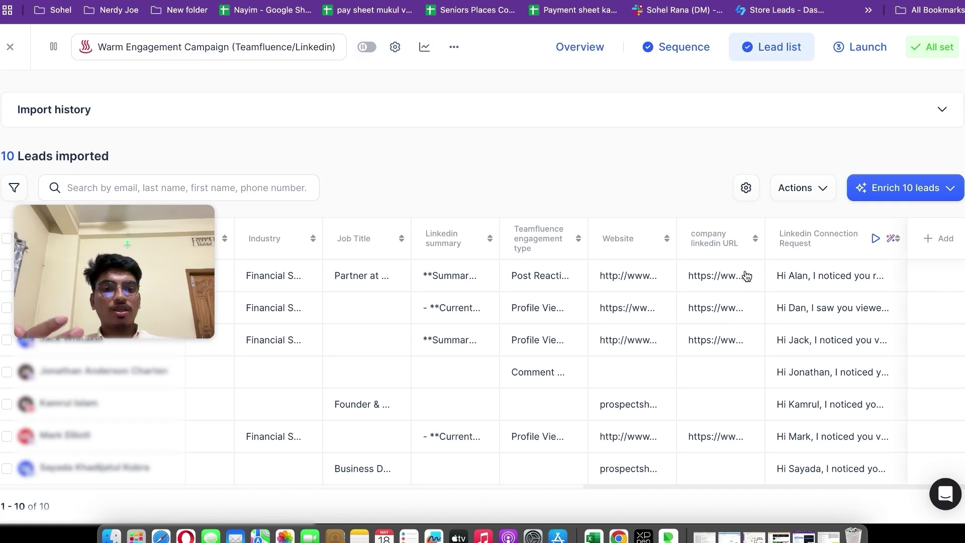
Step: Hide the Linkedin Connection Request column from the lead table again and save the table settings
{"action": "left_click", "coordinate": [746, 188]}
{"action": "scroll", "coordinate": [504, 302], "scroll_direction": "down", "scroll_amount": 5}
{"action": "scroll", "coordinate": [504, 302], "scroll_direction": "down", "scroll_amount": 5}
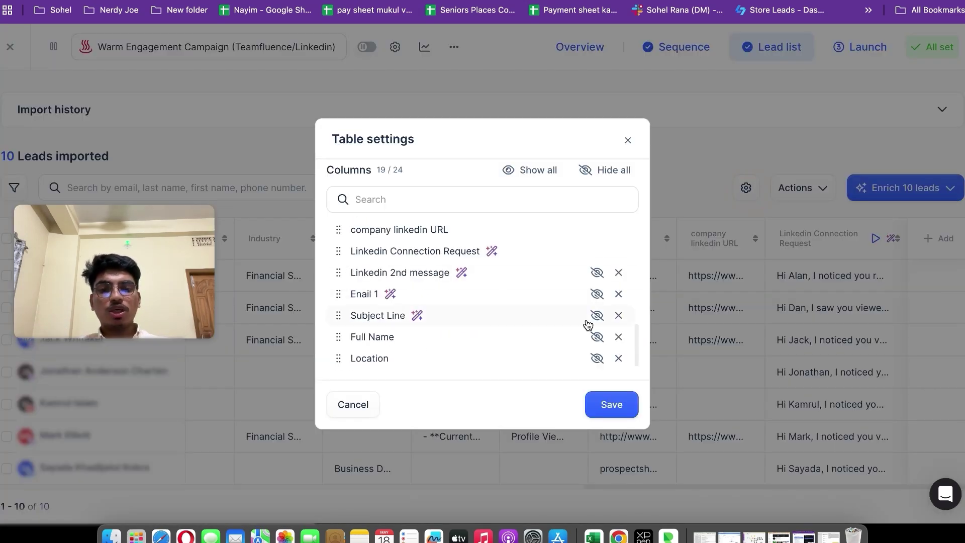
{"action": "left_click", "coordinate": [597, 252]}
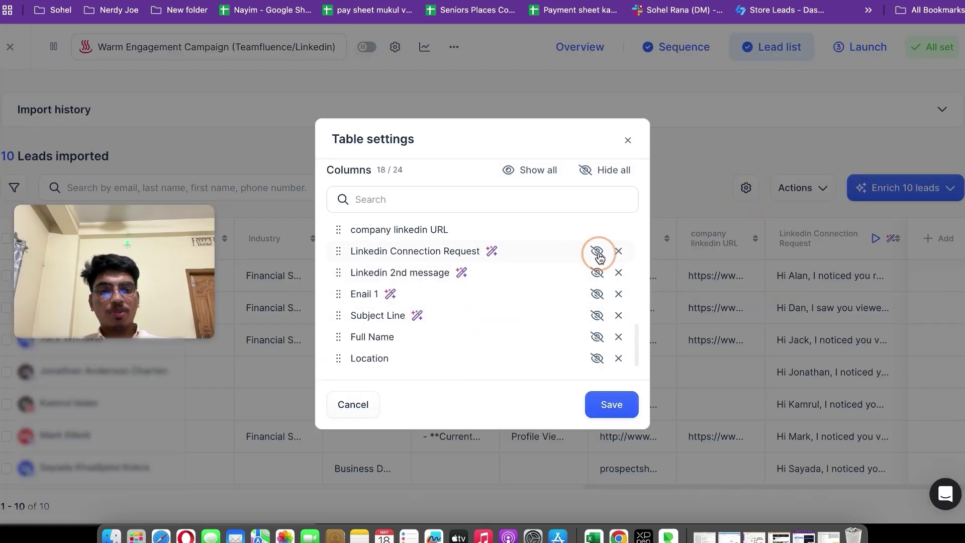
{"action": "left_click", "coordinate": [608, 402]}
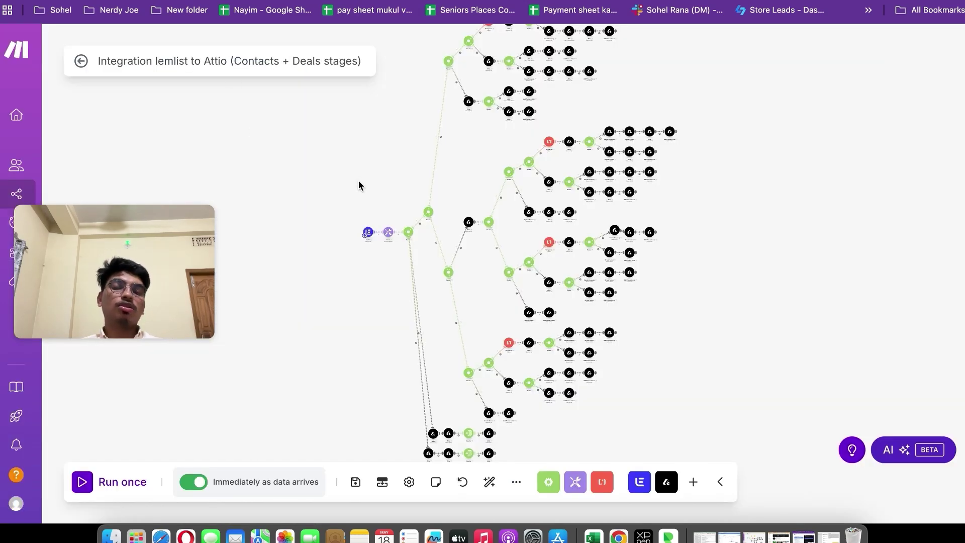
Step: In Make's Integration lemlist to Attio scenario, inspect the lemlist webhook trigger and the Set multiple variables module, closing both without saving
{"action": "left_click_drag", "start_coordinate": [445, 162], "coordinate": [460, 187]}
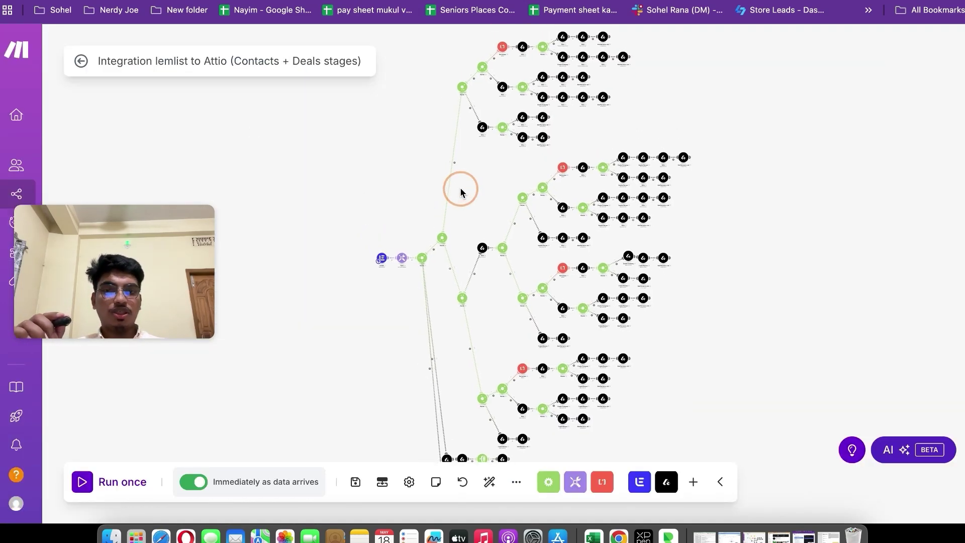
{"action": "left_click", "coordinate": [382, 259]}
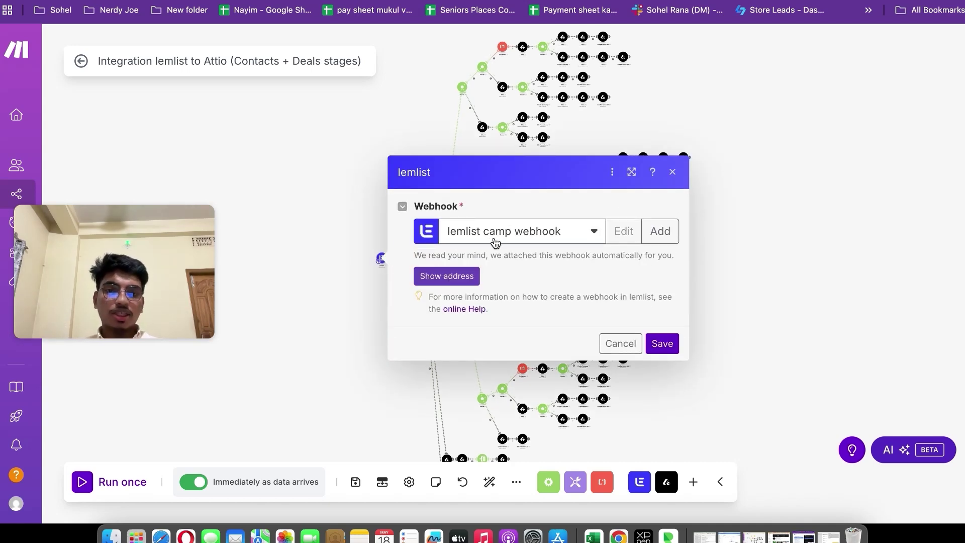
{"action": "left_click", "coordinate": [672, 172]}
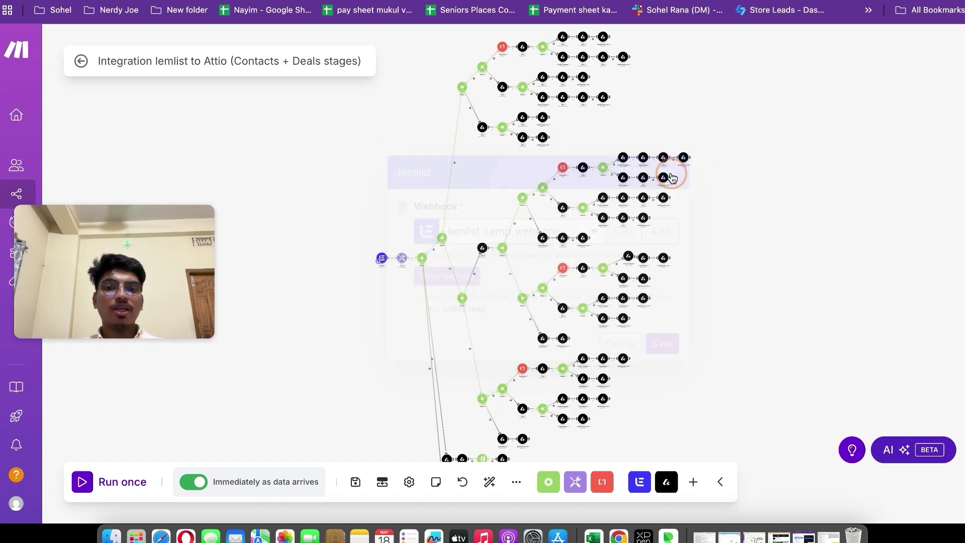
{"action": "left_click", "coordinate": [401, 259]}
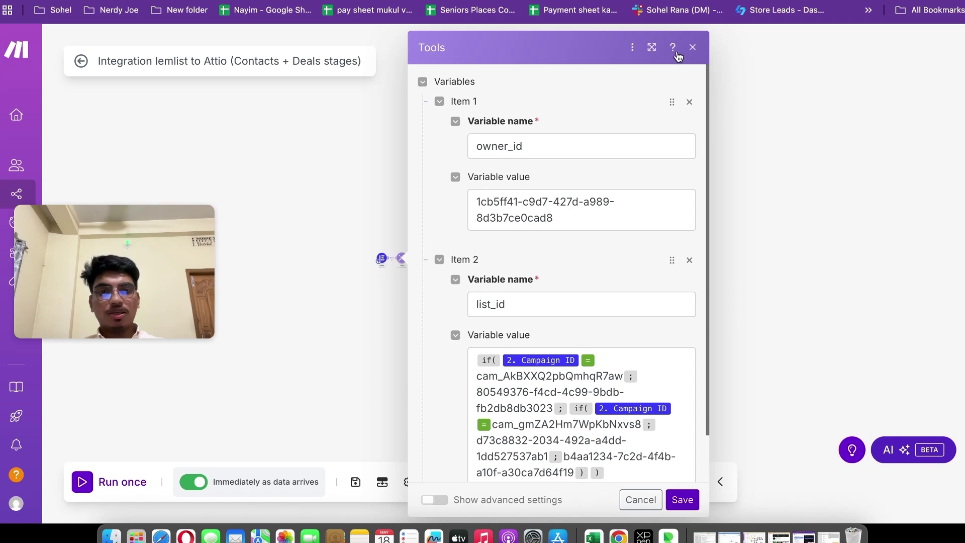
{"action": "left_click", "coordinate": [693, 47]}
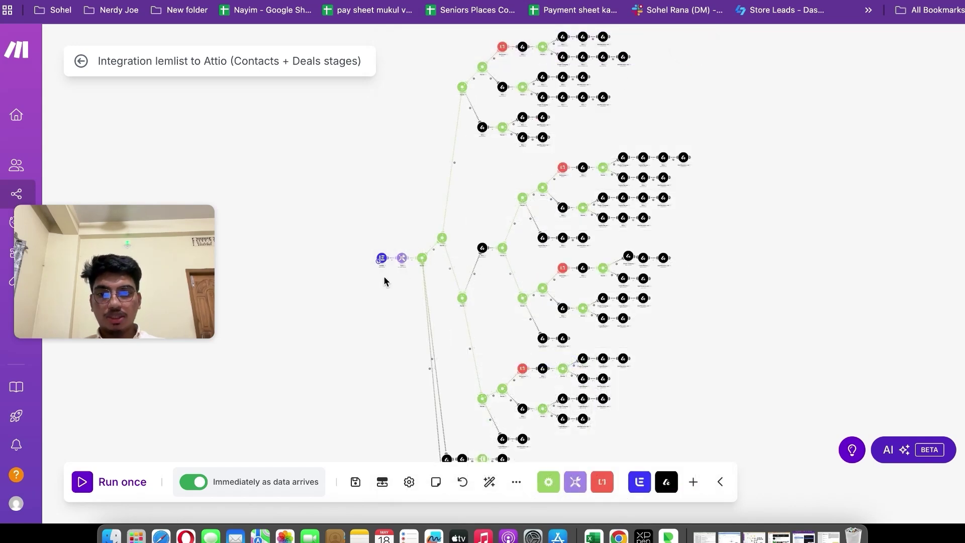
Step: Inspect the filter conditions on the first route after the first router, and close the filter without saving
{"action": "scroll", "coordinate": [385, 275], "scroll_direction": "up", "scroll_amount": 5}
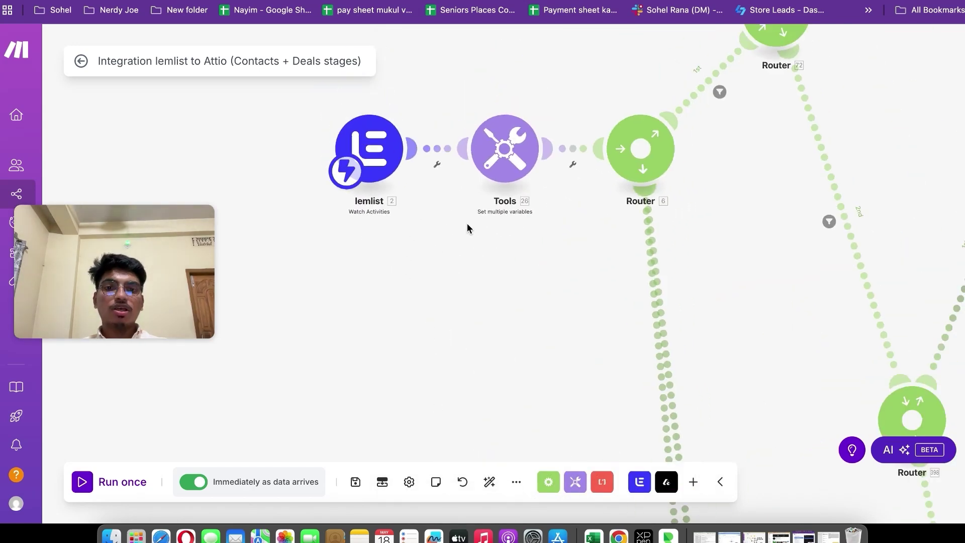
{"action": "scroll", "coordinate": [467, 228], "scroll_direction": "right", "scroll_amount": 3}
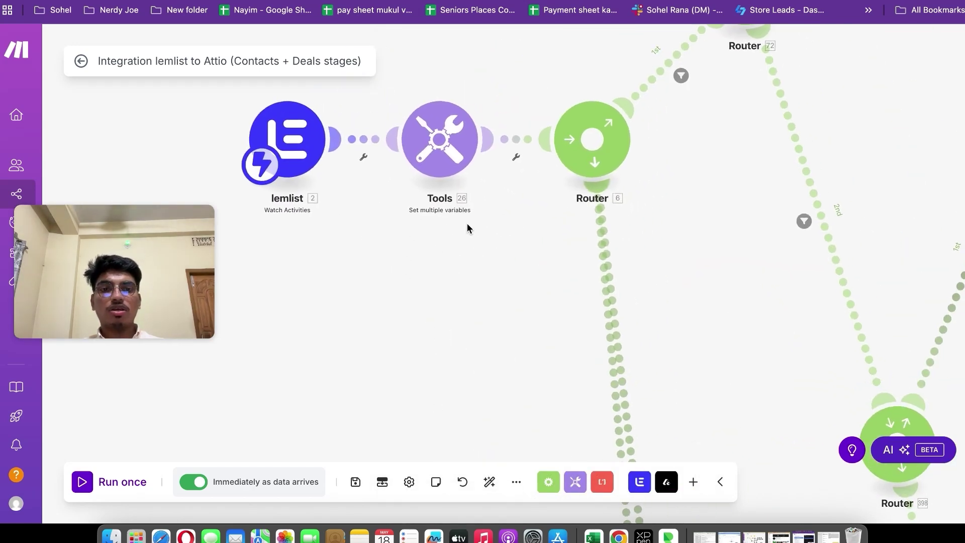
{"action": "left_click", "coordinate": [682, 76]}
{"action": "scroll", "coordinate": [709, 216], "scroll_direction": "down", "scroll_amount": 2}
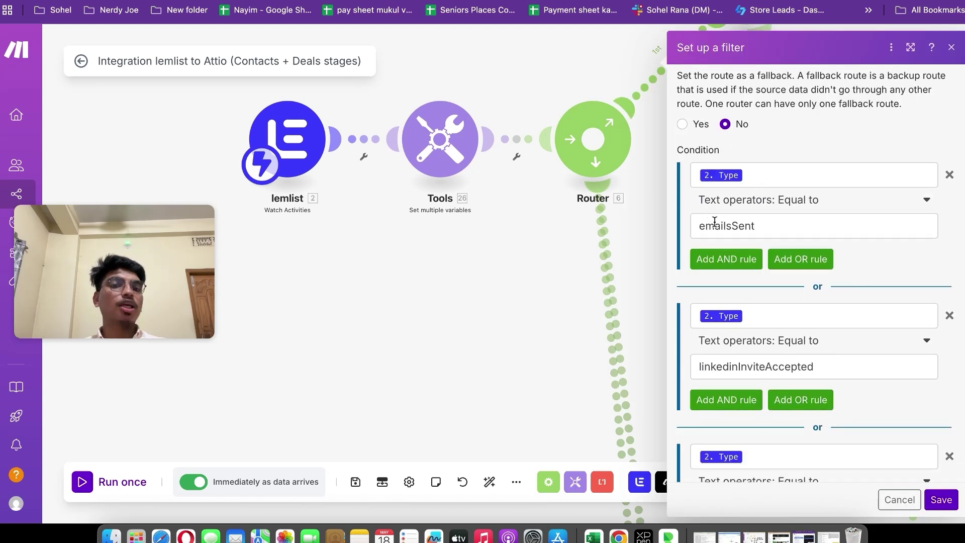
{"action": "scroll", "coordinate": [715, 221], "scroll_direction": "down", "scroll_amount": 1}
{"action": "scroll", "coordinate": [715, 222], "scroll_direction": "down", "scroll_amount": 2}
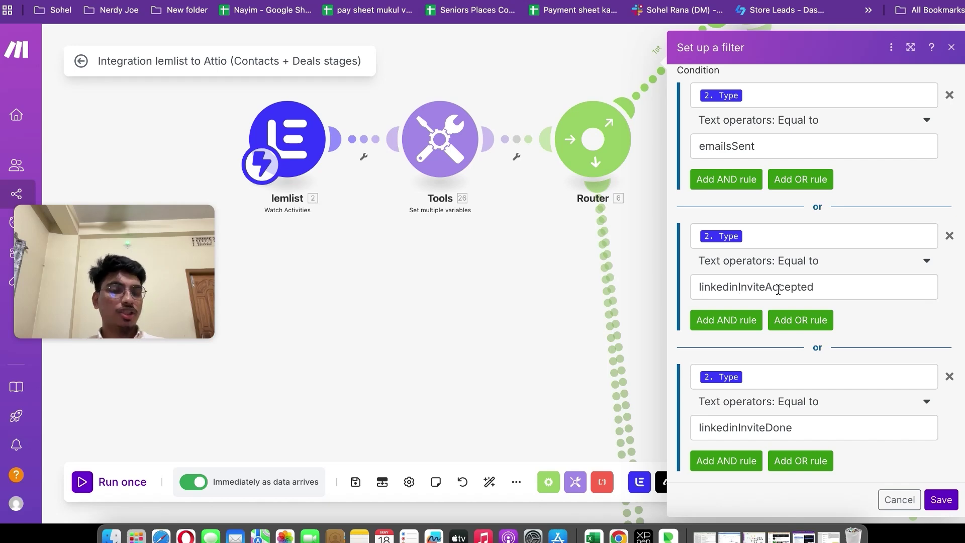
{"action": "scroll", "coordinate": [840, 189], "scroll_direction": "up", "scroll_amount": 3}
{"action": "left_click", "coordinate": [952, 48]}
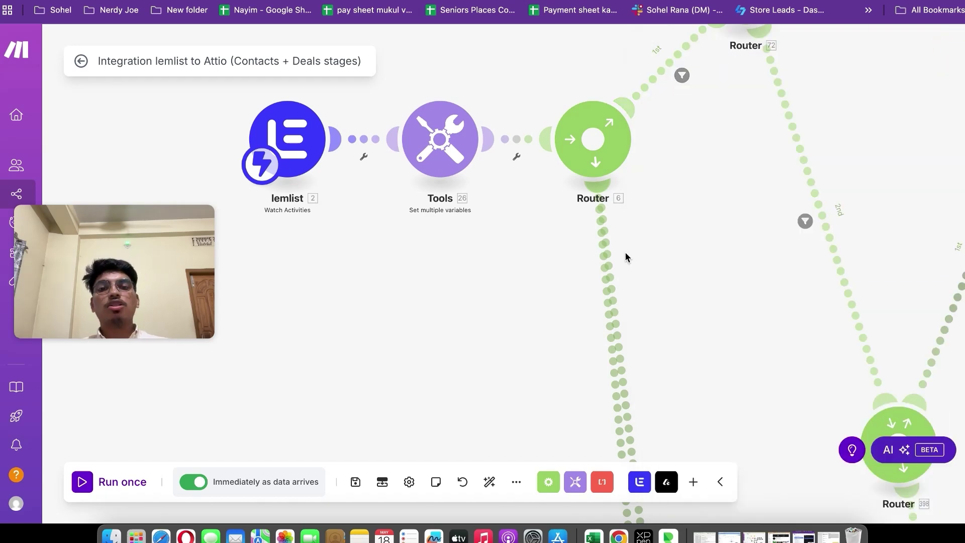
Step: Look over the scenario's router branches leading to the Attio modules, especially the uppermost group
{"action": "scroll", "coordinate": [625, 252], "scroll_direction": "down", "scroll_amount": 5}
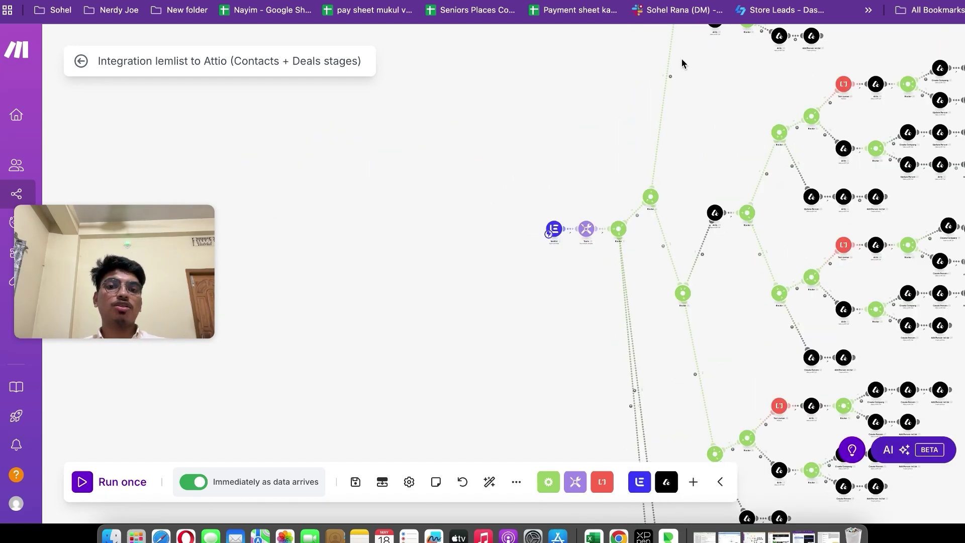
{"action": "left_click_drag", "start_coordinate": [575, 164], "coordinate": [300, 295]}
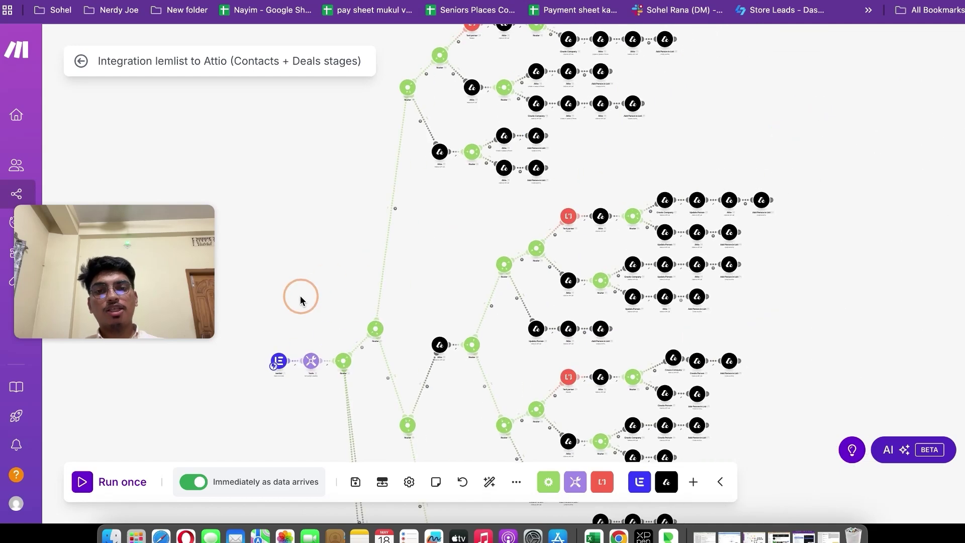
{"action": "left_click_drag", "start_coordinate": [369, 101], "coordinate": [337, 186]}
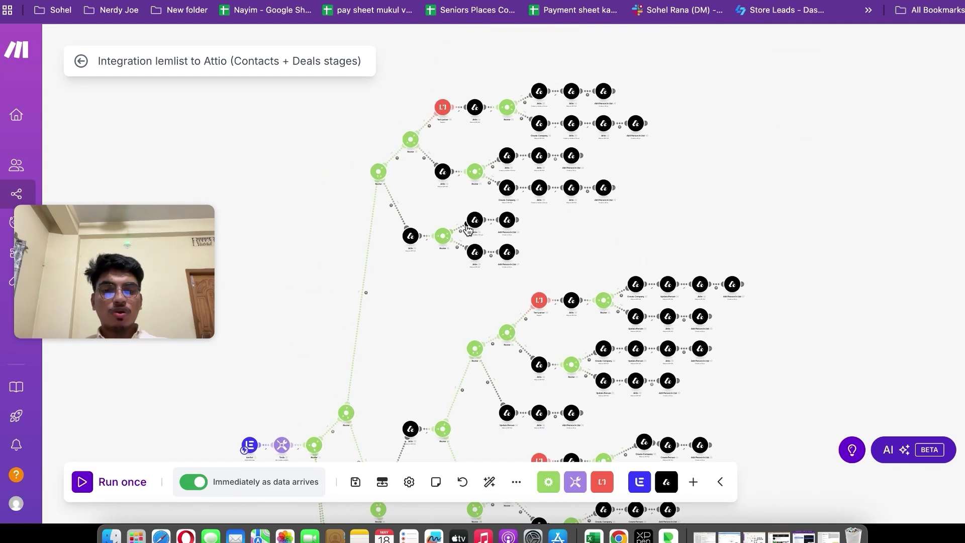
{"action": "left_click_drag", "start_coordinate": [428, 316], "coordinate": [477, 310]}
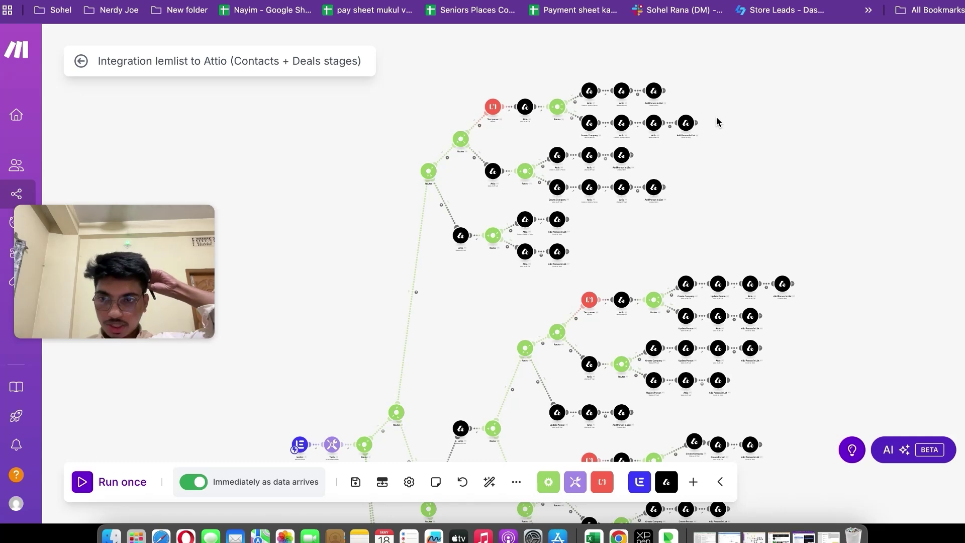
{"action": "scroll", "coordinate": [496, 300], "scroll_direction": "down", "scroll_amount": 3}
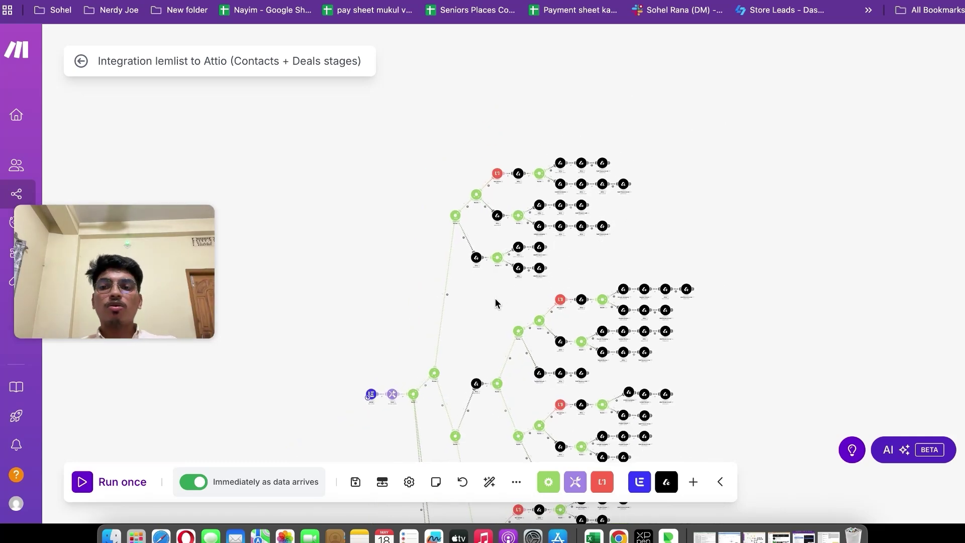
{"action": "scroll", "coordinate": [459, 184], "scroll_direction": "up", "scroll_amount": 4}
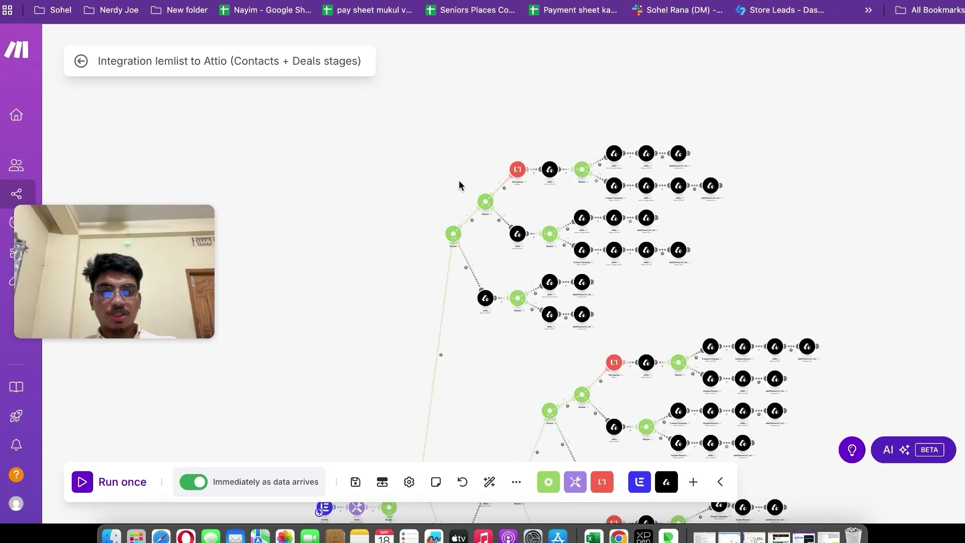
Step: Inspect the Lead Email filter on the route leading up to the uppermost router group, and close it without saving
{"action": "scroll", "coordinate": [460, 184], "scroll_direction": "up", "scroll_amount": 3}
{"action": "left_click_drag", "start_coordinate": [380, 365], "coordinate": [388, 258]}
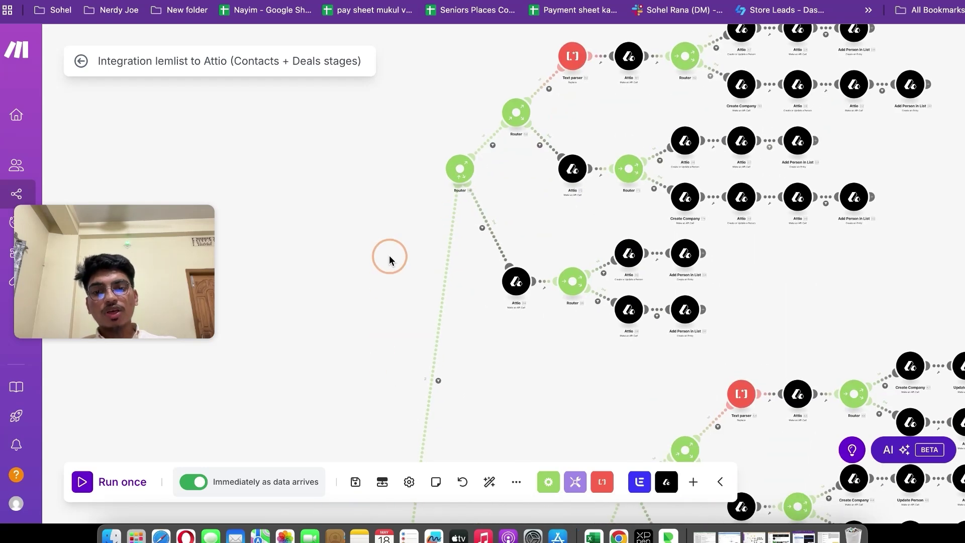
{"action": "left_click", "coordinate": [439, 382]}
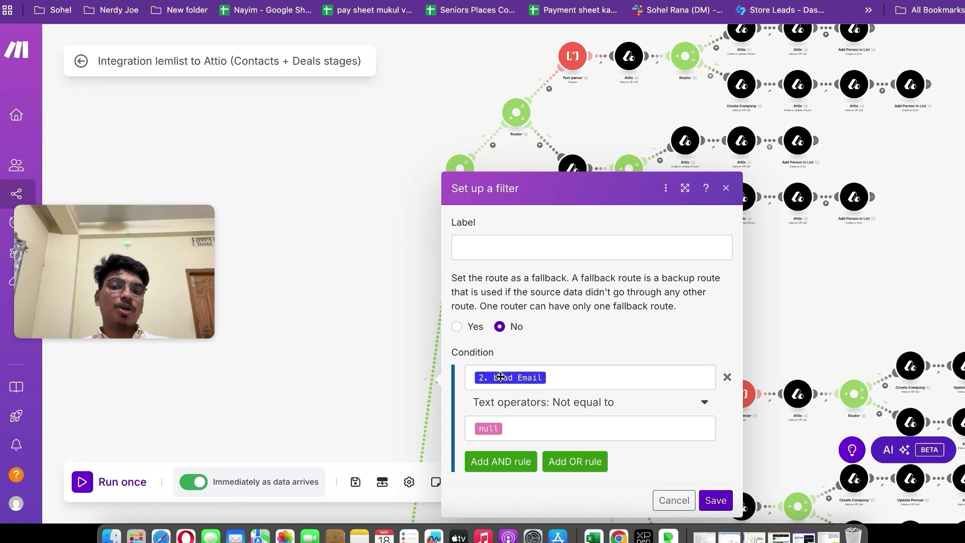
{"action": "left_click", "coordinate": [727, 188]}
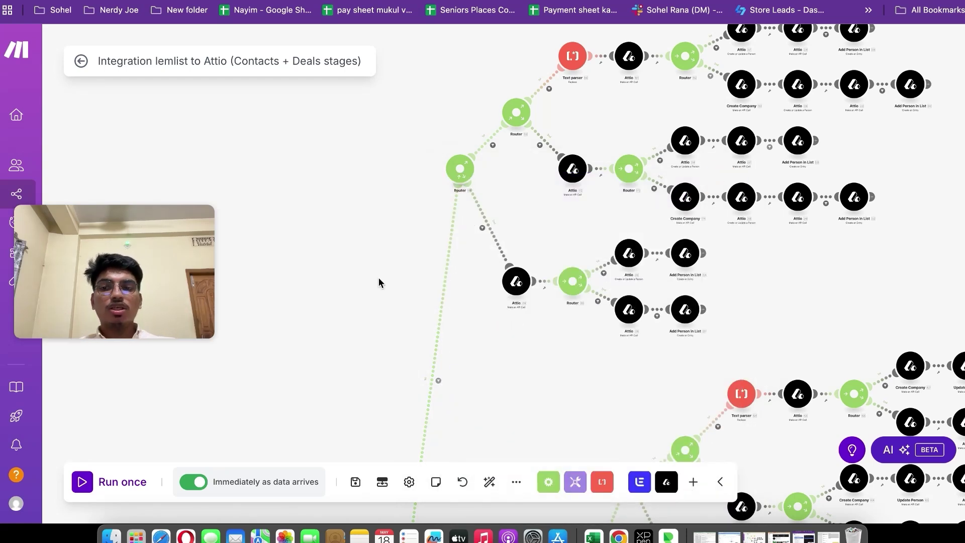
Step: Inspect the companyName filters on the first and second routes of the uppermost group's first router, closing both without saving
{"action": "left_click", "coordinate": [493, 146]}
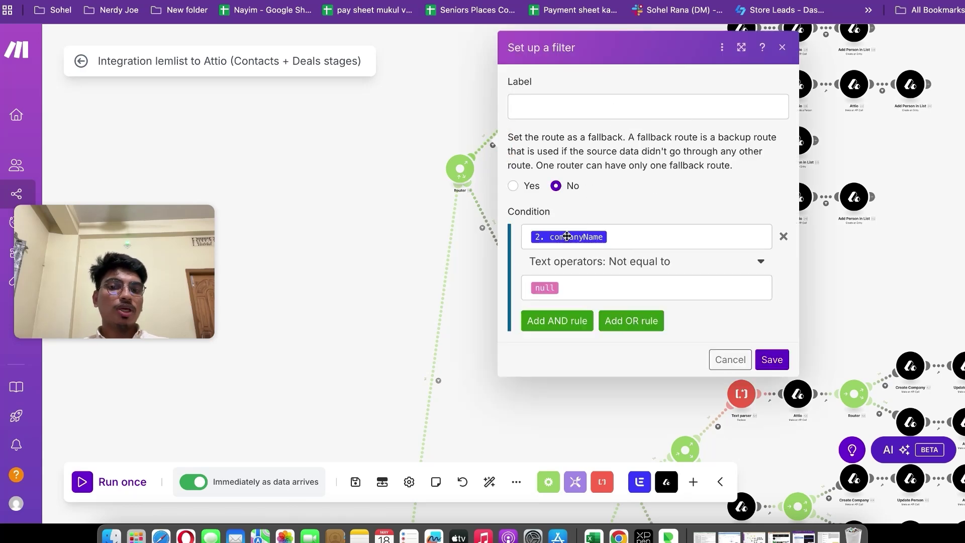
{"action": "left_click", "coordinate": [782, 48]}
{"action": "left_click", "coordinate": [482, 230]}
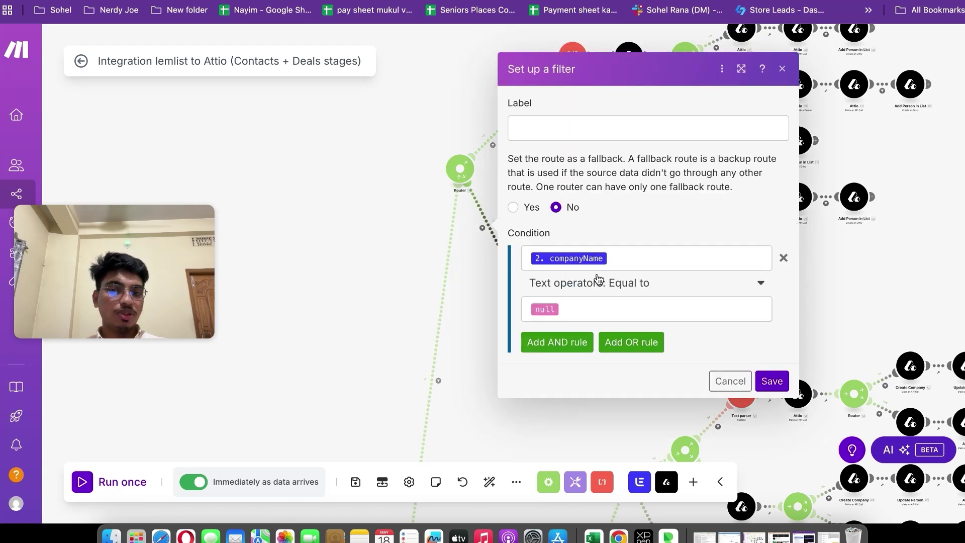
{"action": "left_click", "coordinate": [782, 70]}
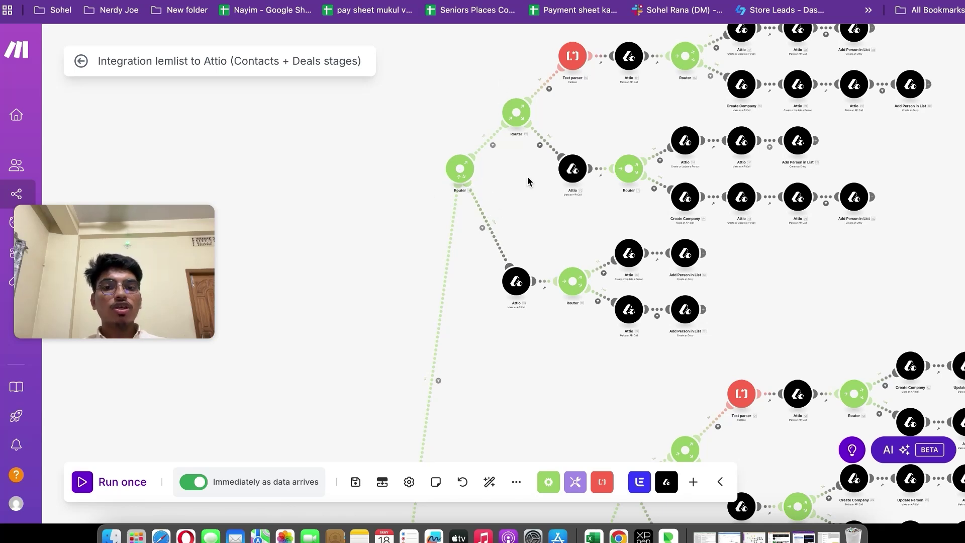
Step: Recheck the companyName filter on that router's first route, close it without saving, and examine the filtered connection before the Text parser module
{"action": "left_click_drag", "start_coordinate": [528, 180], "coordinate": [475, 311]}
{"action": "left_click", "coordinate": [442, 268]}
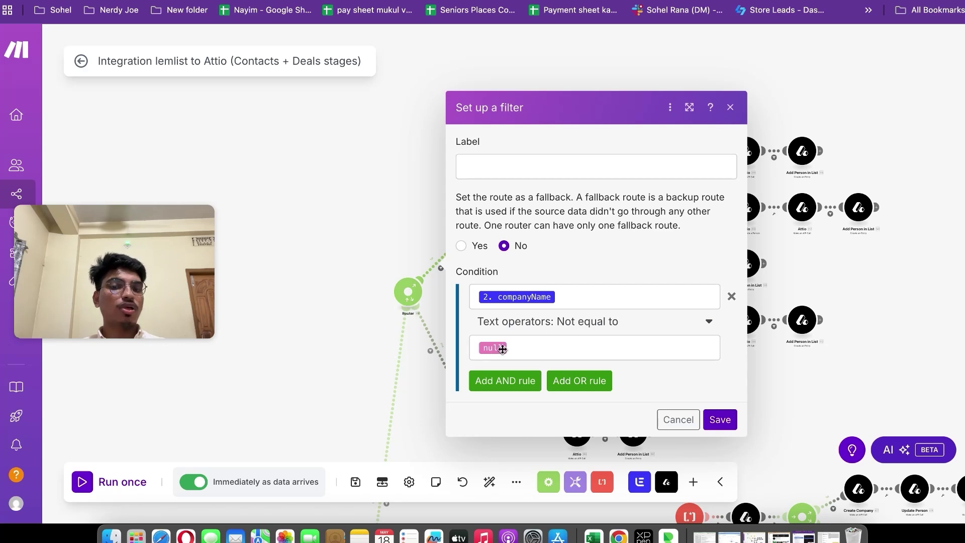
{"action": "left_click", "coordinate": [734, 107]}
{"action": "left_click_drag", "start_coordinate": [506, 261], "coordinate": [470, 294]}
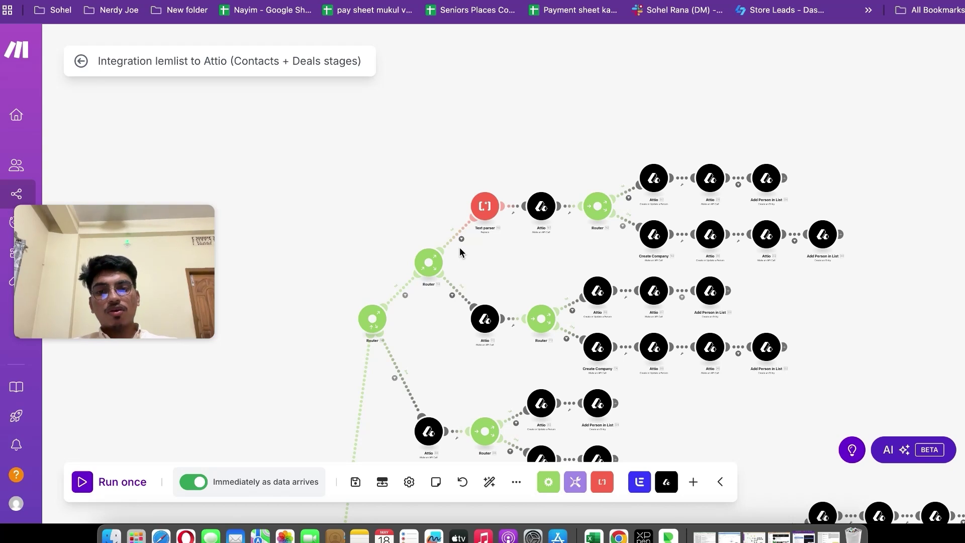
{"action": "left_click", "coordinate": [462, 240]}
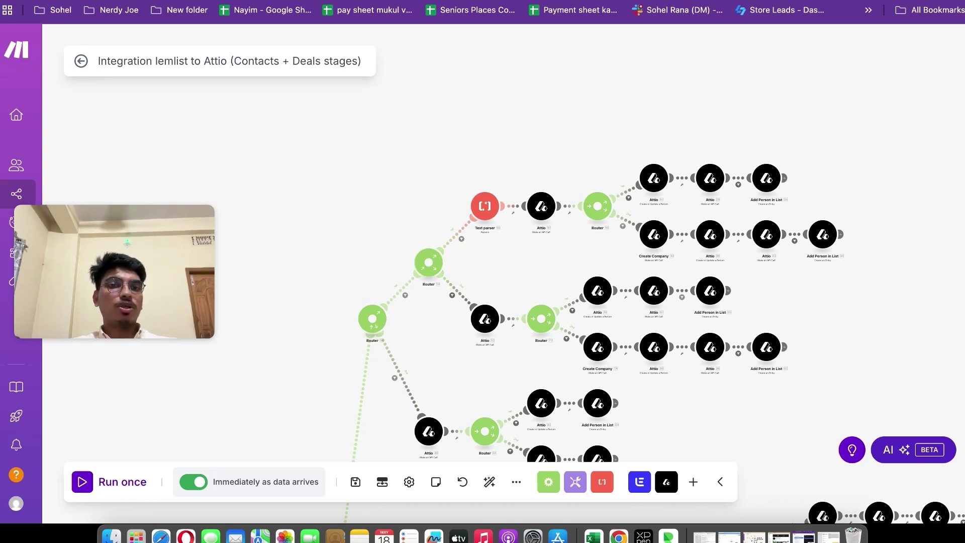
Step: Switch to Attio and open the Teamfluence list to view its contact stages
{"action": "key", "text": "ctrl+Tab"}
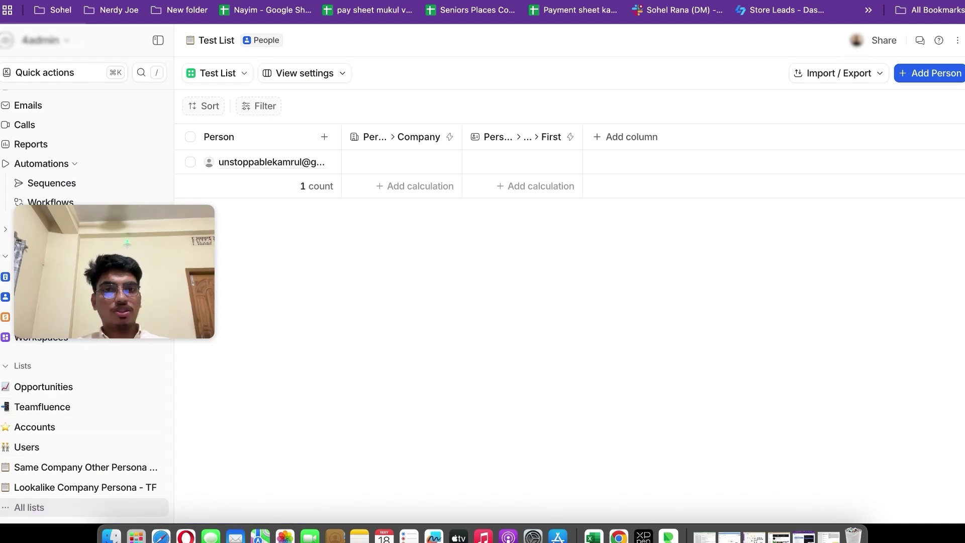
{"action": "key", "text": "ctrl+shift+Tab"}
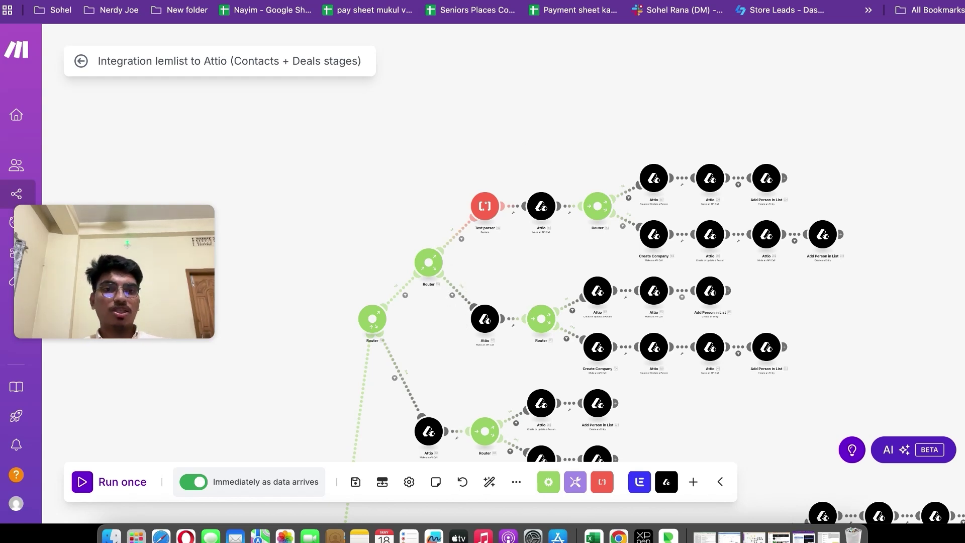
{"action": "left_click", "coordinate": [804, 1]}
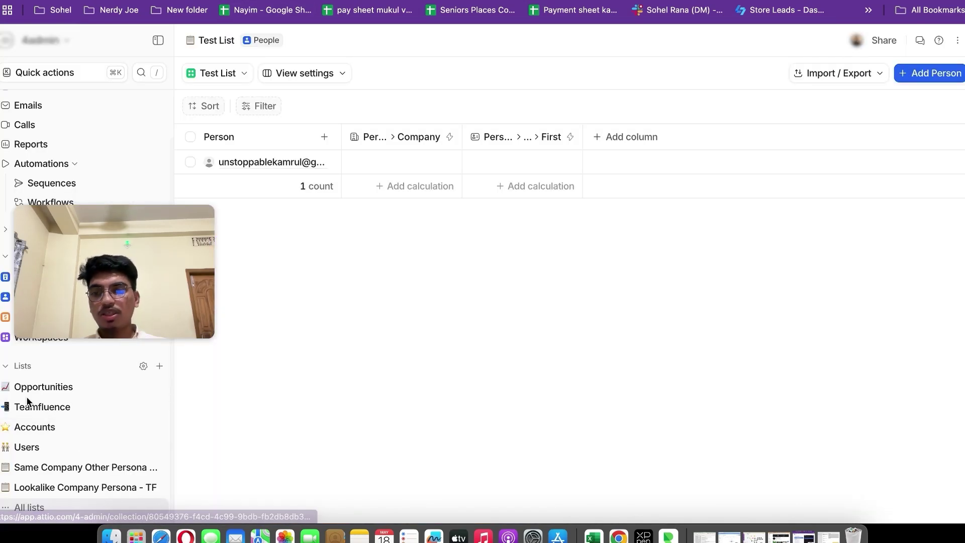
{"action": "left_click", "coordinate": [44, 408]}
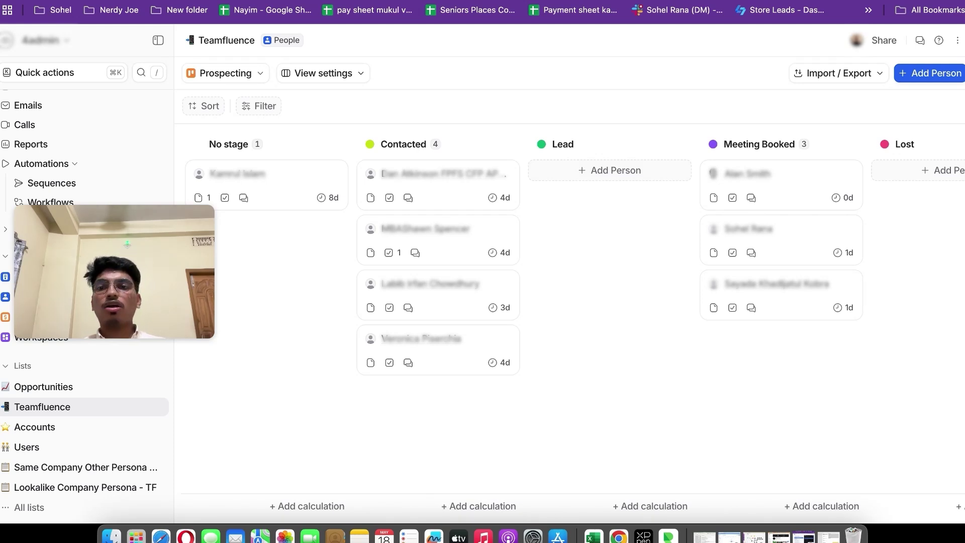
Step: Back in Make, inspect the Attio API call module after the Text parser and the following router's first-route filter, closing both without saving
{"action": "key", "text": "ctrl+Tab"}
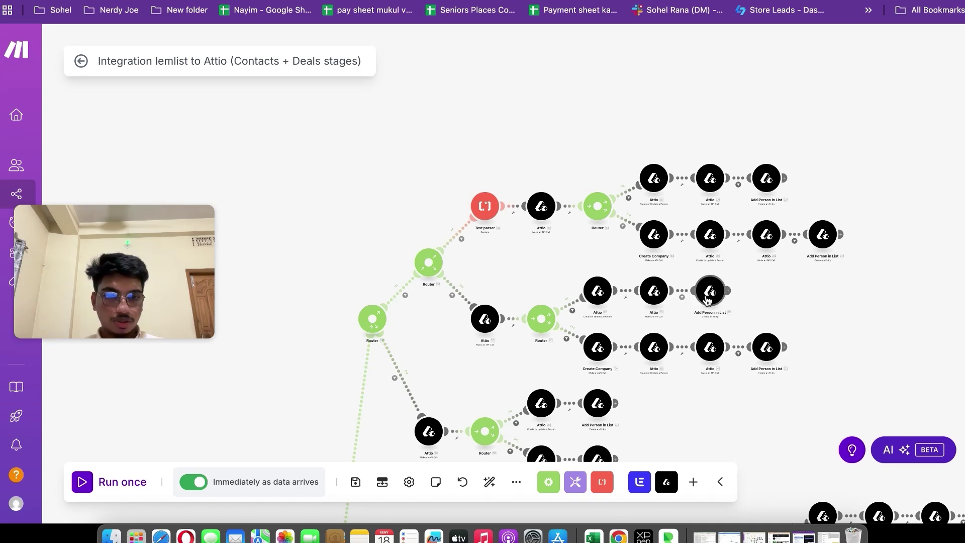
{"action": "scroll", "coordinate": [725, 219], "scroll_direction": "up", "scroll_amount": 5}
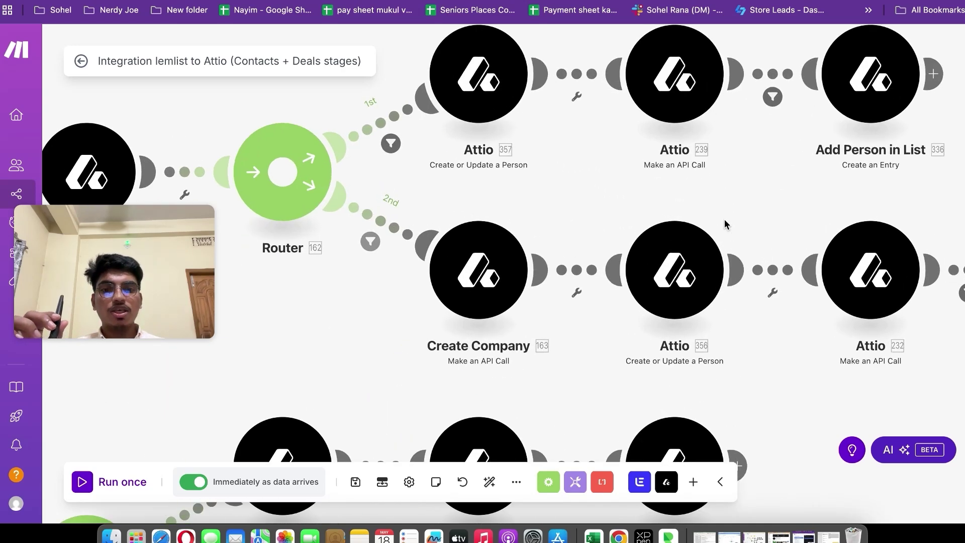
{"action": "scroll", "coordinate": [724, 220], "scroll_direction": "down", "scroll_amount": 4}
{"action": "scroll", "coordinate": [725, 219], "scroll_direction": "up", "scroll_amount": 2}
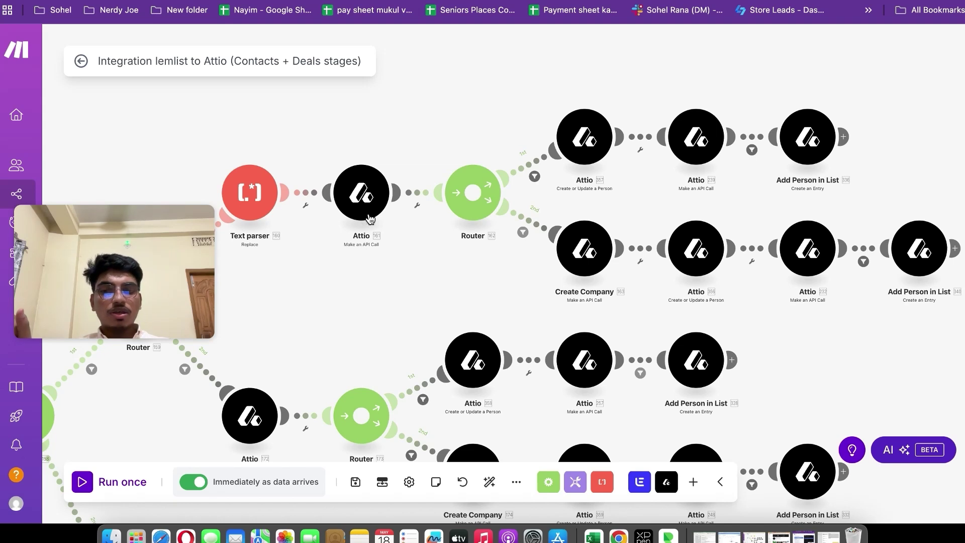
{"action": "left_click", "coordinate": [355, 226]}
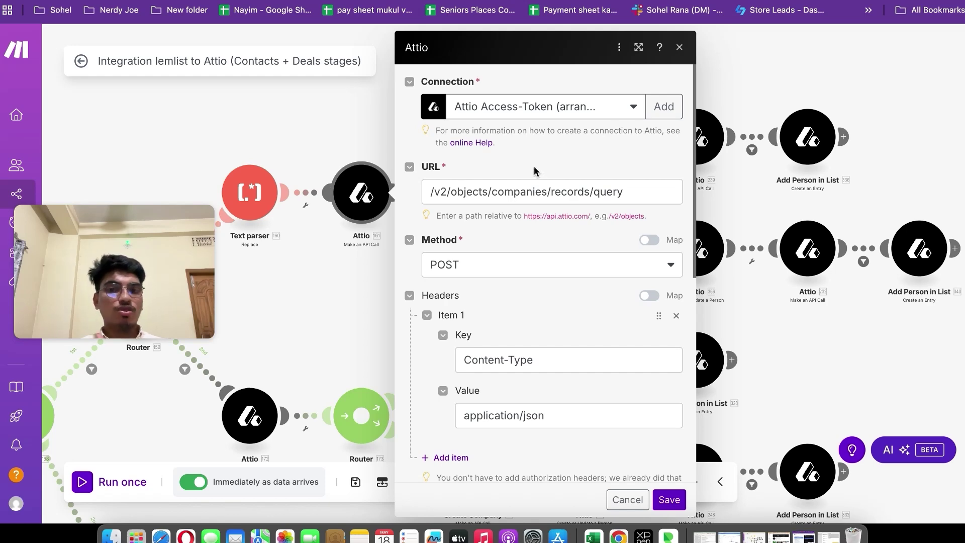
{"action": "left_click", "coordinate": [680, 49]}
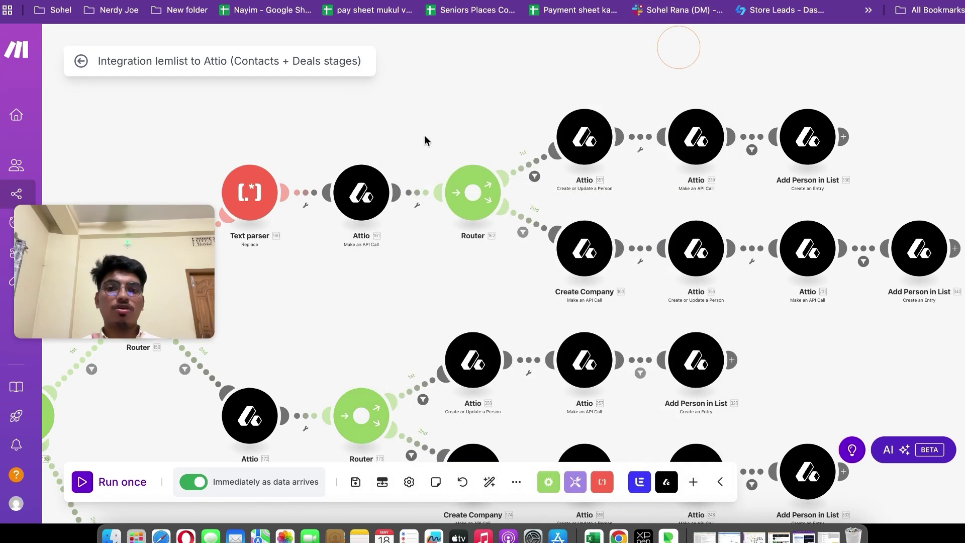
{"action": "left_click", "coordinate": [535, 177]}
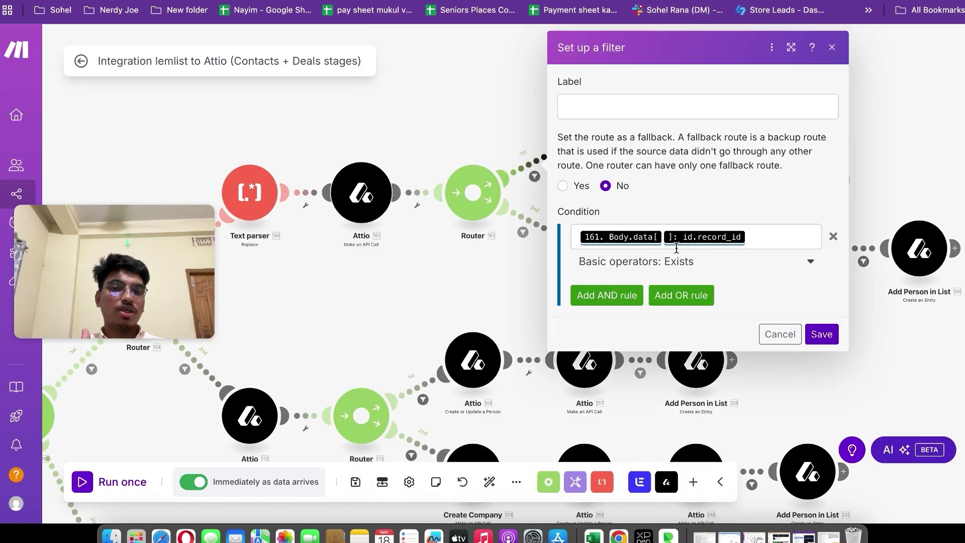
{"action": "left_click", "coordinate": [832, 48]}
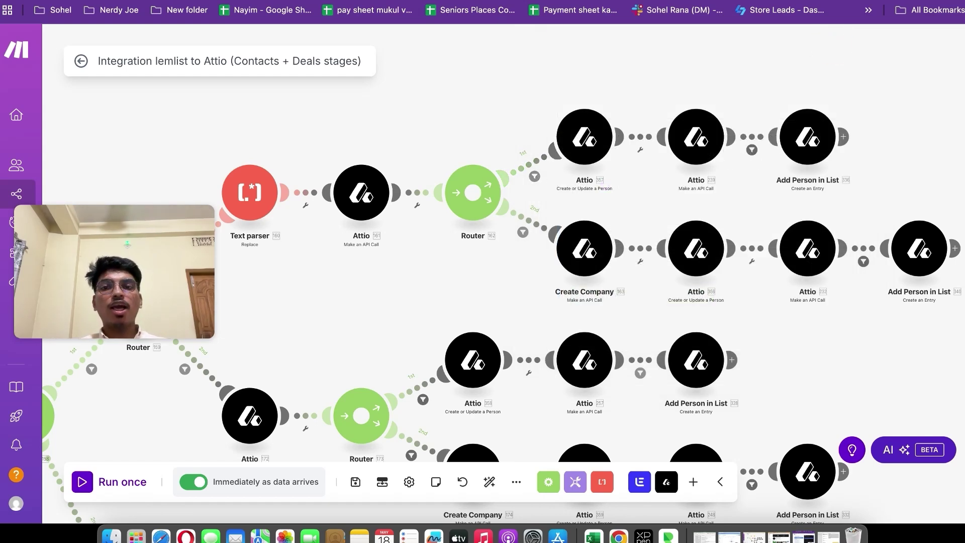
Step: Switch to lemlist and look over the Warm Engagement Campaign's sequence, from the profile visit through the accepted-invite branches
{"action": "key", "text": "ctrl+Tab"}
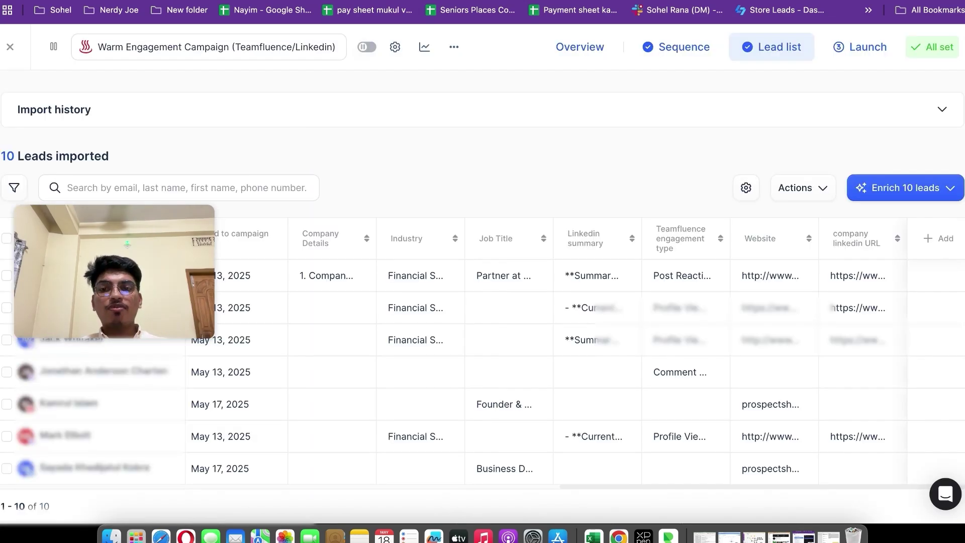
{"action": "left_click", "coordinate": [673, 57]}
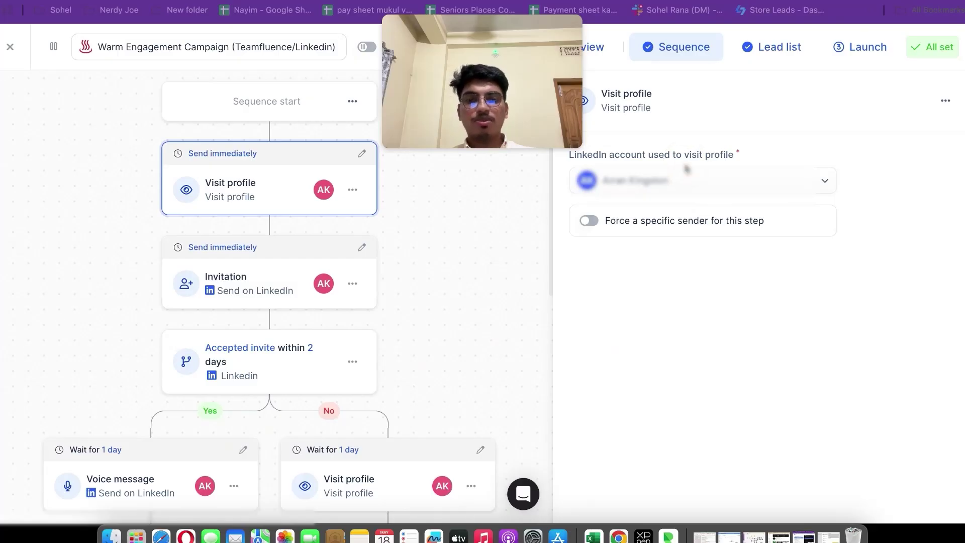
{"action": "scroll", "coordinate": [186, 287], "scroll_direction": "down", "scroll_amount": 5}
{"action": "scroll", "coordinate": [186, 287], "scroll_direction": "up", "scroll_amount": 5}
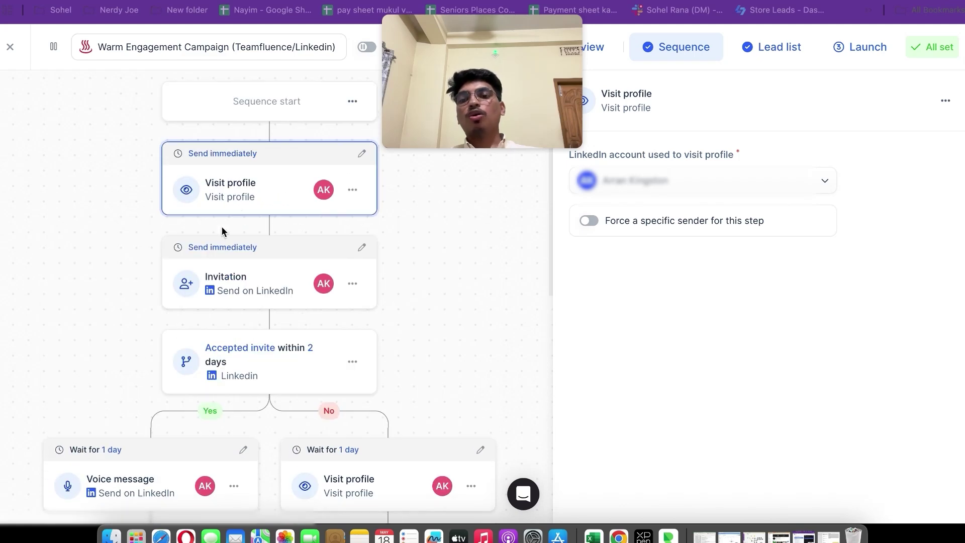
{"action": "scroll", "coordinate": [264, 291], "scroll_direction": "down", "scroll_amount": 5}
{"action": "scroll", "coordinate": [264, 290], "scroll_direction": "up", "scroll_amount": 5}
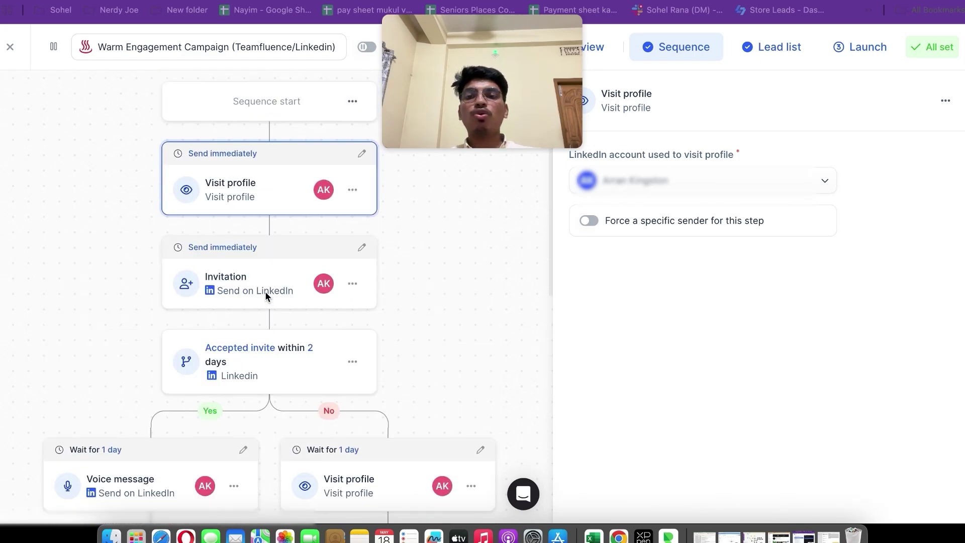
{"action": "scroll", "coordinate": [265, 291], "scroll_direction": "down", "scroll_amount": 5}
{"action": "scroll", "coordinate": [264, 291], "scroll_direction": "up", "scroll_amount": 2}
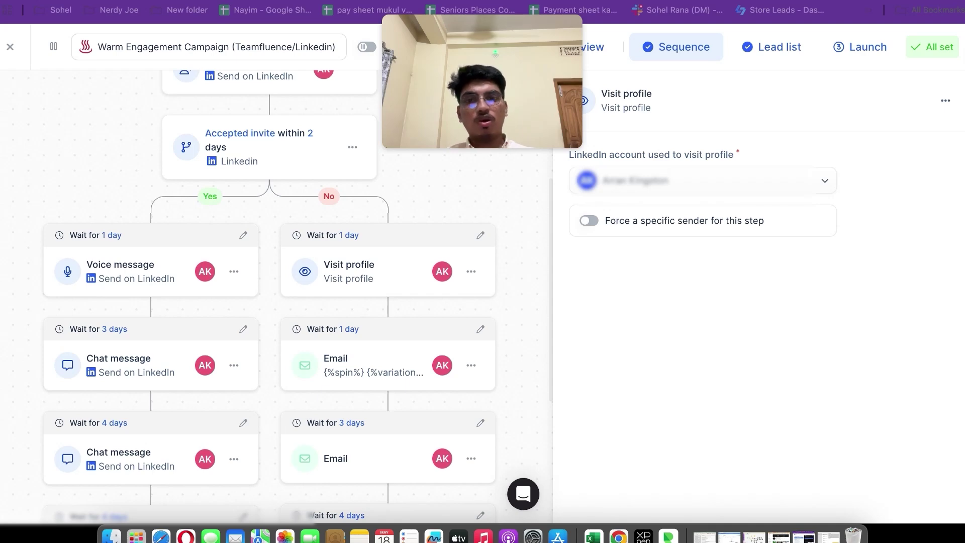
Step: Back in Make, inspect the record_id filter on Router 162's first route and that branch's Add Person in List module, closing both without saving
{"action": "key", "text": "ctrl+Tab"}
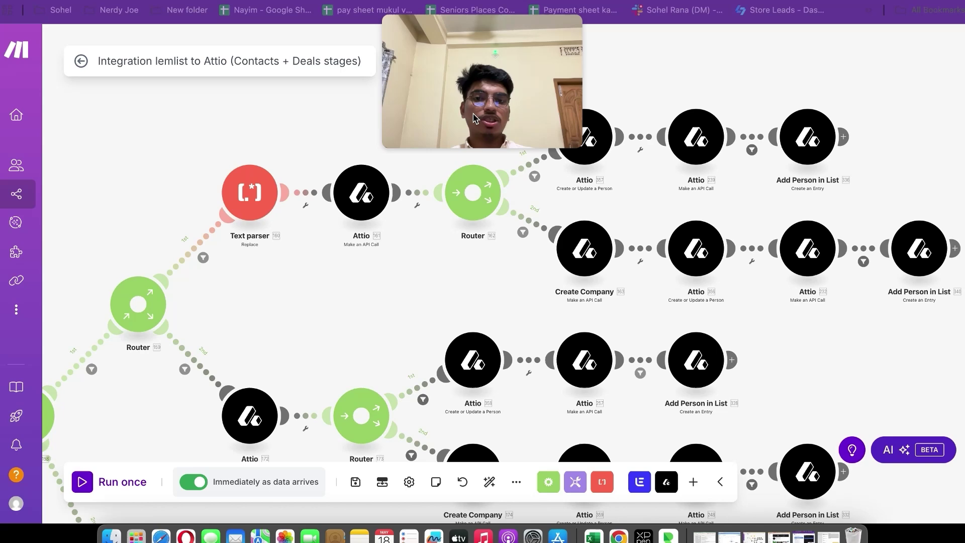
{"action": "left_click_drag", "start_coordinate": [483, 108], "coordinate": [194, 112]}
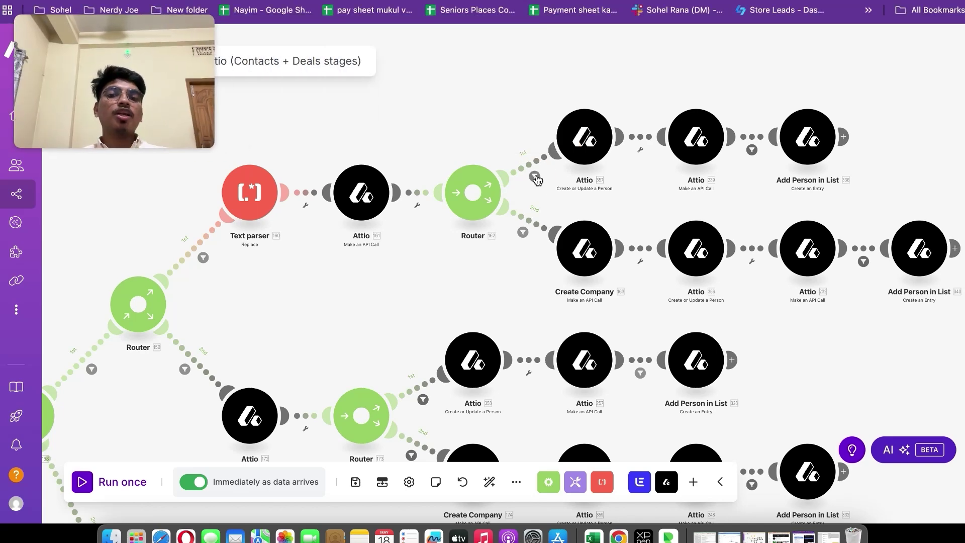
{"action": "left_click", "coordinate": [534, 177]}
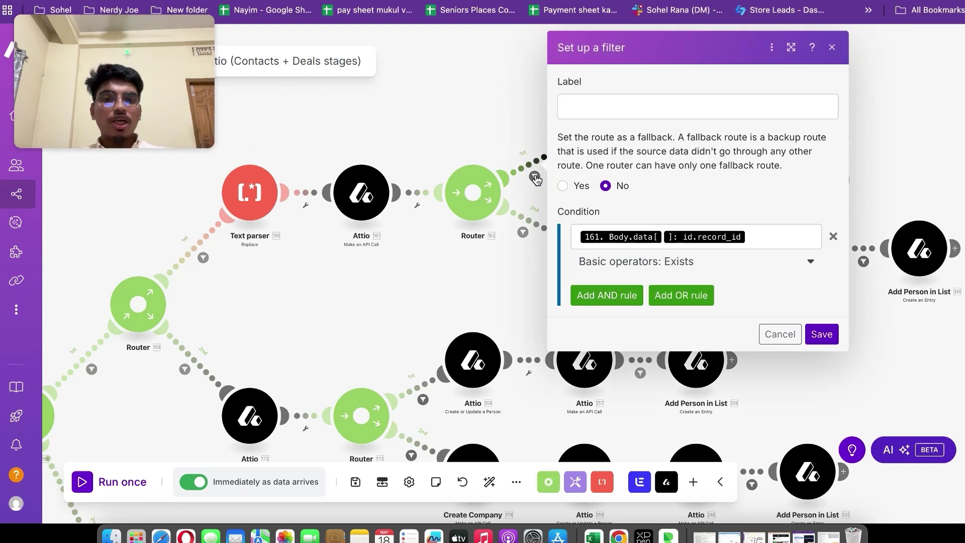
{"action": "left_click", "coordinate": [832, 49]}
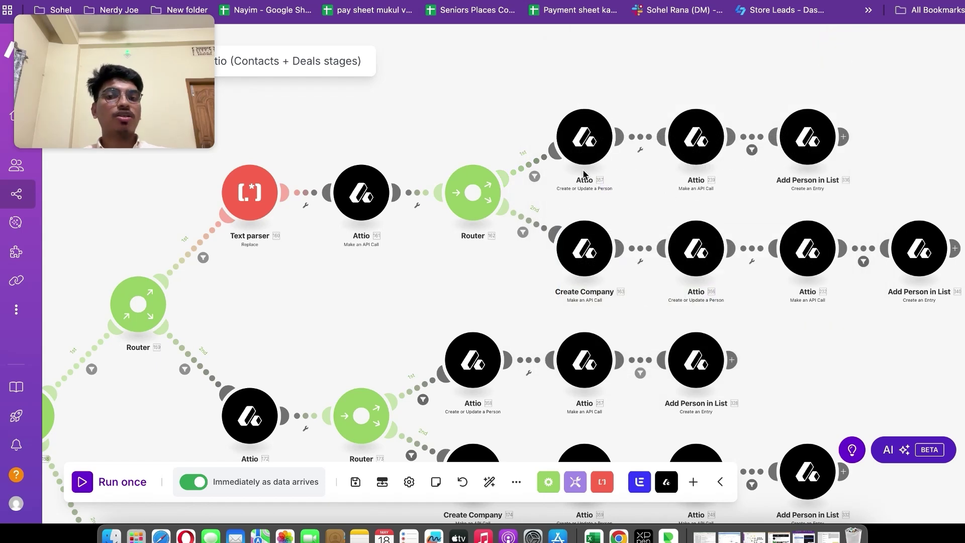
{"action": "left_click", "coordinate": [816, 140]}
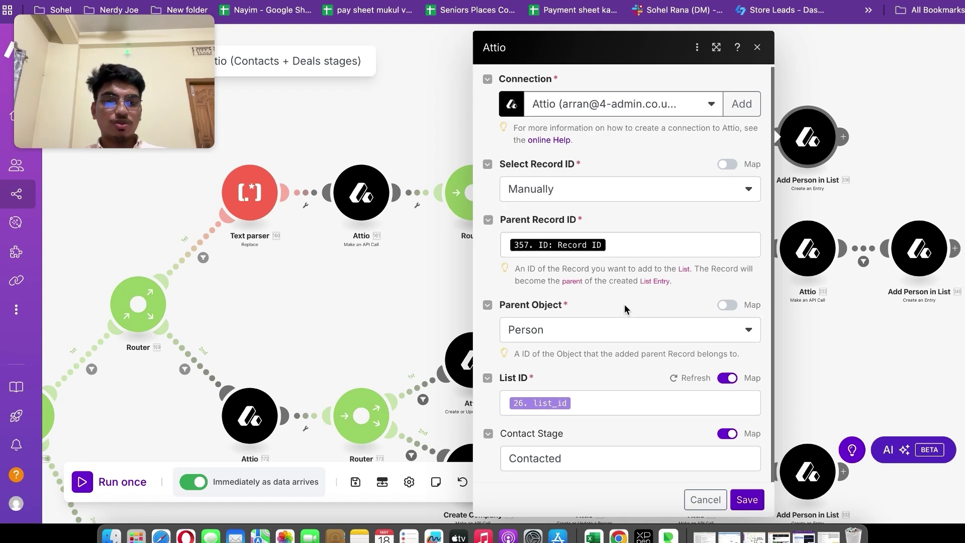
{"action": "left_click", "coordinate": [757, 48]}
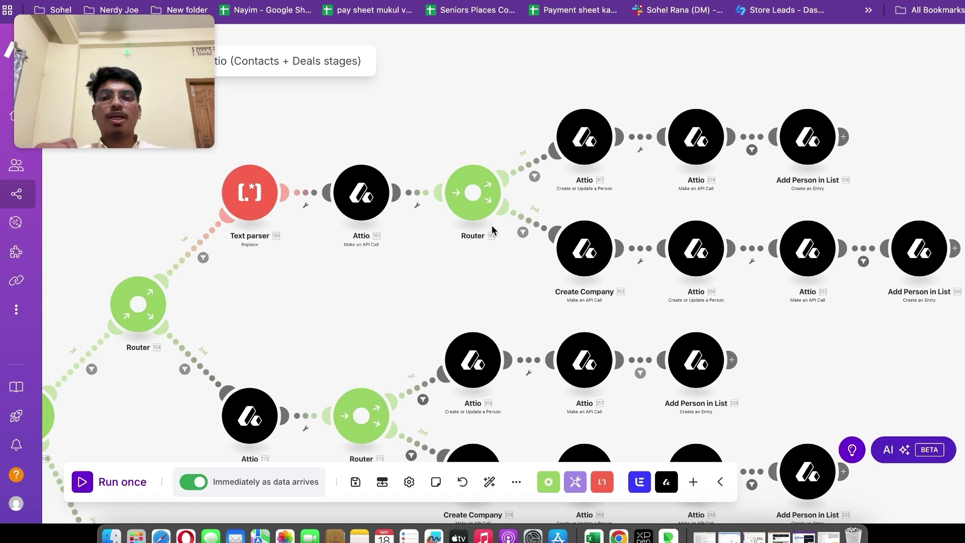
Step: Inspect the filter on the route to Create Company, close it without saving, and check the Teamfluence list's Contacted stage in Attio
{"action": "left_click", "coordinate": [523, 233]}
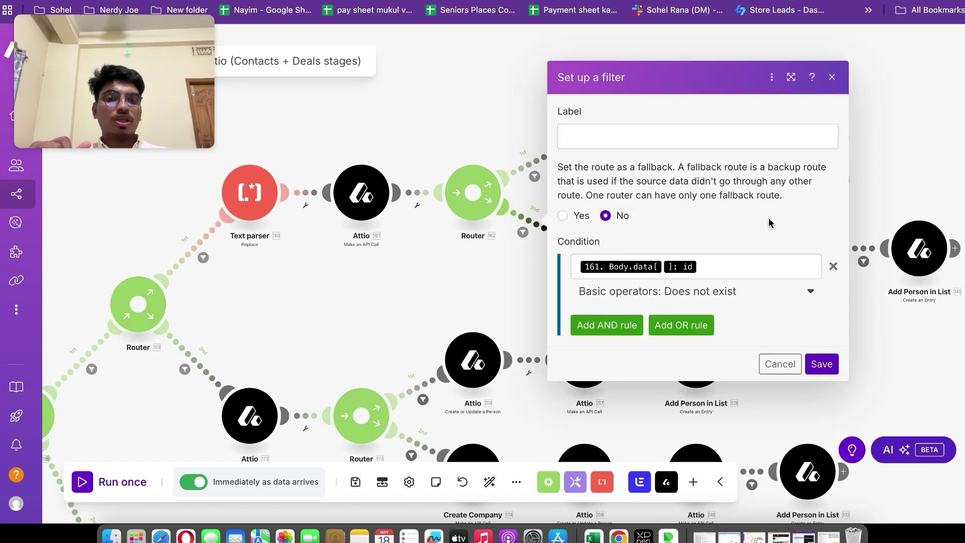
{"action": "left_click", "coordinate": [830, 80]}
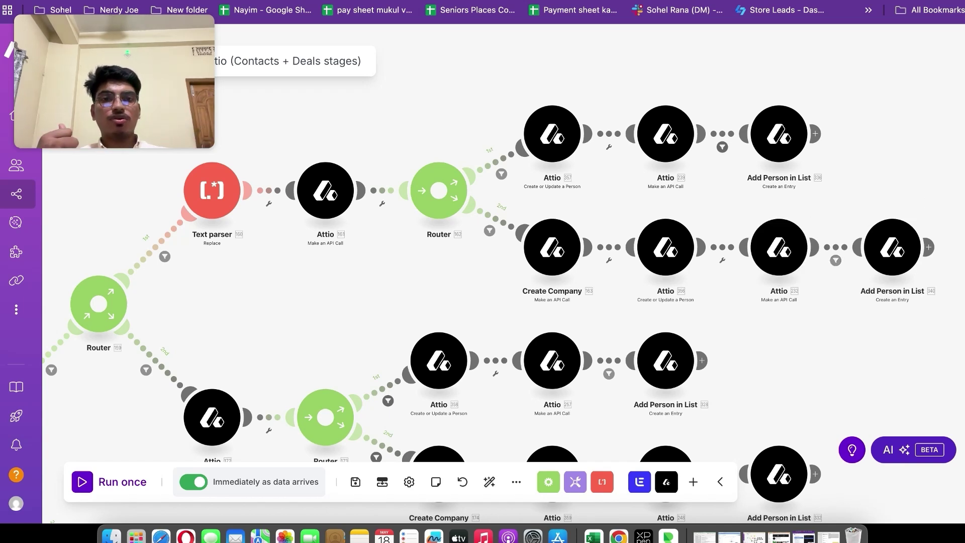
{"action": "key", "text": "ctrl+Tab"}
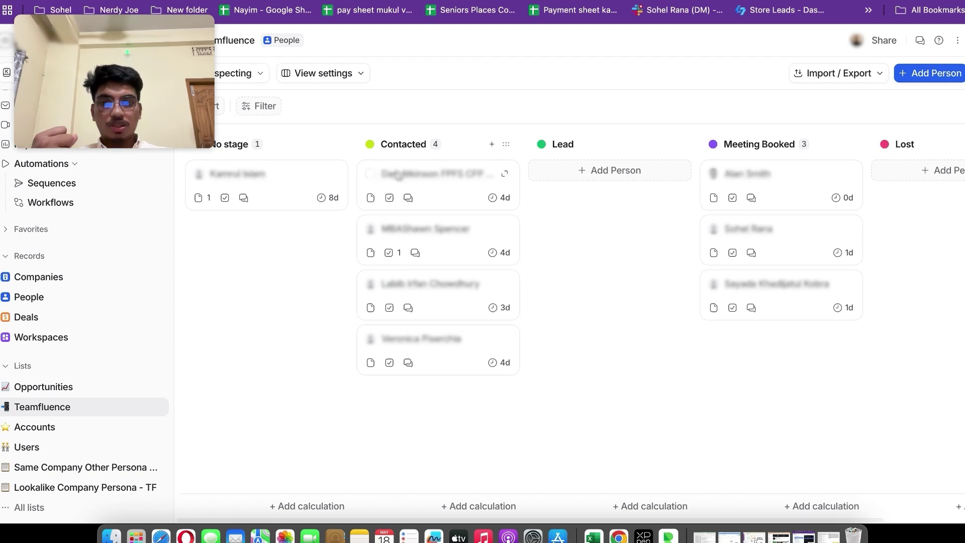
{"action": "left_click_drag", "start_coordinate": [95, 110], "coordinate": [334, 280]}
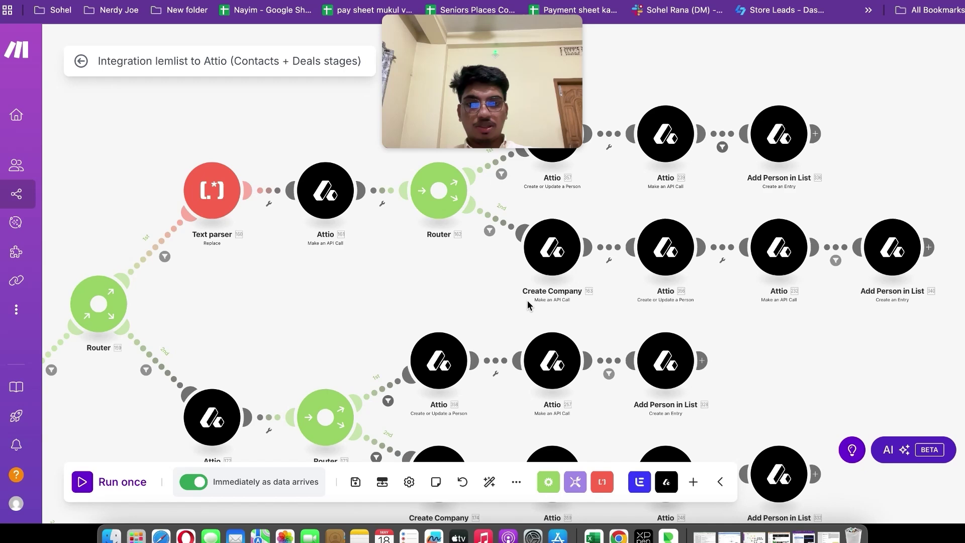
Step: Inspect the Lead Email filter on the long route up to the uppermost branch group, closing it without saving
{"action": "scroll", "coordinate": [527, 303], "scroll_direction": "down", "scroll_amount": 3}
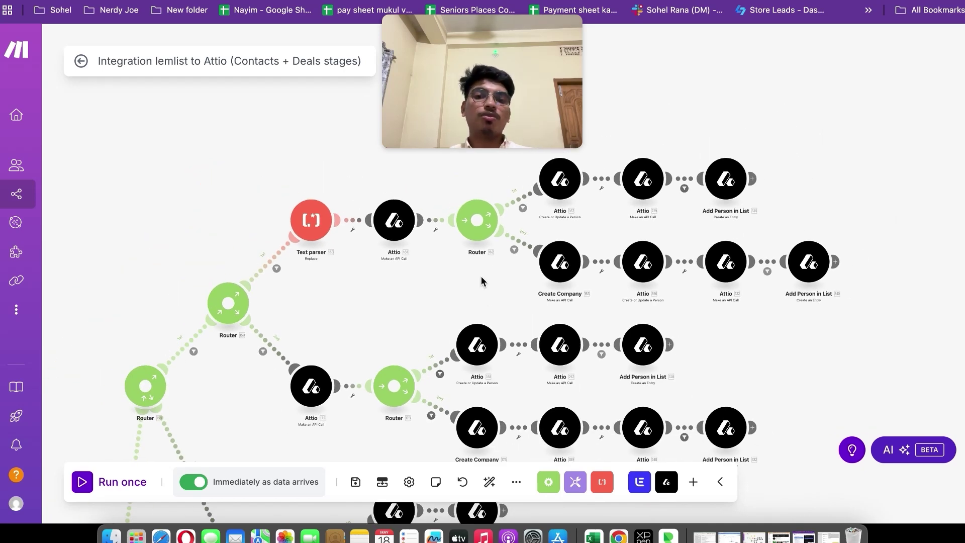
{"action": "left_click_drag", "start_coordinate": [444, 273], "coordinate": [601, 144]}
{"action": "scroll", "coordinate": [480, 262], "scroll_direction": "down", "scroll_amount": 5}
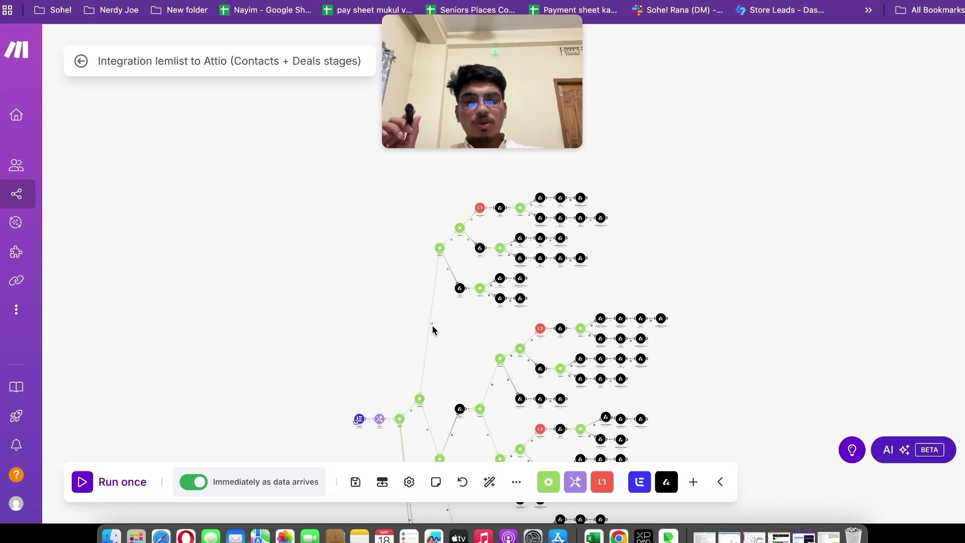
{"action": "left_click", "coordinate": [433, 325]}
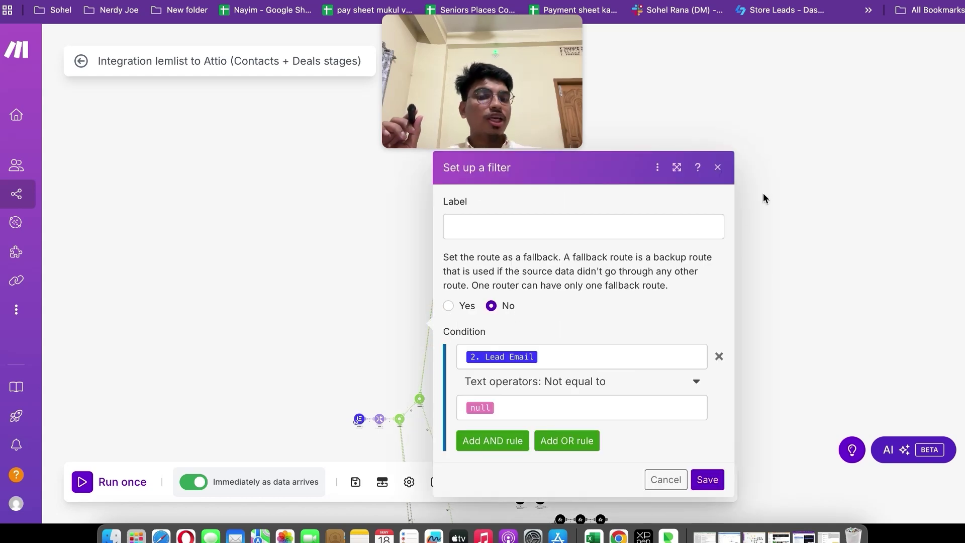
{"action": "left_click", "coordinate": [718, 169]}
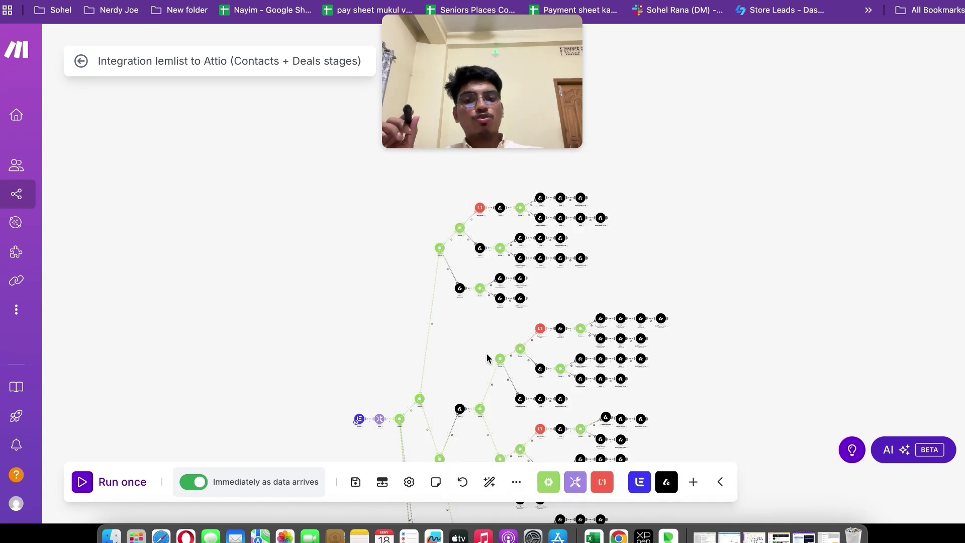
Step: Switch to Clay and check the work email columns in the TeamFluence Engaged Data table
{"action": "scroll", "coordinate": [486, 353], "scroll_direction": "up", "scroll_amount": 2}
{"action": "left_click", "coordinate": [491, 327]}
{"action": "left_click_drag", "start_coordinate": [449, 378], "coordinate": [446, 328]}
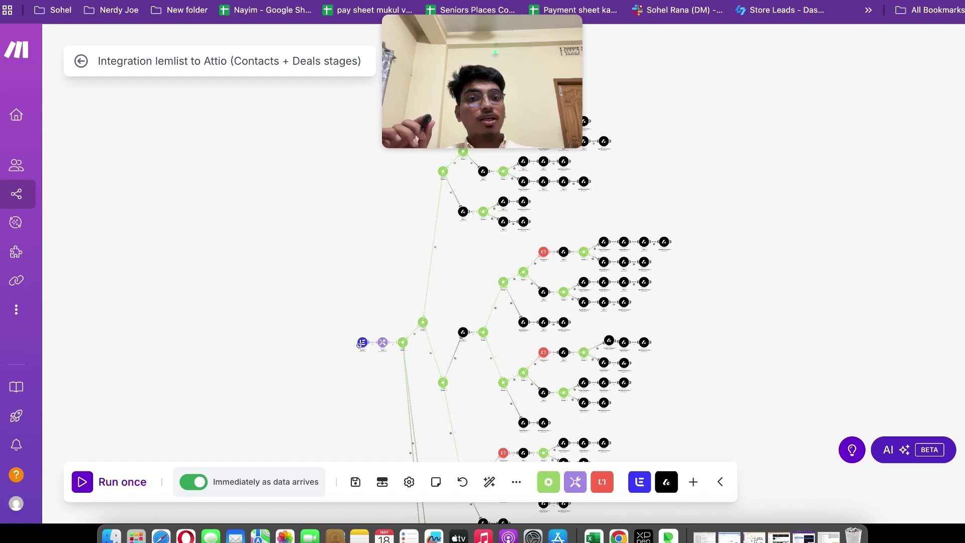
{"action": "key", "text": "ctrl+Tab"}
{"action": "scroll", "coordinate": [390, 352], "scroll_direction": "left", "scroll_amount": 5}
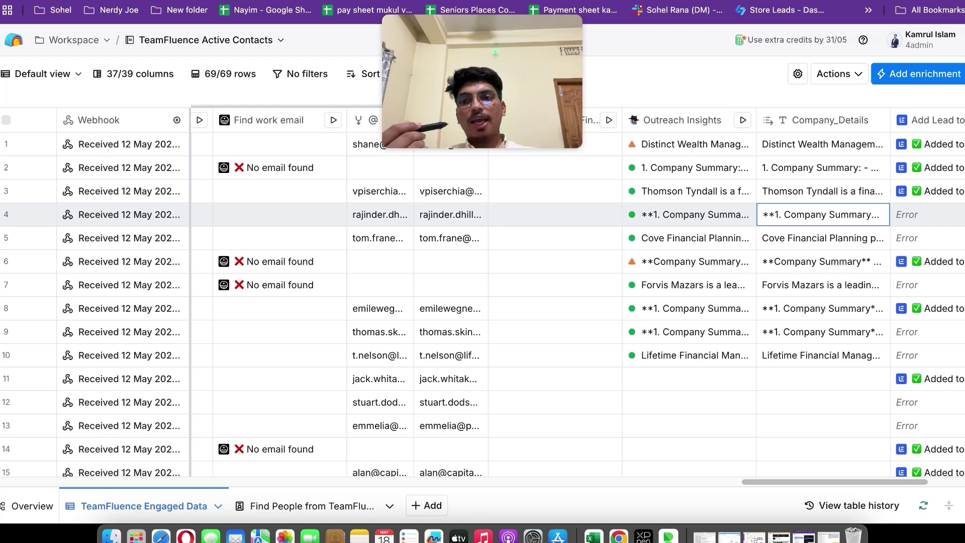
Step: Back in Make, inspect the Lead Email filter on the same router's downward route, closing it without saving
{"action": "key", "text": "ctrl+Tab"}
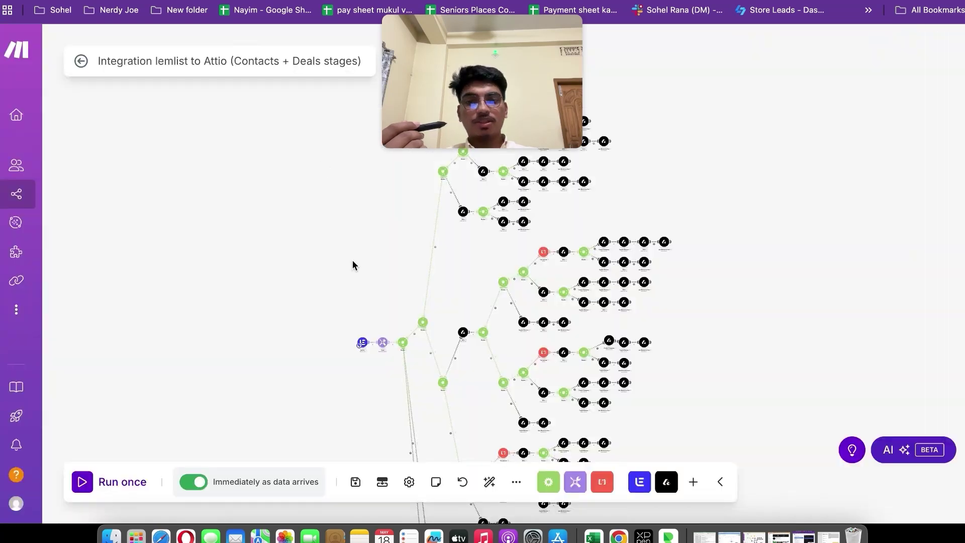
{"action": "left_click", "coordinate": [432, 357]}
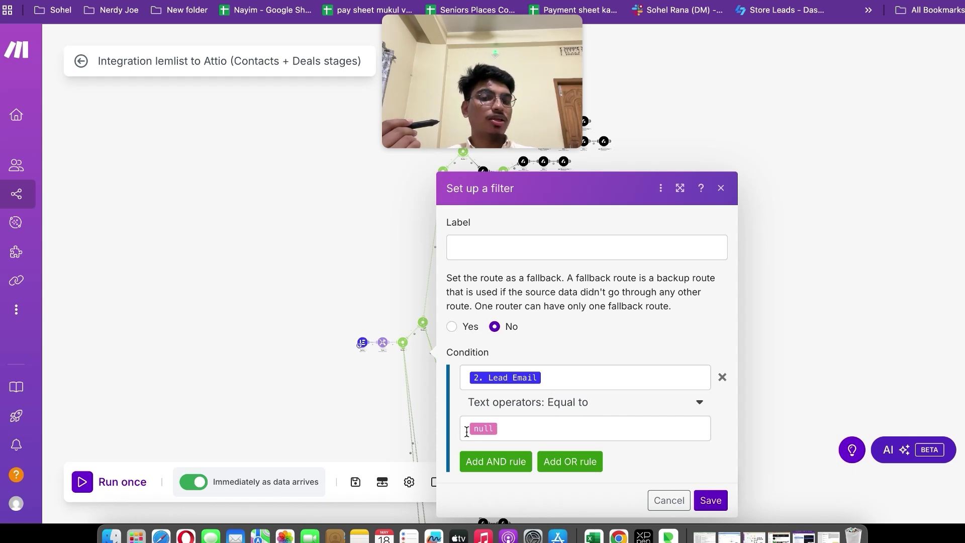
{"action": "left_click", "coordinate": [721, 189]}
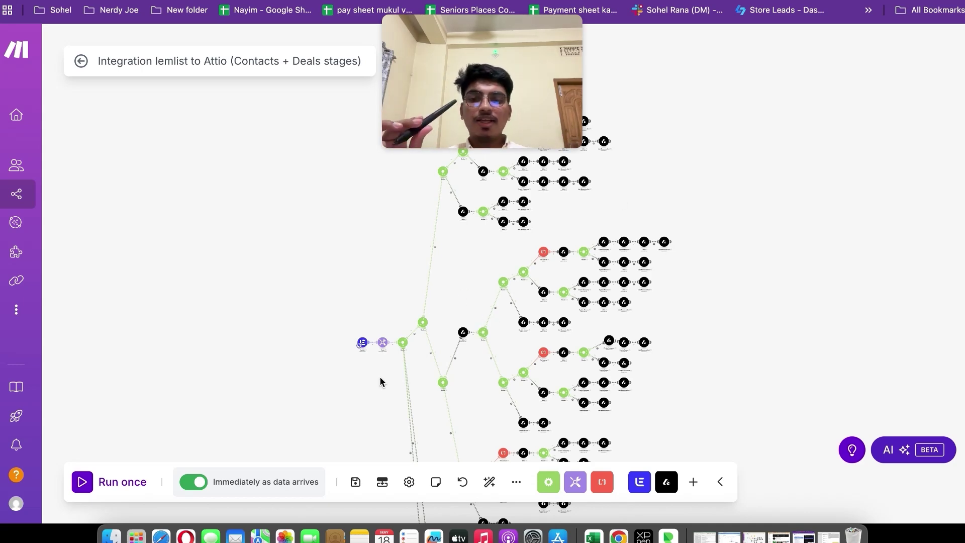
Step: Inspect the Type filter on the main router's second route and that branch's final Attio module, closing both without saving
{"action": "scroll", "coordinate": [418, 319], "scroll_direction": "down", "scroll_amount": 3}
{"action": "scroll", "coordinate": [417, 319], "scroll_direction": "up", "scroll_amount": 10}
{"action": "scroll", "coordinate": [417, 318], "scroll_direction": "down", "scroll_amount": 5}
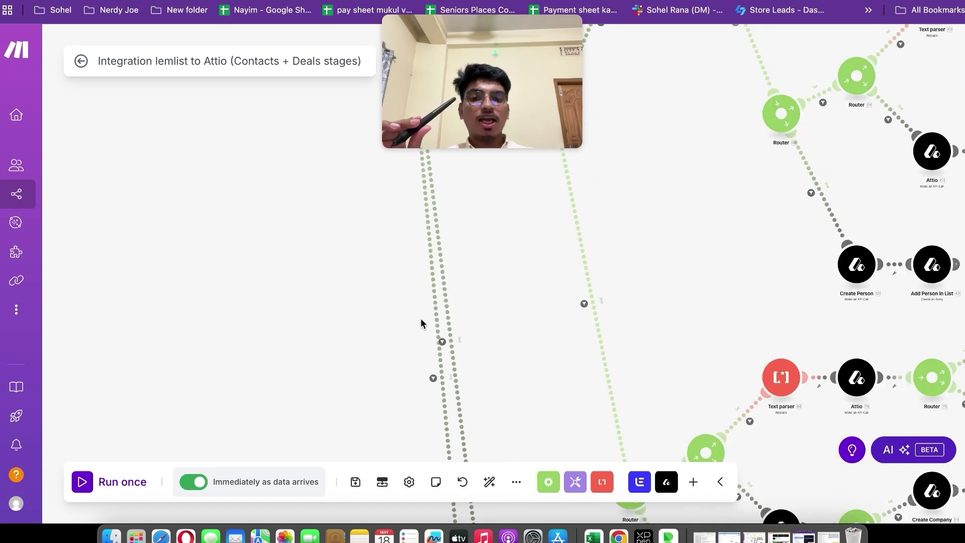
{"action": "scroll", "coordinate": [411, 357], "scroll_direction": "up", "scroll_amount": 5}
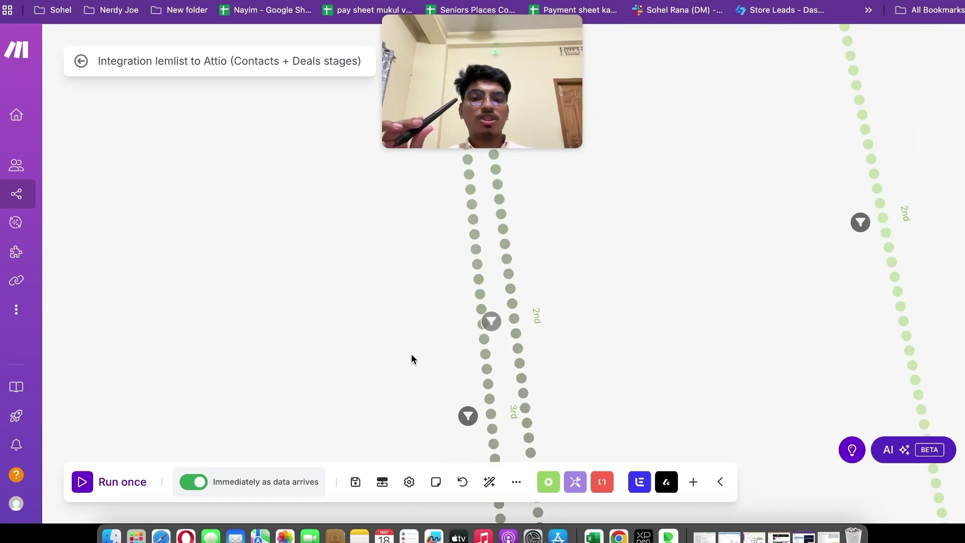
{"action": "left_click", "coordinate": [488, 325]}
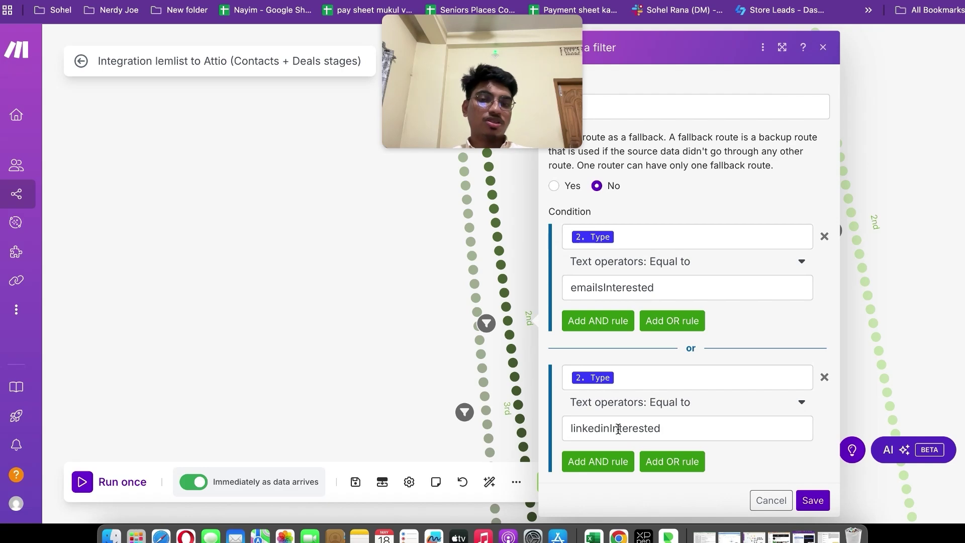
{"action": "left_click", "coordinate": [823, 47]}
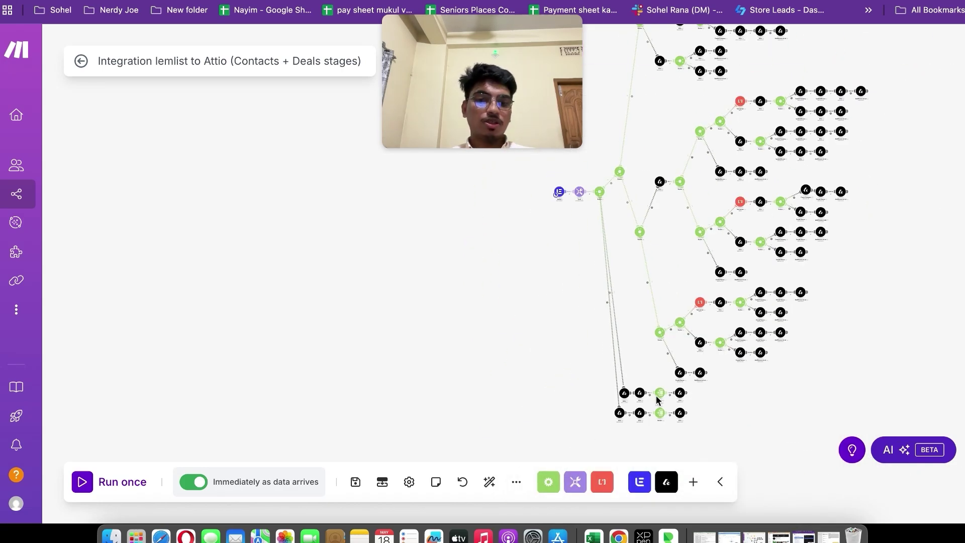
{"action": "left_click", "coordinate": [680, 393]}
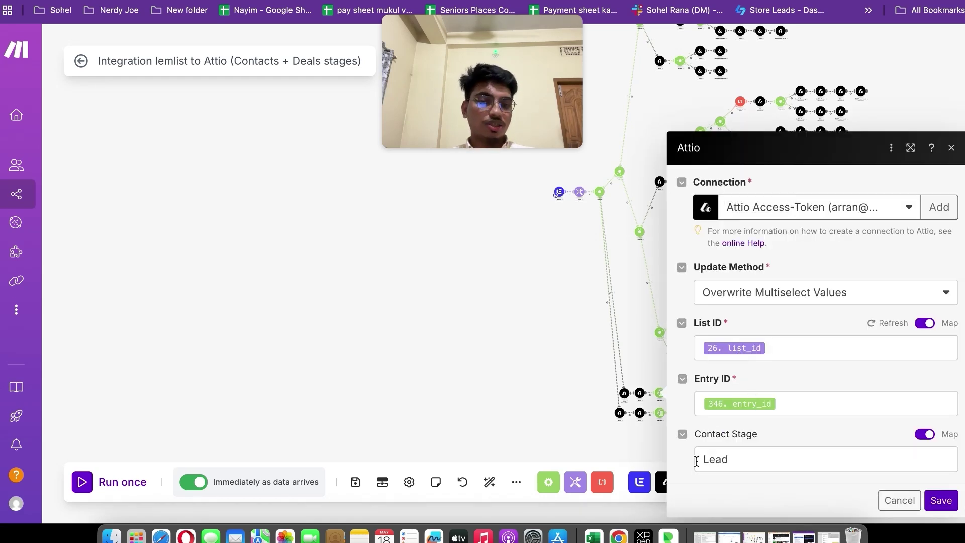
{"action": "left_click", "coordinate": [952, 147]}
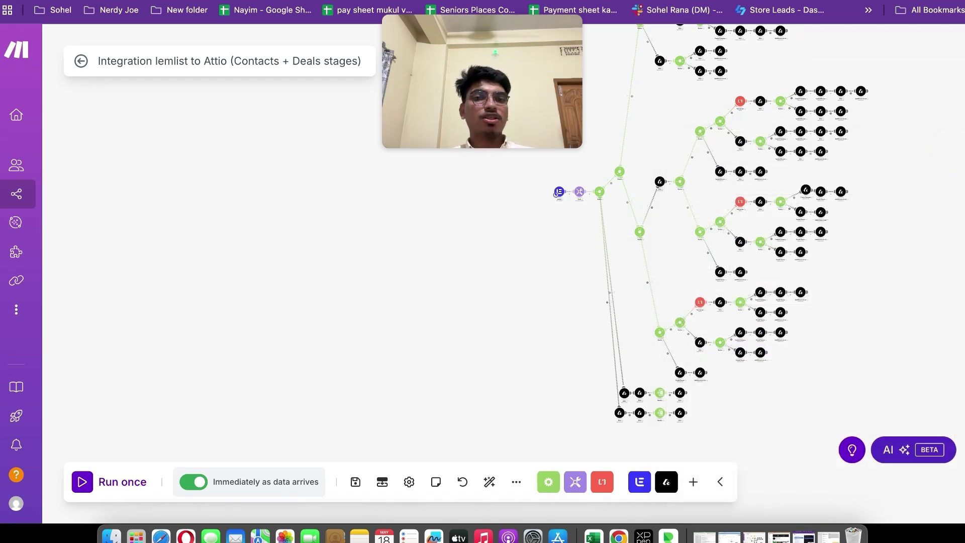
Step: Switch to Attio, look over the Teamfluence list's prospecting stages, and open the Workflows overview
{"action": "left_click", "coordinate": [603, 1]}
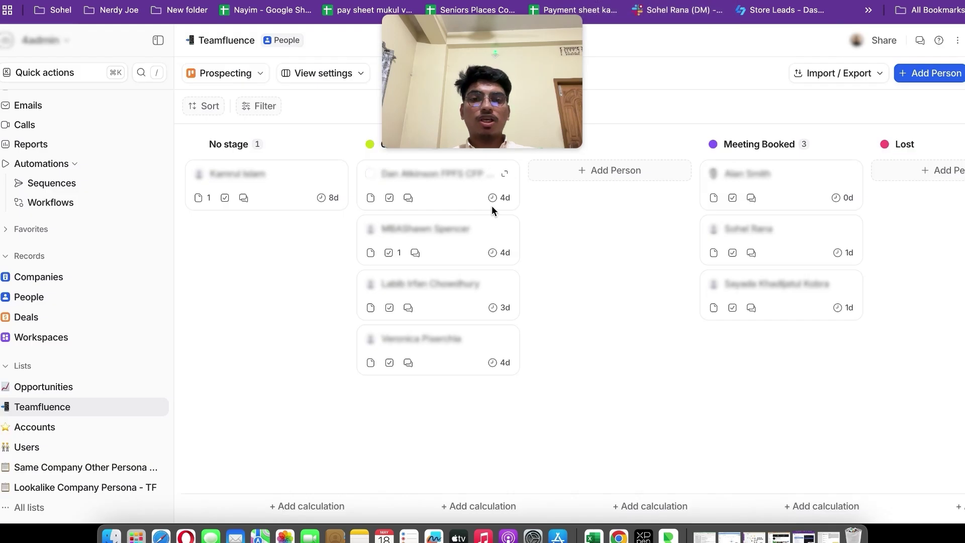
{"action": "scroll", "coordinate": [668, 256], "scroll_direction": "right", "scroll_amount": 4}
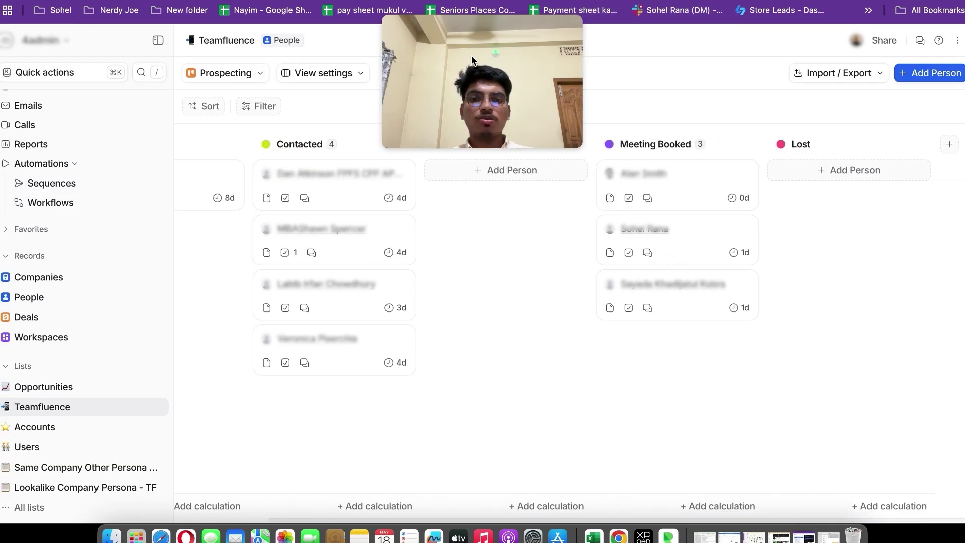
{"action": "left_click_drag", "start_coordinate": [471, 56], "coordinate": [546, 116]}
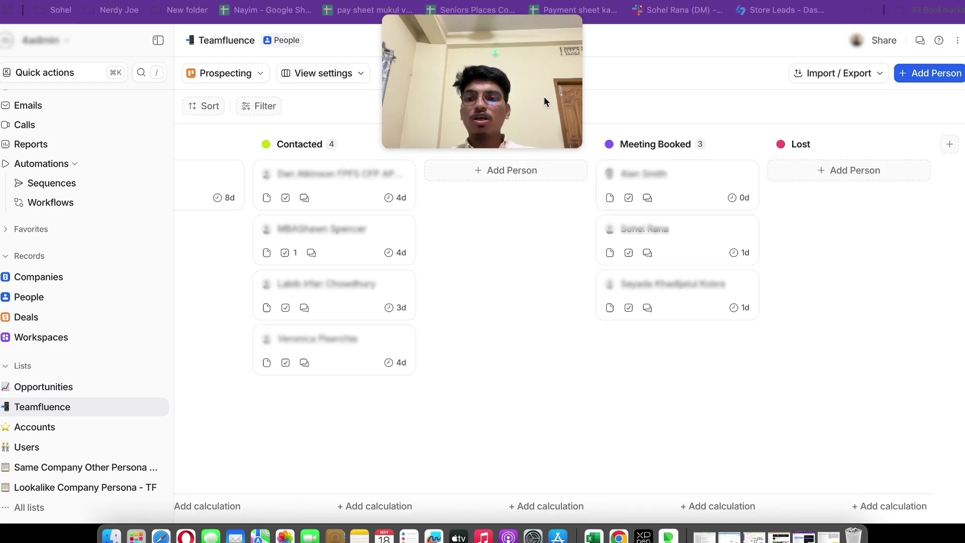
{"action": "left_click", "coordinate": [53, 205]}
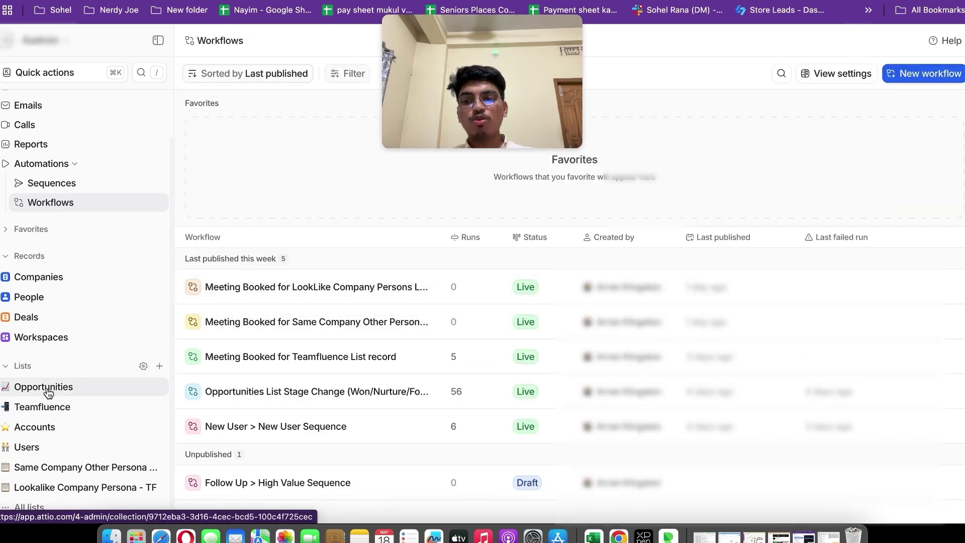
Step: Switch to the walkthrough document and review its learning points, placing the cursor after "Detect real-time buying from LinkedIn"
{"action": "key", "text": "ctrl+Tab"}
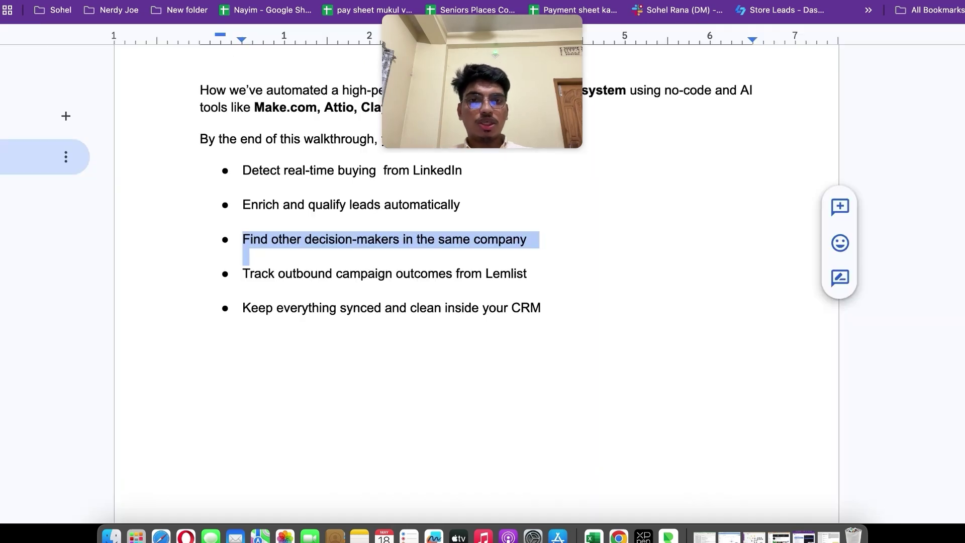
{"action": "left_click", "coordinate": [287, 208]}
{"action": "left_click_drag", "start_coordinate": [492, 69], "coordinate": [808, 69]}
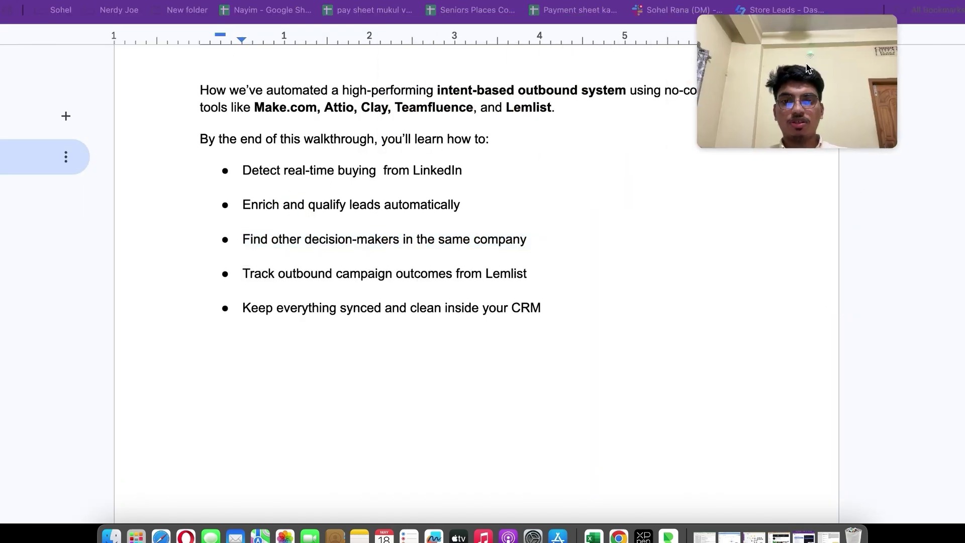
{"action": "scroll", "coordinate": [352, 174], "scroll_direction": "down", "scroll_amount": 1}
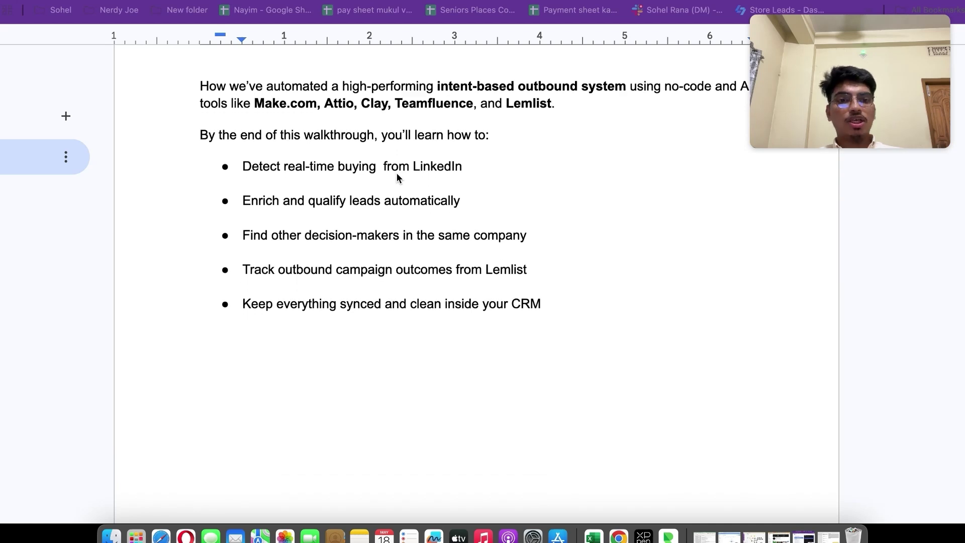
{"action": "triple_click", "coordinate": [291, 165]}
{"action": "left_click", "coordinate": [338, 166]}
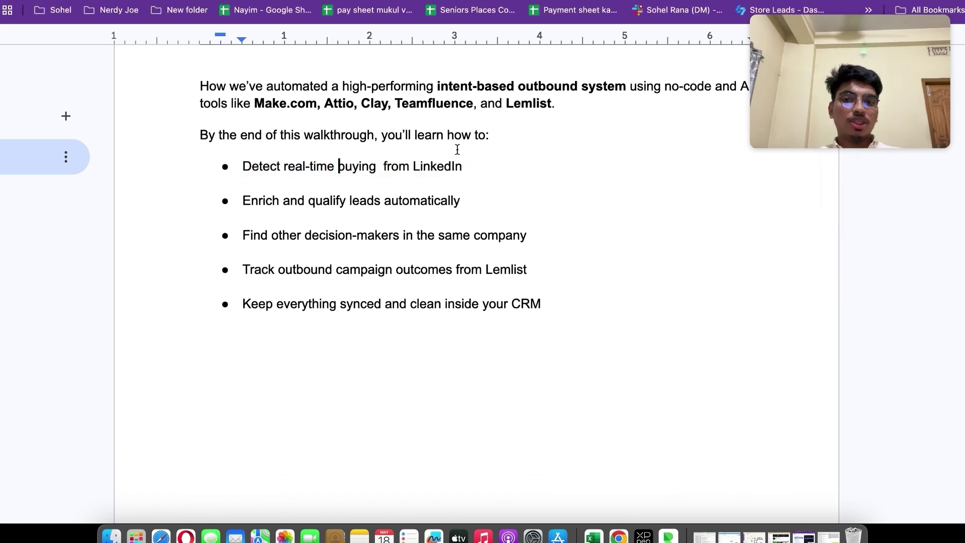
{"action": "left_click", "coordinate": [464, 167]}
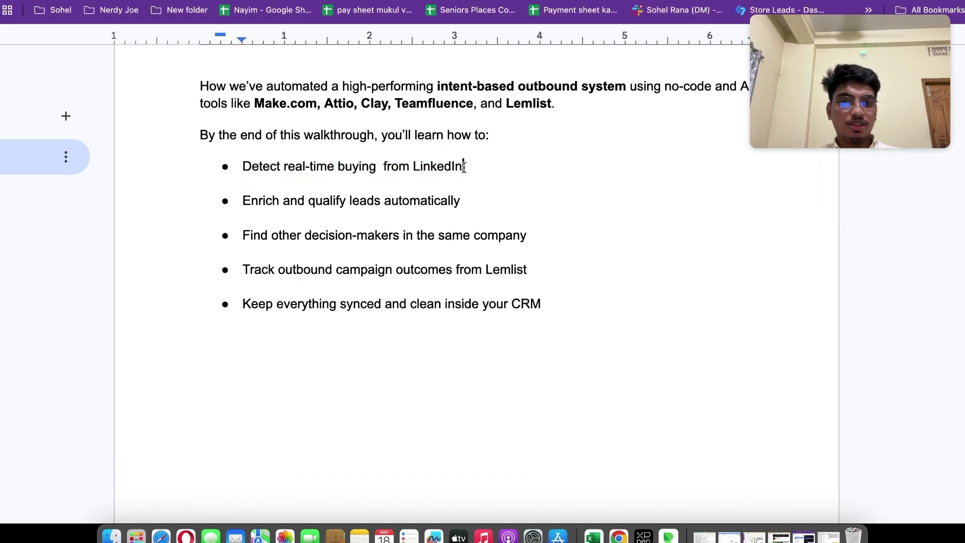